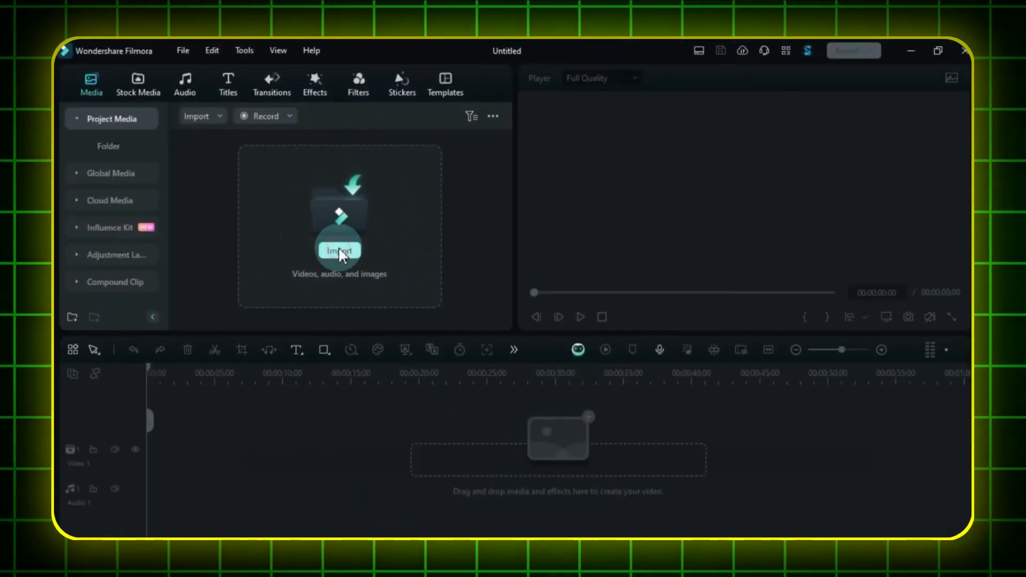
Import images 01.png to 04.png and the MP4 video from the New folder directory into the project media.
{"action": "left_click", "coordinate": [339, 252]}
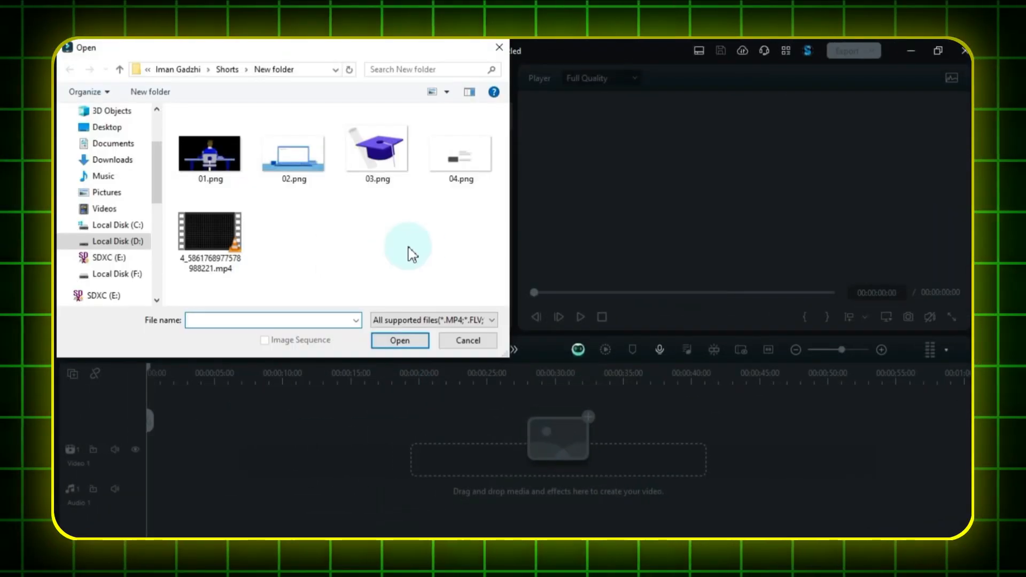
{"action": "left_click_drag", "start_coordinate": [476, 275], "coordinate": [223, 187]}
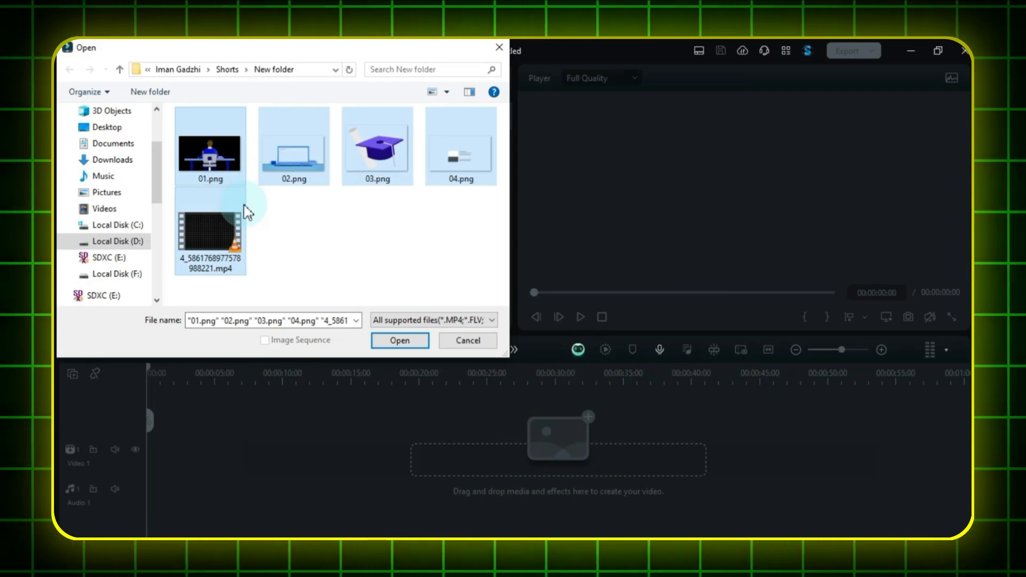
{"action": "left_click", "coordinate": [398, 344]}
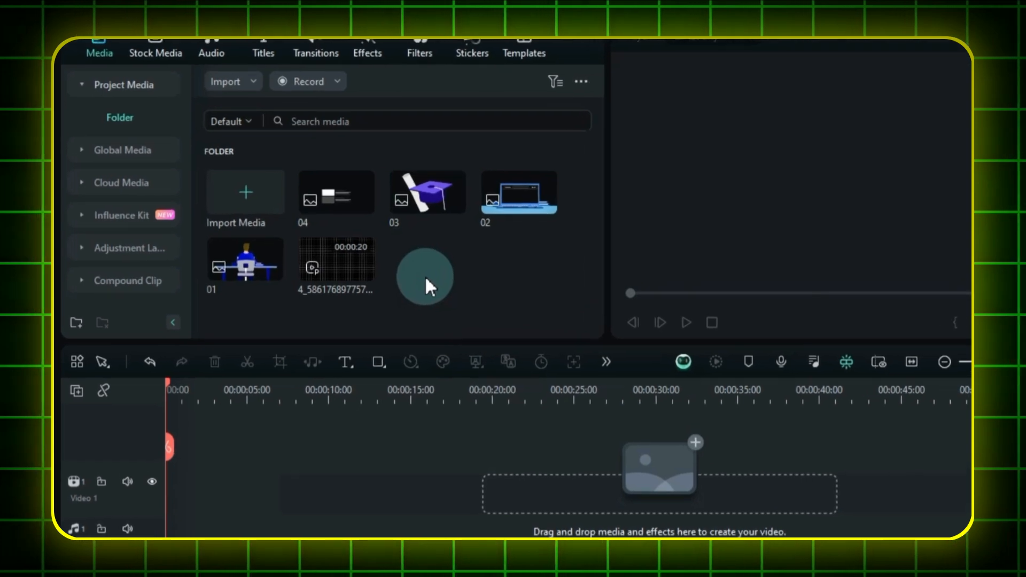
Place image 01 at the start of the video track and cut it to end at 00:00:02:03.
{"action": "left_click_drag", "start_coordinate": [242, 264], "coordinate": [207, 478]}
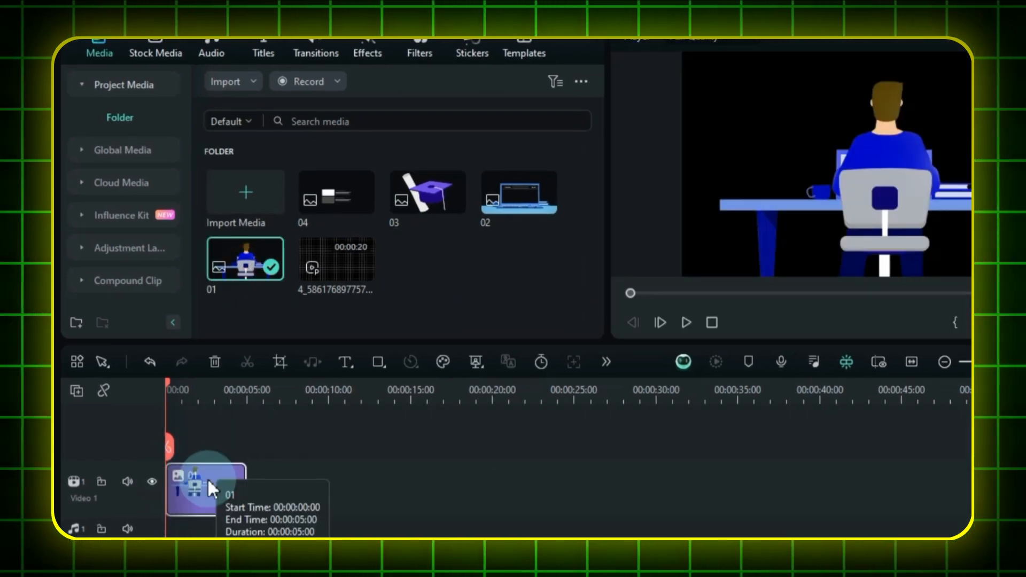
{"action": "left_click_drag", "start_coordinate": [169, 383], "coordinate": [202, 396]}
{"action": "left_click", "coordinate": [201, 446]}
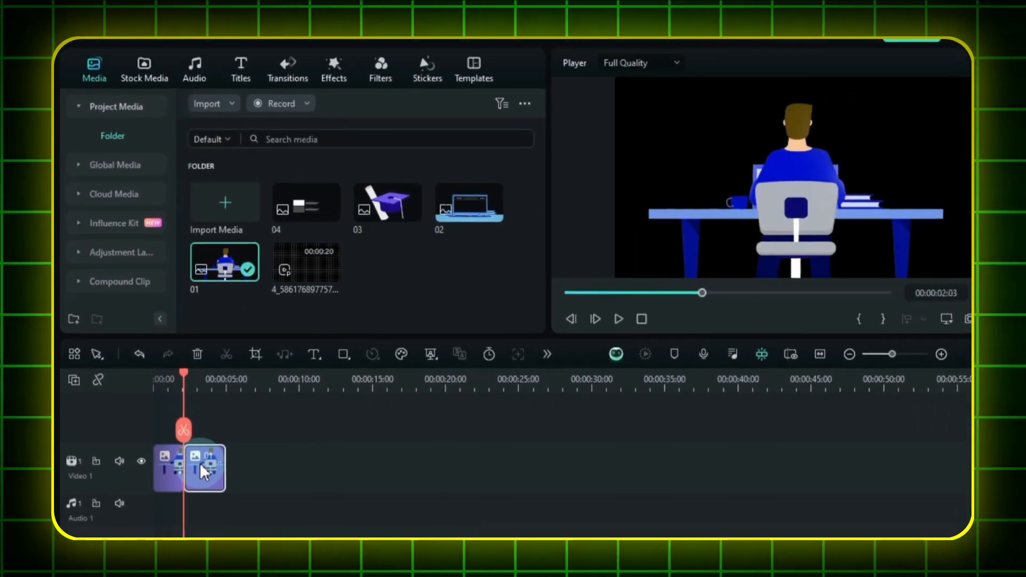
{"action": "left_click", "coordinate": [218, 494]}
Add a transform keyframe to the image clip at 00:00:01:00 and set its scale to 130% at the clip's start.
{"action": "left_click", "coordinate": [769, 350]}
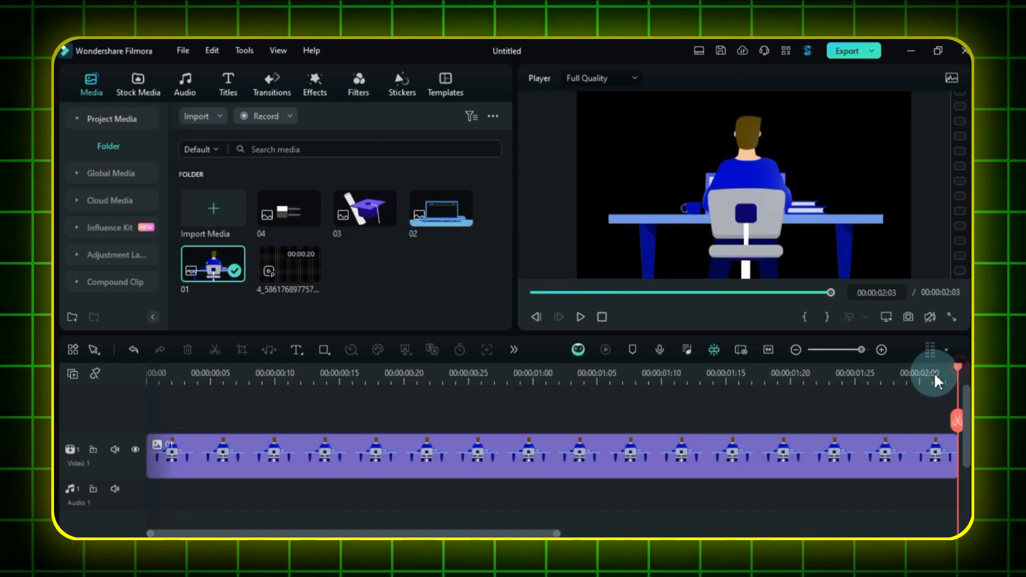
{"action": "left_click_drag", "start_coordinate": [936, 382], "coordinate": [466, 414]}
{"action": "double_click", "coordinate": [568, 451]}
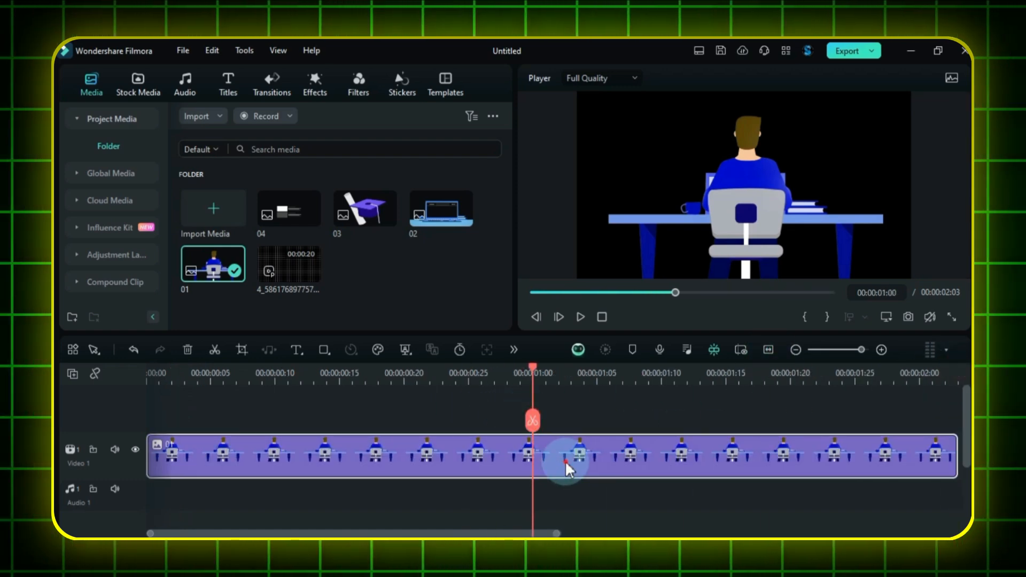
{"action": "left_click", "coordinate": [306, 130]}
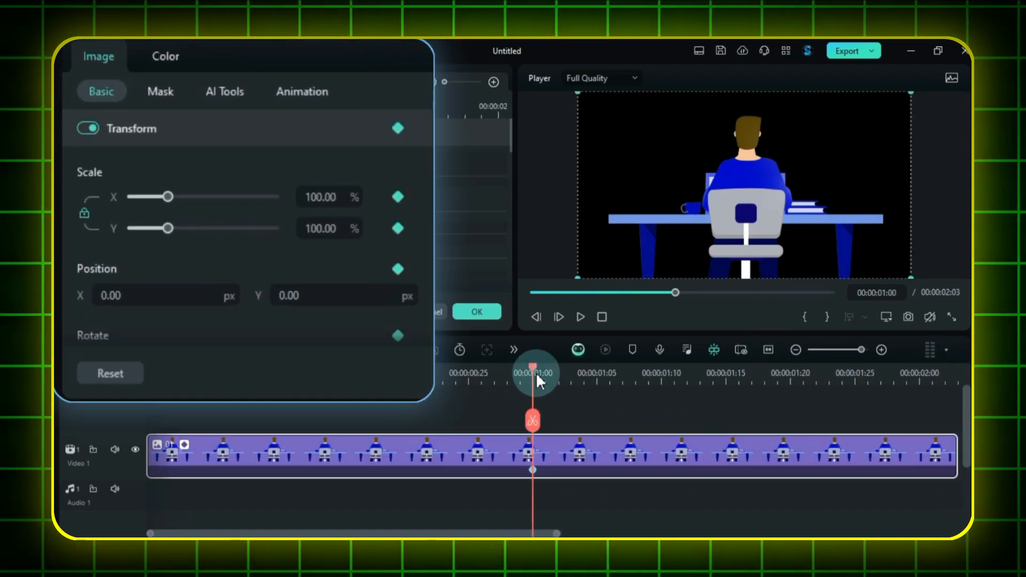
{"action": "left_click", "coordinate": [398, 128]}
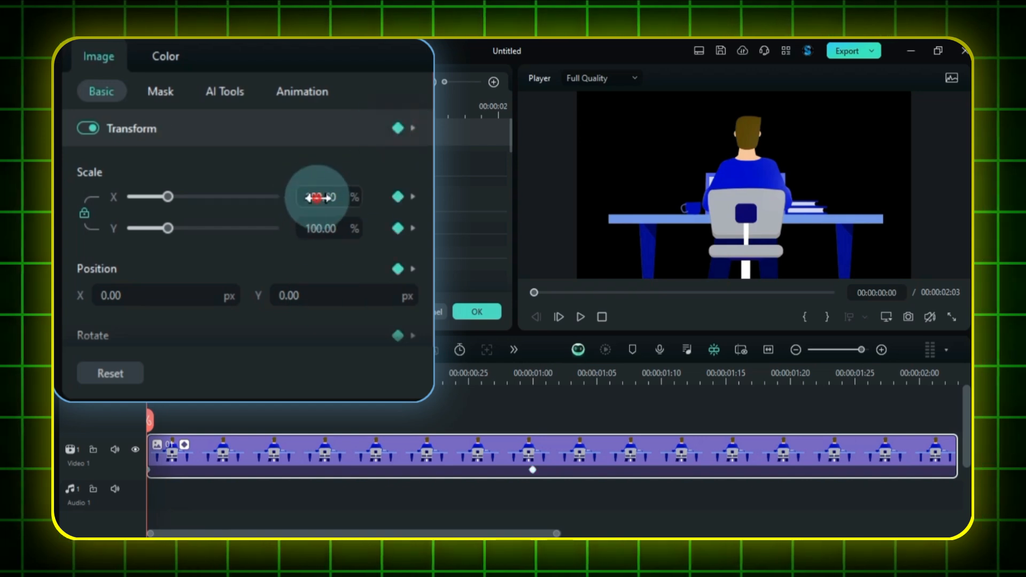
{"action": "mouse_move", "coordinate": [316, 197]}
{"action": "left_mouse_down"}
{"action": "mouse_move", "coordinate": [340, 198]}
{"action": "mouse_move", "coordinate": [315, 198]}
{"action": "left_mouse_up"}
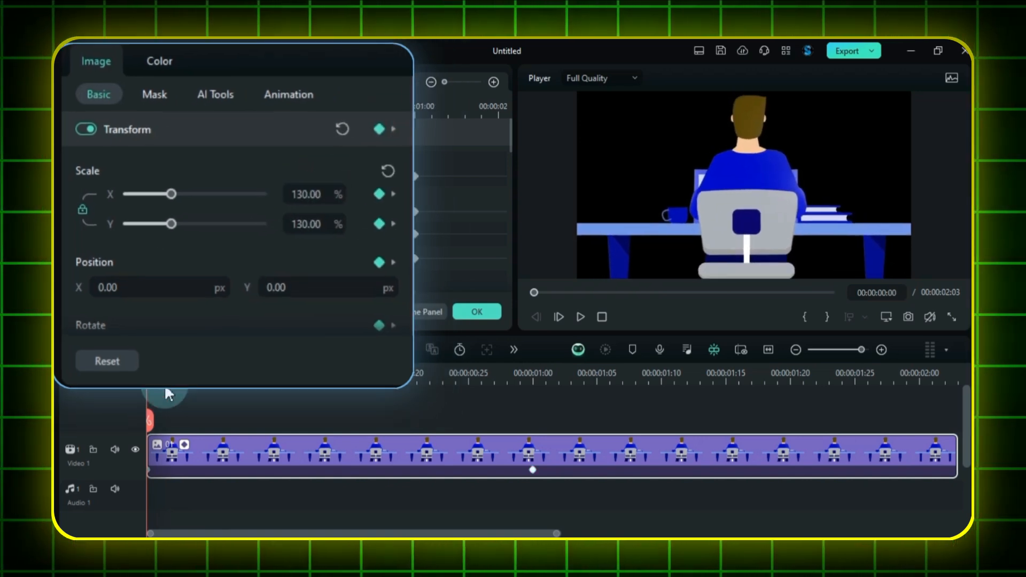
Play back the image clip's zoom animation from the start.
{"action": "left_click_drag", "start_coordinate": [166, 375], "coordinate": [123, 414]}
{"action": "key", "text": "space"}
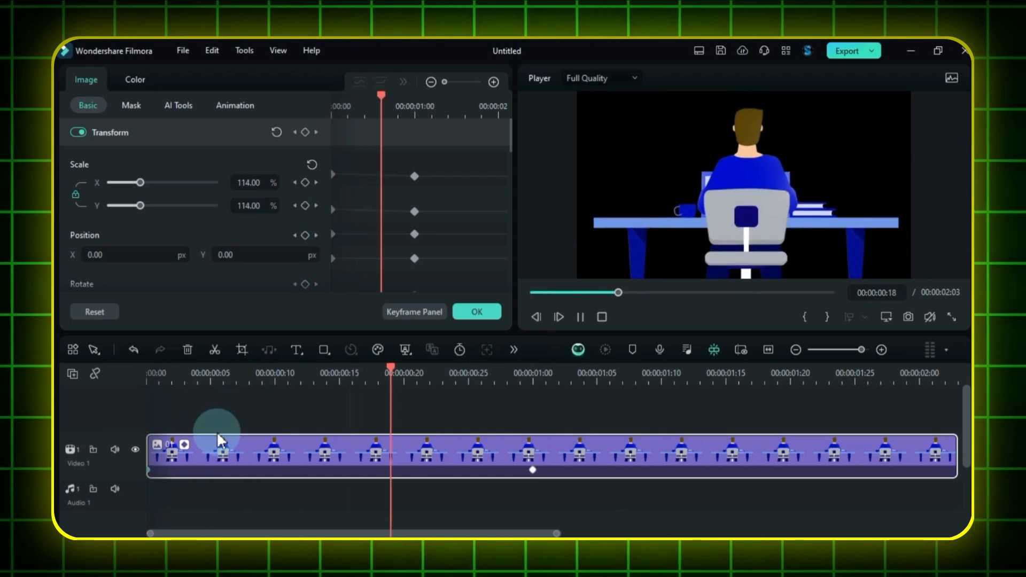
{"action": "key", "text": "space"}
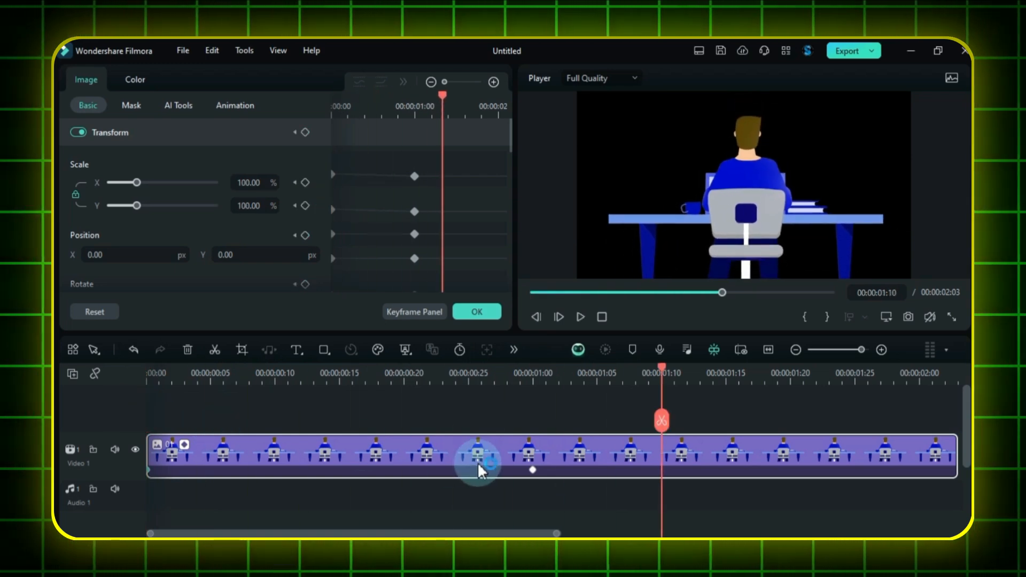
Apply an easing curve to the image clip's transform keyframes and replay the zoom from the start.
{"action": "left_click", "coordinate": [472, 182]}
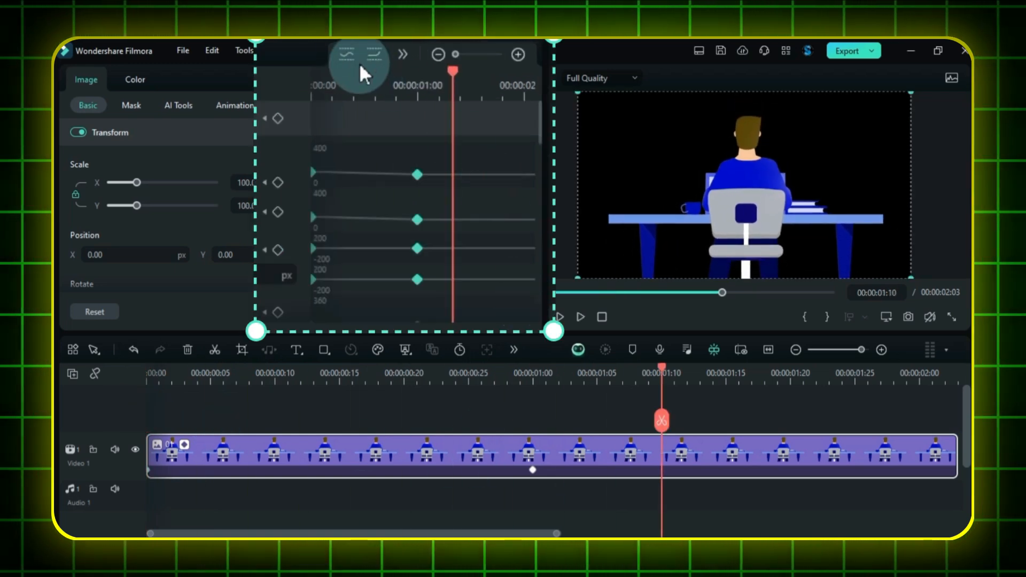
{"action": "left_click", "coordinate": [361, 84]}
{"action": "left_click_drag", "start_coordinate": [663, 369], "coordinate": [159, 405]}
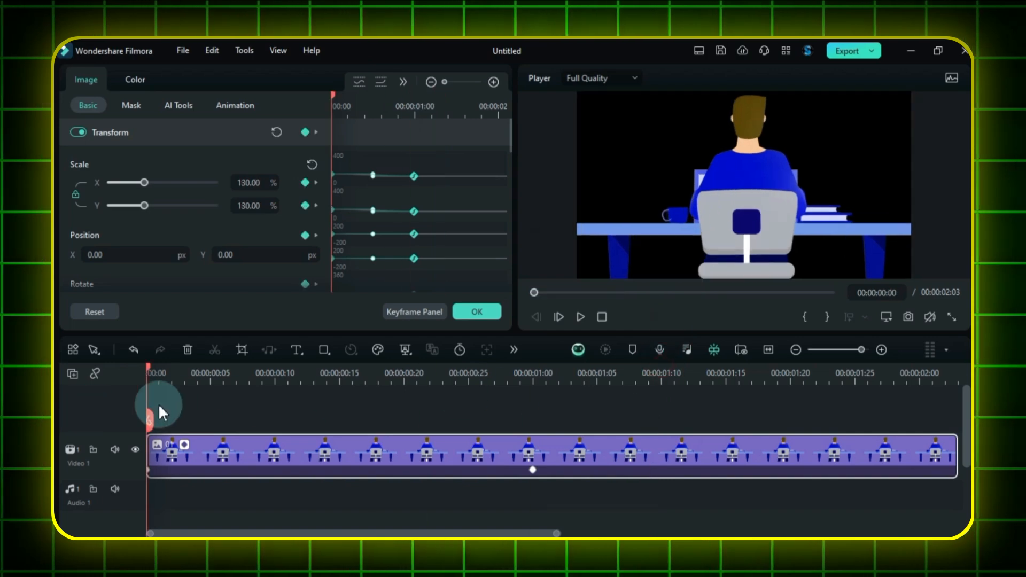
{"action": "key", "text": "space"}
{"action": "key", "text": "space"}
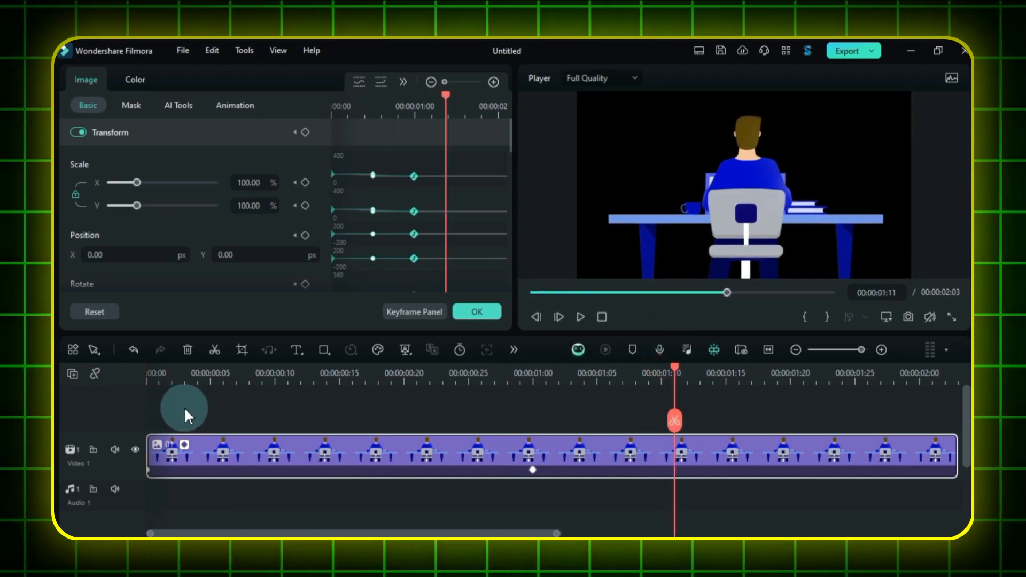
{"action": "left_click", "coordinate": [672, 402]}
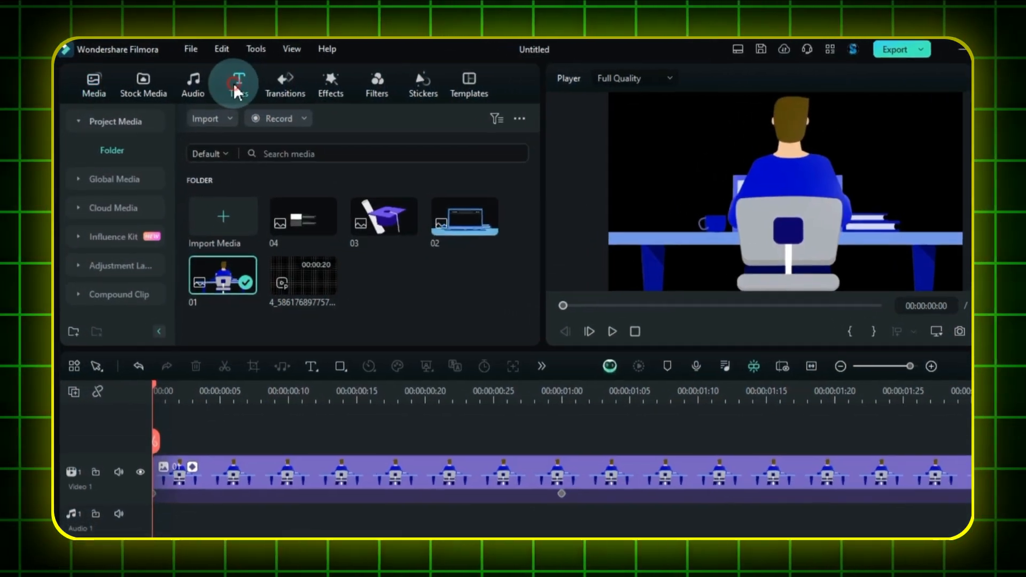
Search the titles for "glow" and place the Blue Glow Es title on the track above the image clip.
{"action": "left_click", "coordinate": [237, 92]}
{"action": "left_click", "coordinate": [405, 124]}
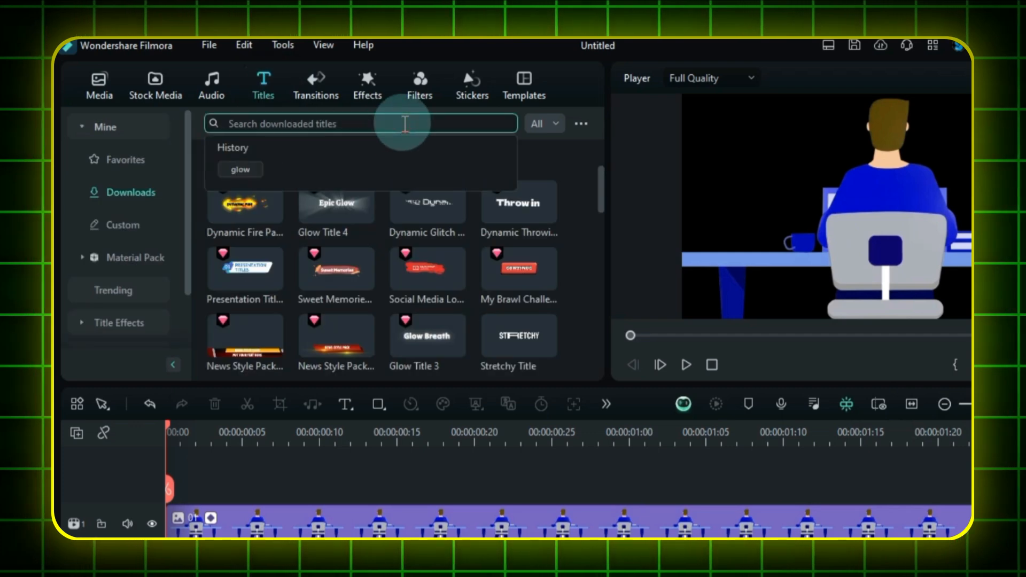
{"action": "type", "text": "glow"}
{"action": "key", "text": "Return"}
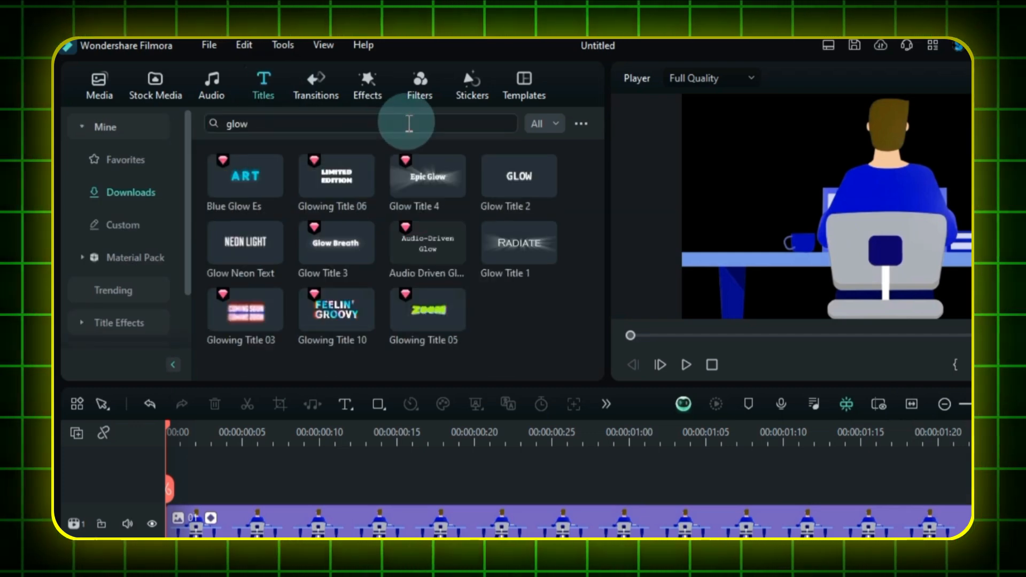
{"action": "left_click_drag", "start_coordinate": [235, 171], "coordinate": [170, 486]}
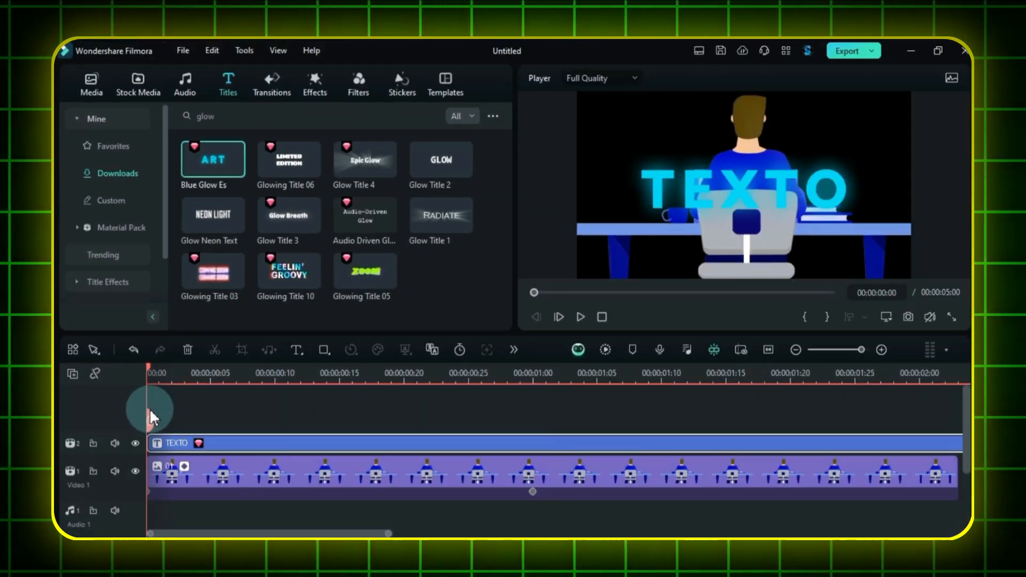
Move the title's start to the image clip's 00:00:01:00 keyframe and cut off its part beyond 00:00:02:03.
{"action": "left_click", "coordinate": [768, 350]}
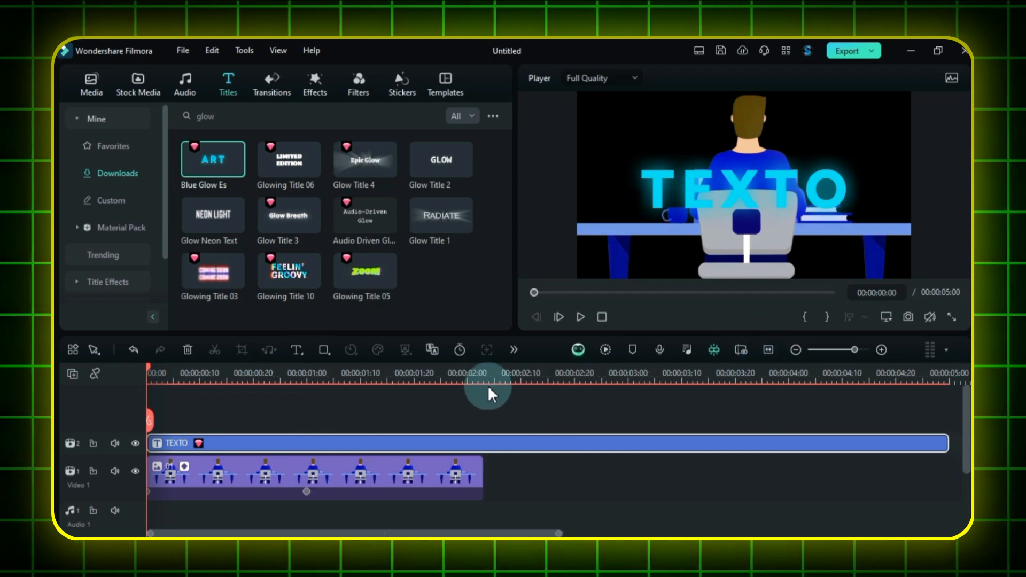
{"action": "left_click_drag", "start_coordinate": [335, 443], "coordinate": [495, 442]}
{"action": "left_click", "coordinate": [484, 375]}
{"action": "left_click", "coordinate": [484, 420]}
{"action": "left_click", "coordinate": [540, 447]}
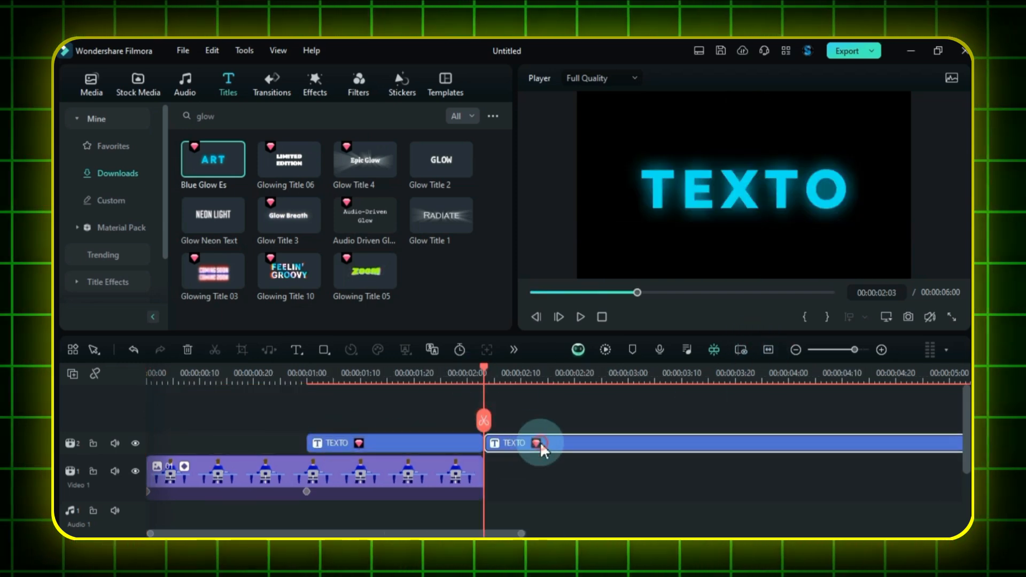
{"action": "key", "text": "Delete"}
Replace the title's text with "That's" followed by the character's first name and set the font size to 68.
{"action": "left_click", "coordinate": [311, 377]}
{"action": "double_click", "coordinate": [384, 444]}
{"action": "left_click", "coordinate": [92, 48]}
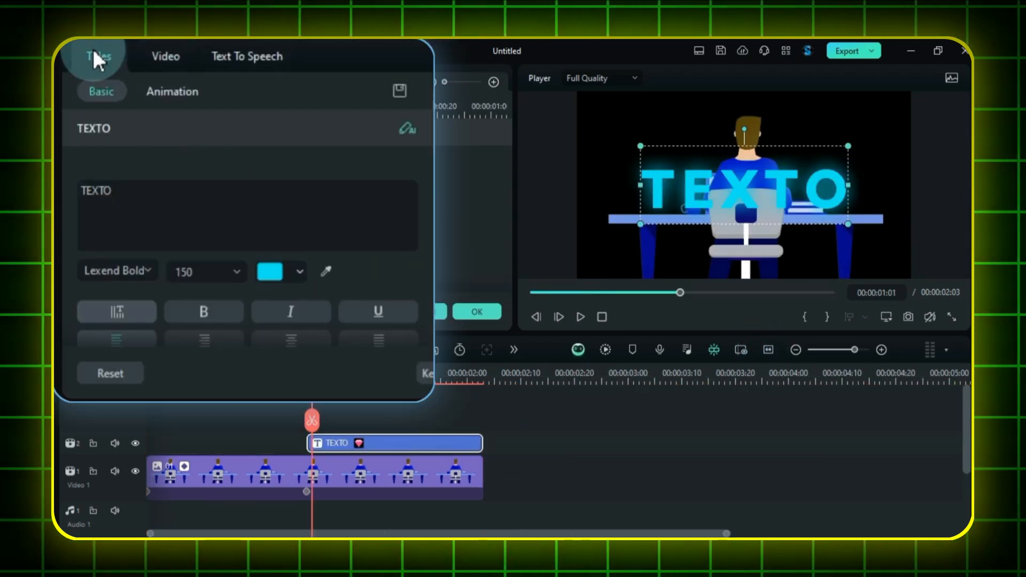
{"action": "left_click", "coordinate": [261, 198]}
{"action": "key", "text": "ctrl+a"}
{"action": "type", "text": "That's Adam"}
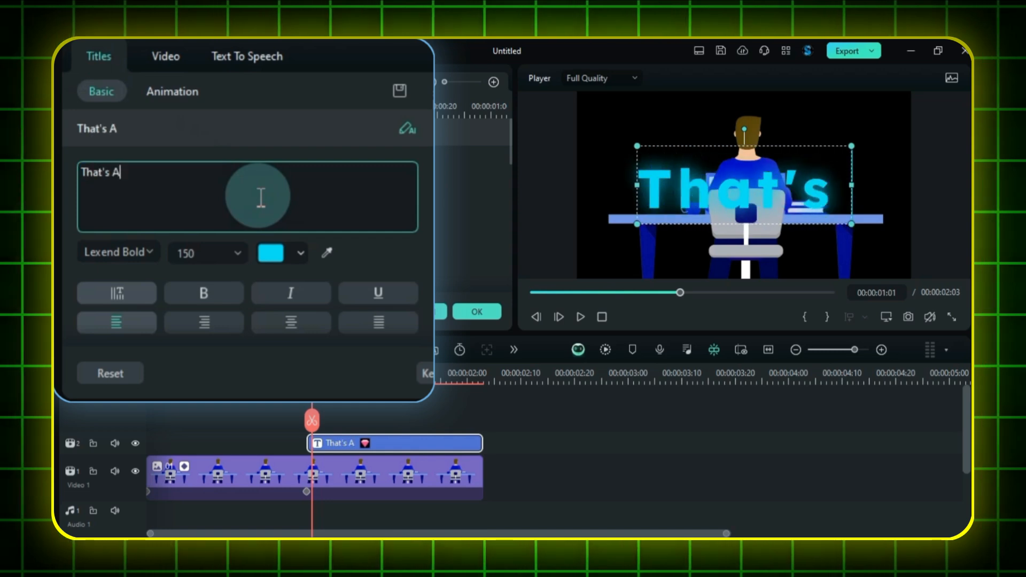
{"action": "left_click", "coordinate": [226, 254]}
{"action": "scroll", "coordinate": [224, 259], "scroll_direction": "down", "scroll_amount": 10}
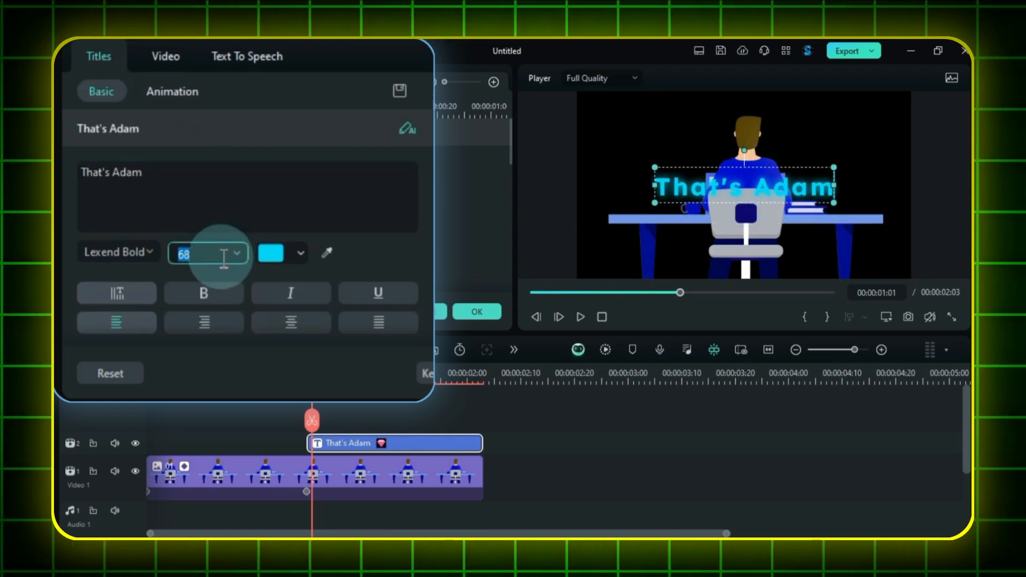
Scale the title to 70% and position it at X 511 px, Y 230 px.
{"action": "left_click", "coordinate": [168, 57]}
{"action": "left_click_drag", "start_coordinate": [174, 296], "coordinate": [350, 291]}
{"action": "left_click_drag", "start_coordinate": [321, 197], "coordinate": [327, 237]}
{"action": "left_click_drag", "start_coordinate": [170, 288], "coordinate": [180, 289]}
{"action": "left_click_drag", "start_coordinate": [343, 294], "coordinate": [354, 295]}
{"action": "left_click_drag", "start_coordinate": [172, 291], "coordinate": [179, 293]}
{"action": "left_click_drag", "start_coordinate": [357, 297], "coordinate": [355, 296]}
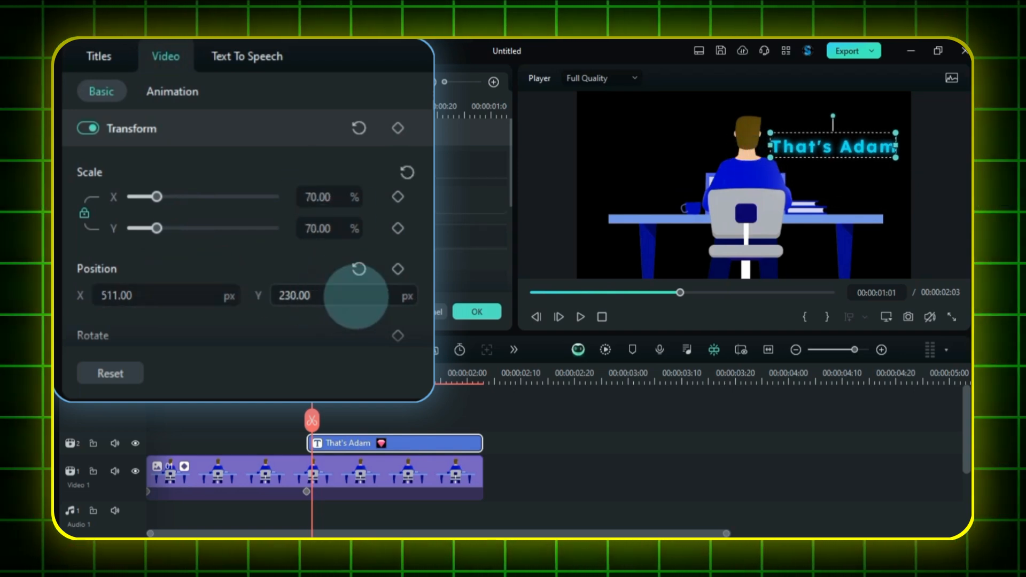
Give the title the first Typewriter In animation with a duration of 1.02 s and play it back.
{"action": "left_click", "coordinate": [95, 54]}
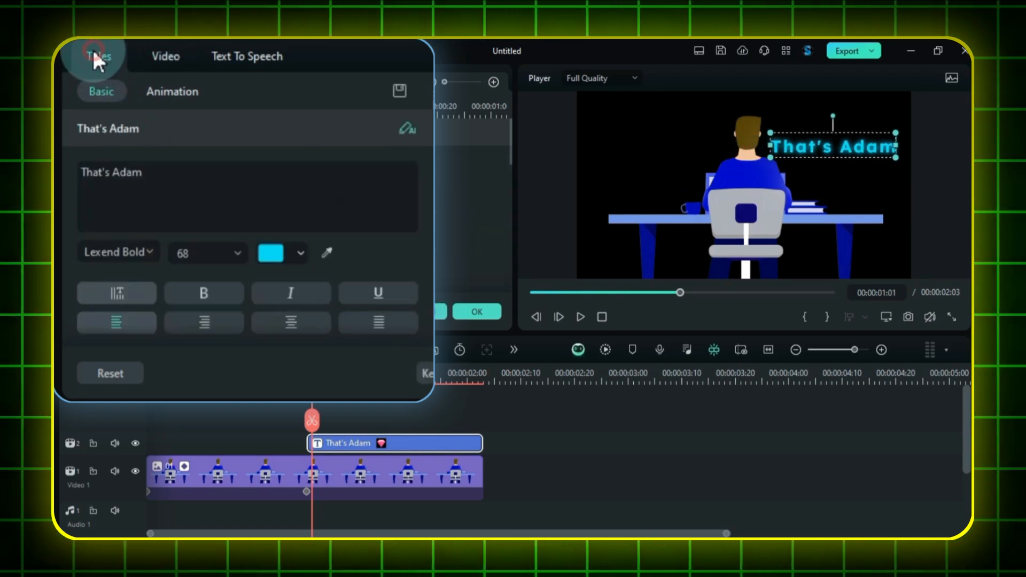
{"action": "left_click", "coordinate": [177, 90]}
{"action": "scroll", "coordinate": [322, 279], "scroll_direction": "down", "scroll_amount": 10}
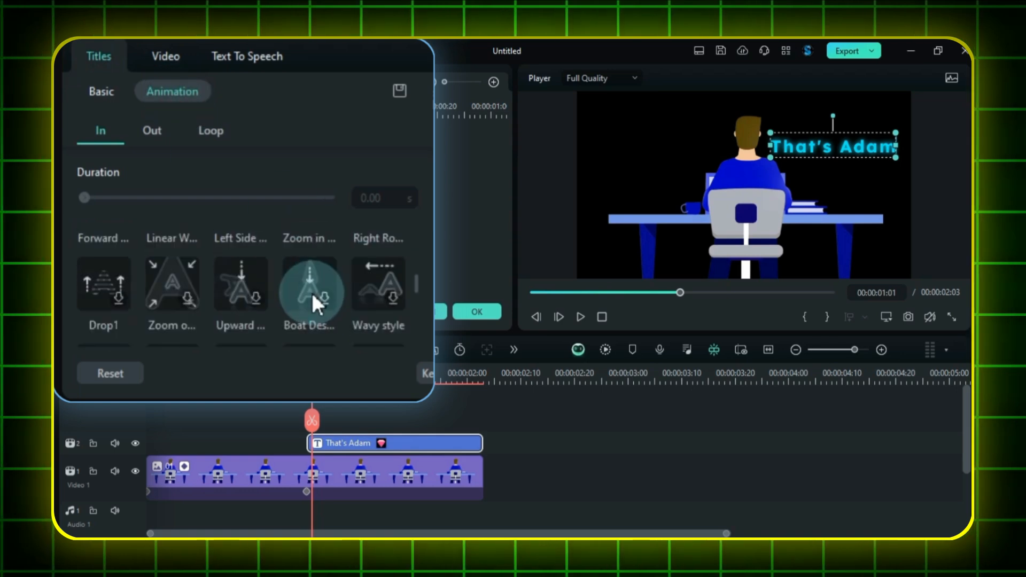
{"action": "scroll", "coordinate": [309, 293], "scroll_direction": "up", "scroll_amount": 10}
{"action": "left_click", "coordinate": [175, 259]}
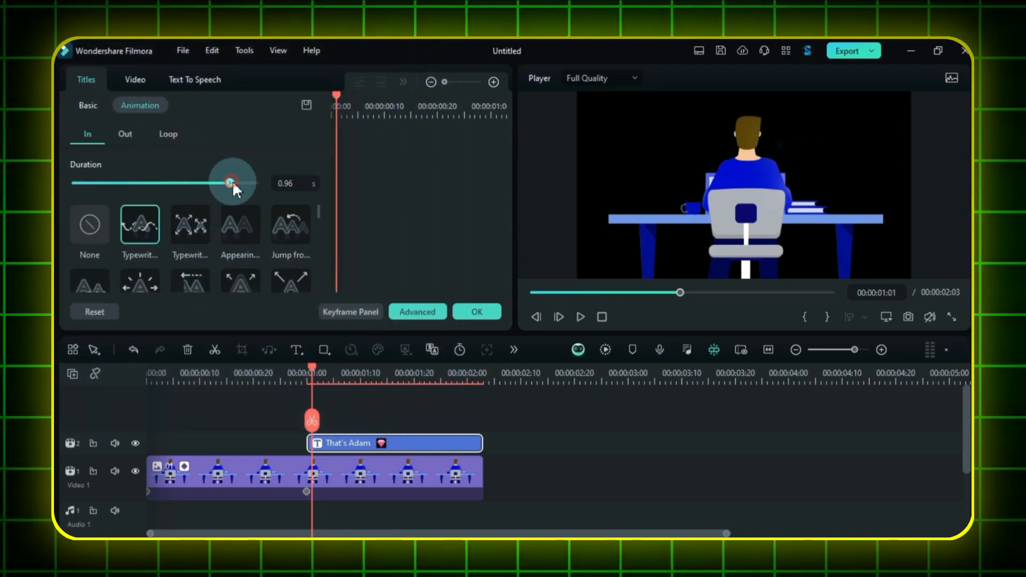
{"action": "left_click_drag", "start_coordinate": [233, 180], "coordinate": [241, 186]}
{"action": "left_click", "coordinate": [296, 368]}
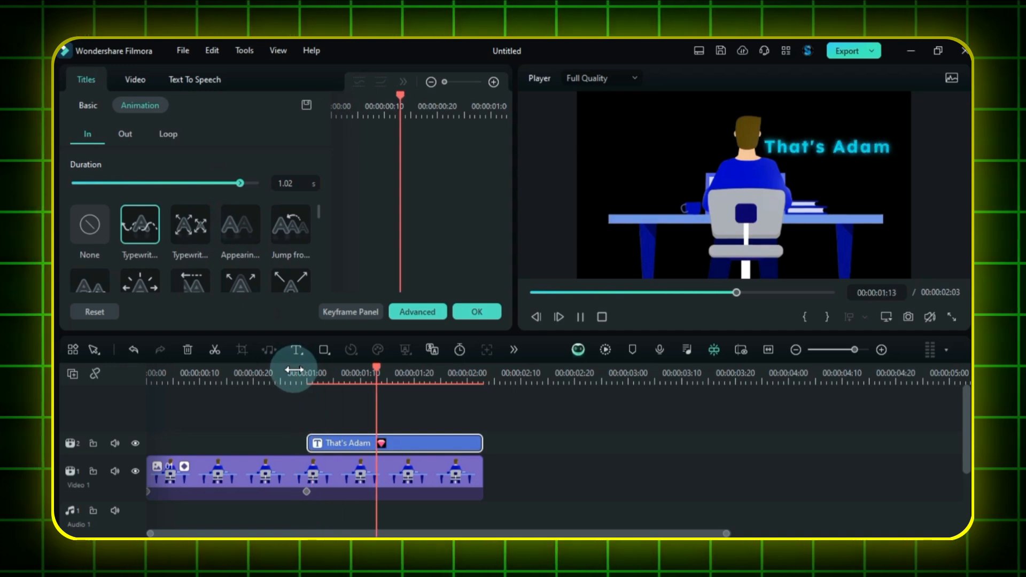
{"action": "left_click", "coordinate": [378, 405]}
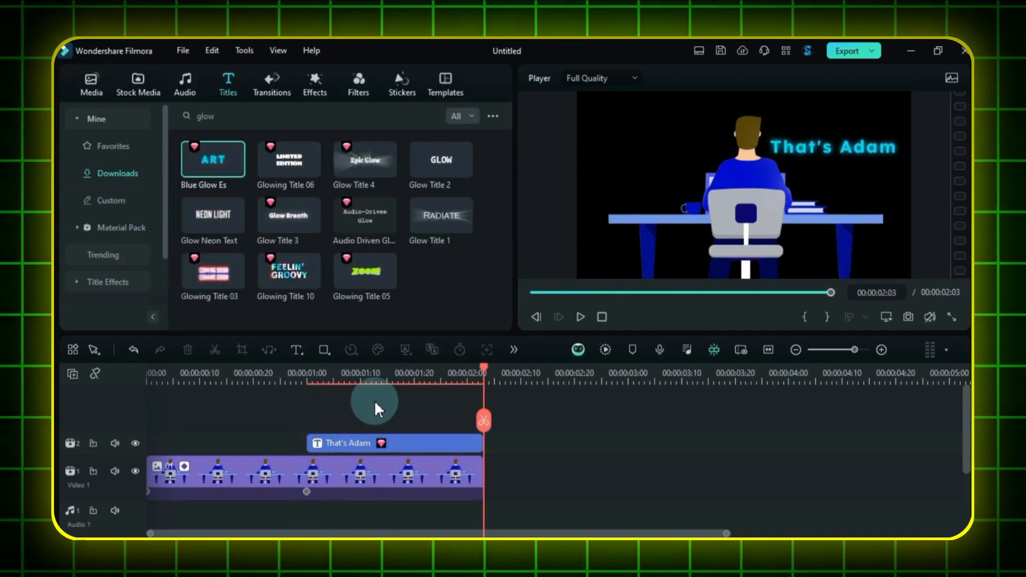
Move the image and title clips up to tracks 3 and 4, and return the playhead to the start.
{"action": "left_click_drag", "start_coordinate": [564, 424], "coordinate": [398, 473]}
{"action": "left_click_drag", "start_coordinate": [368, 475], "coordinate": [351, 425]}
{"action": "scroll", "coordinate": [529, 485], "scroll_direction": "down", "scroll_amount": 3}
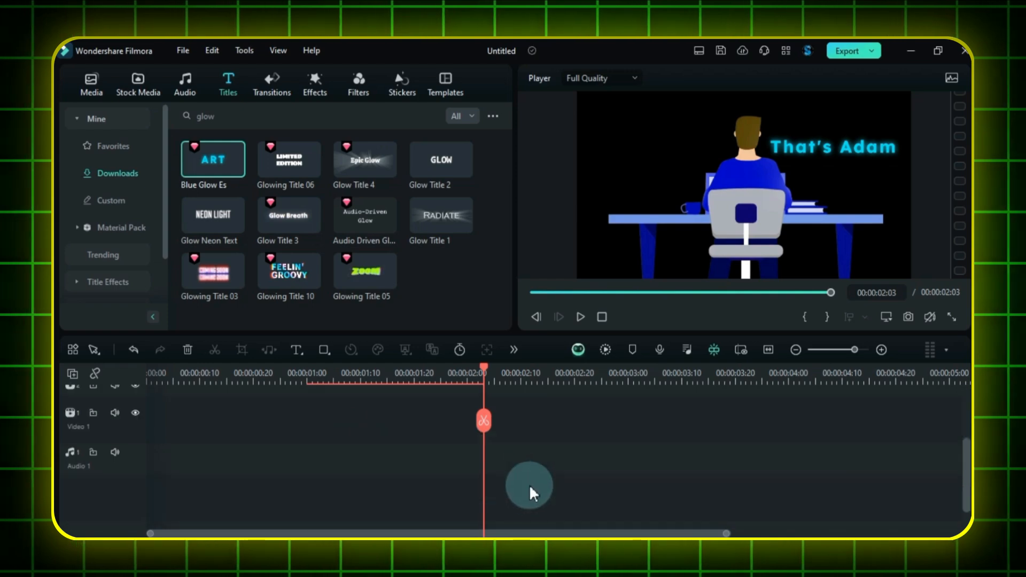
{"action": "scroll", "coordinate": [511, 466], "scroll_direction": "up", "scroll_amount": 1}
{"action": "left_click", "coordinate": [512, 466]}
{"action": "key", "text": "space"}
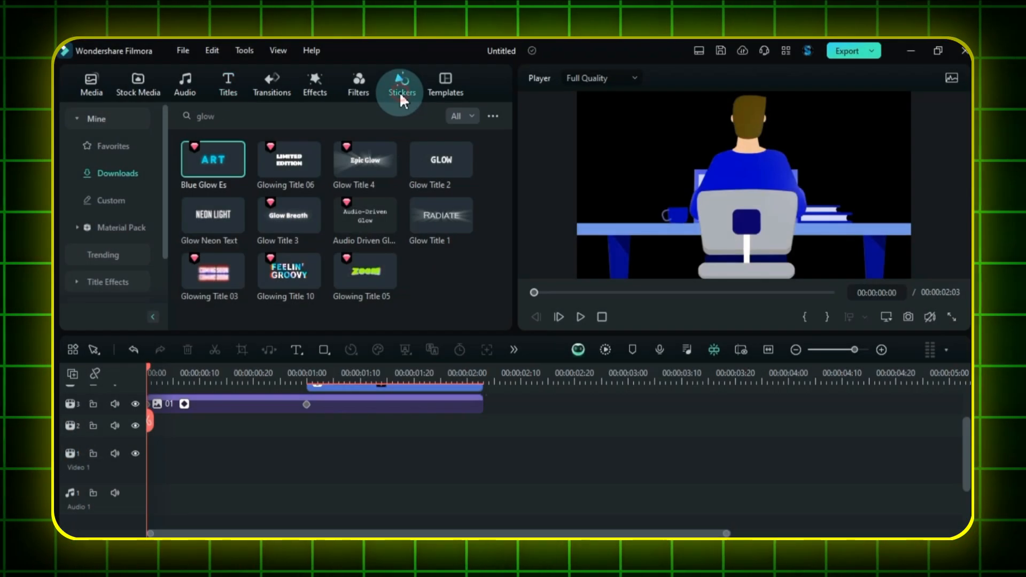
Search the stickers for "Realistic smoke" and place the smoke sticker at the start of track 2, beneath the image clip.
{"action": "left_click", "coordinate": [401, 88]}
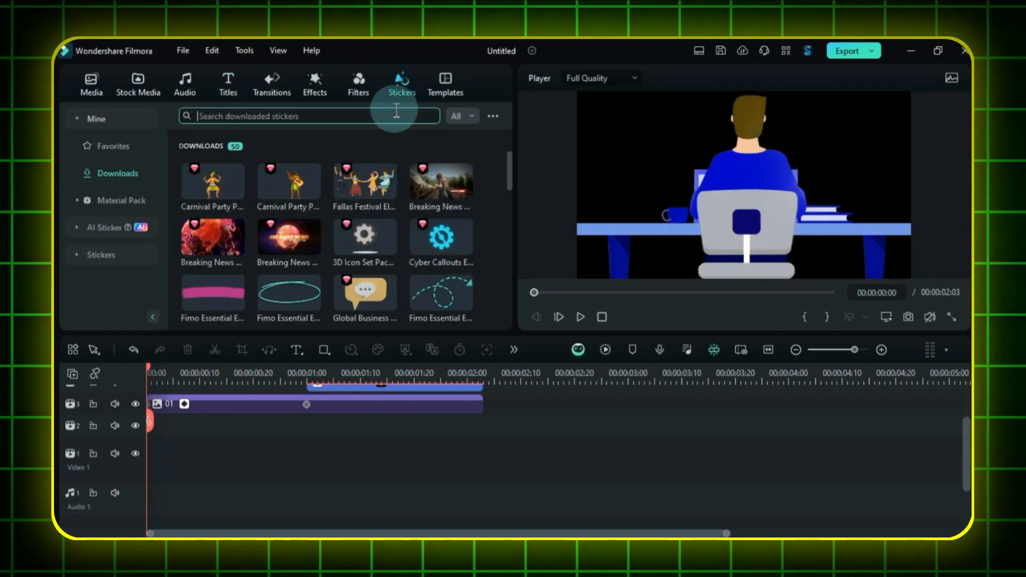
{"action": "left_click", "coordinate": [389, 116]}
{"action": "type", "text": "Realistic s"}
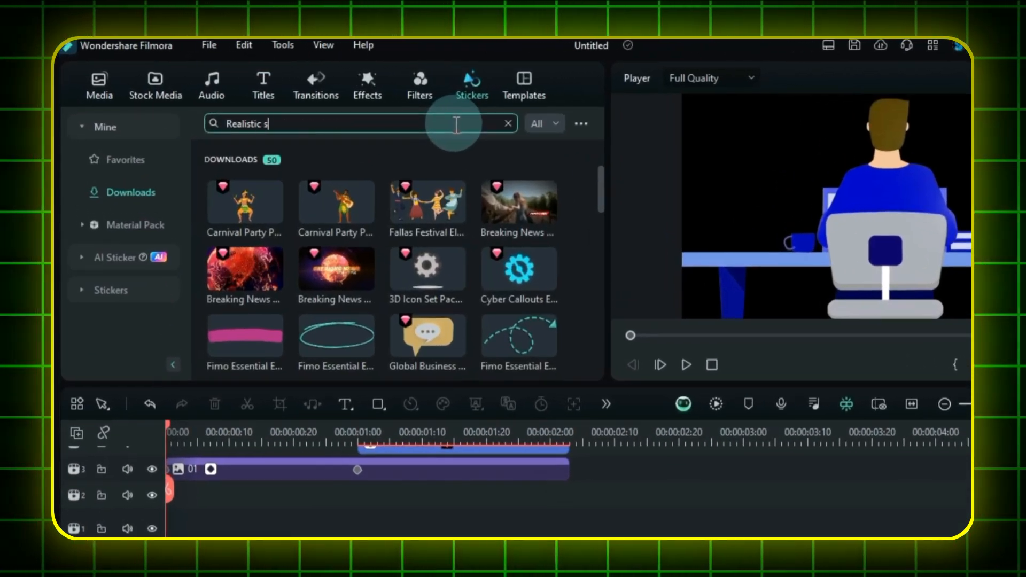
{"action": "type", "text": "moke"}
{"action": "key", "text": "Return"}
{"action": "left_click_drag", "start_coordinate": [225, 201], "coordinate": [319, 466]}
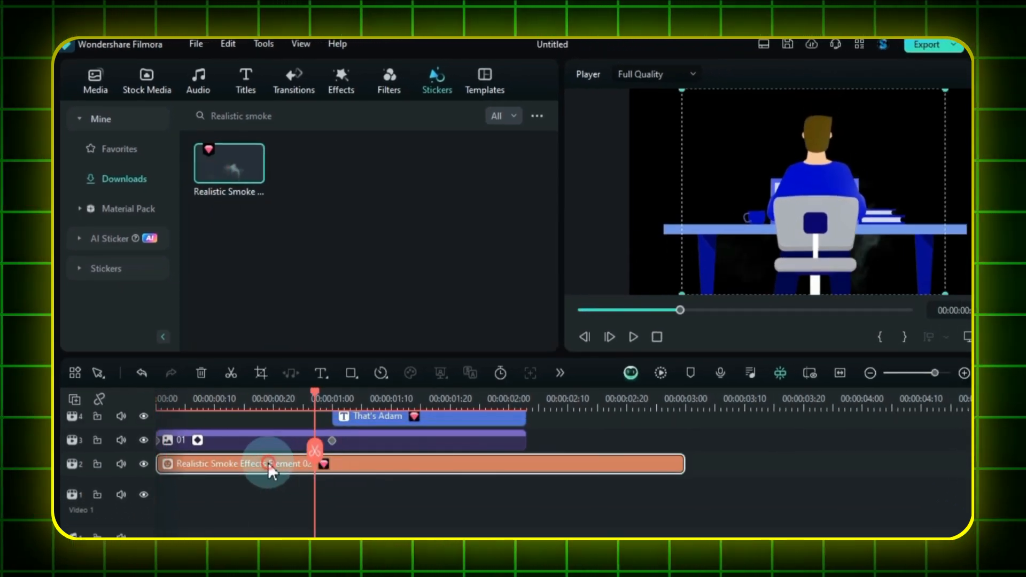
Scale the smoke sticker to 35% and position it at X -394 px, above the coffee cup.
{"action": "double_click", "coordinate": [268, 463]}
{"action": "left_click", "coordinate": [86, 106]}
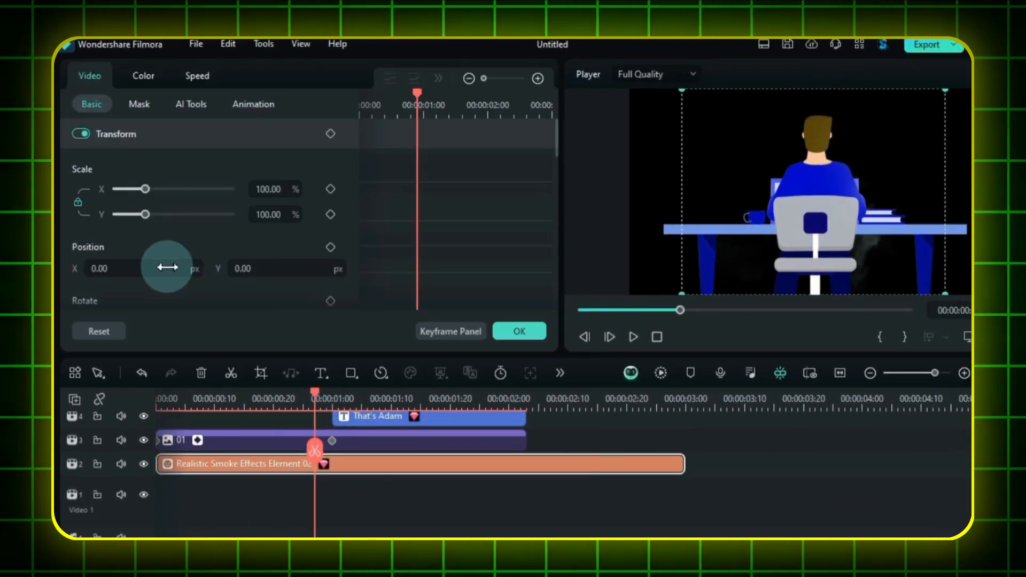
{"action": "mouse_move", "coordinate": [165, 268]}
{"action": "left_mouse_down"}
{"action": "mouse_move", "coordinate": [281, 186]}
{"action": "mouse_move", "coordinate": [155, 265]}
{"action": "left_mouse_up"}
{"action": "left_click_drag", "start_coordinate": [271, 188], "coordinate": [270, 186]}
{"action": "left_click_drag", "start_coordinate": [141, 254], "coordinate": [146, 255]}
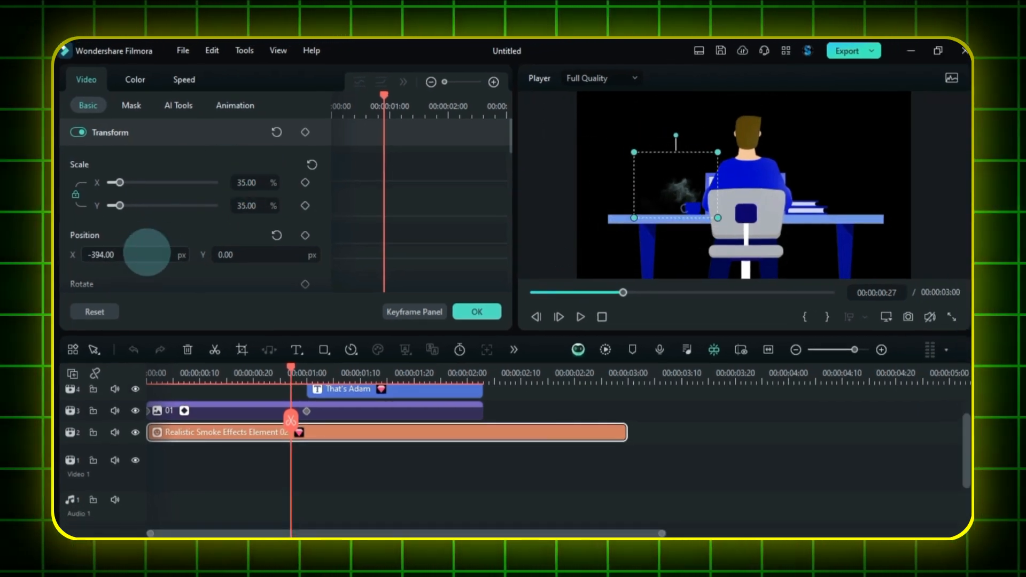
Keyframe the smoke sticker's transform and adjust its X position to follow the coffee cup during the zoom, and play it back.
{"action": "left_click_drag", "start_coordinate": [290, 368], "coordinate": [194, 374]}
{"action": "left_click", "coordinate": [306, 134]}
{"action": "left_click", "coordinate": [148, 252]}
{"action": "key", "text": "space"}
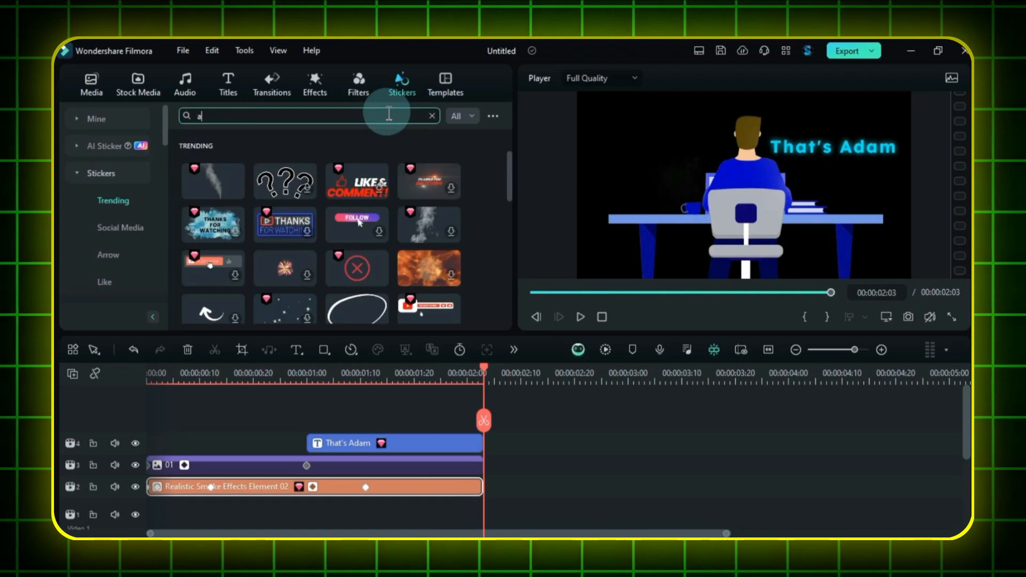
Search the stickers for "arrows" and place the pastel gradient arrow above the title clip, starting at 00:00:01:00.
{"action": "type", "text": "rrows"}
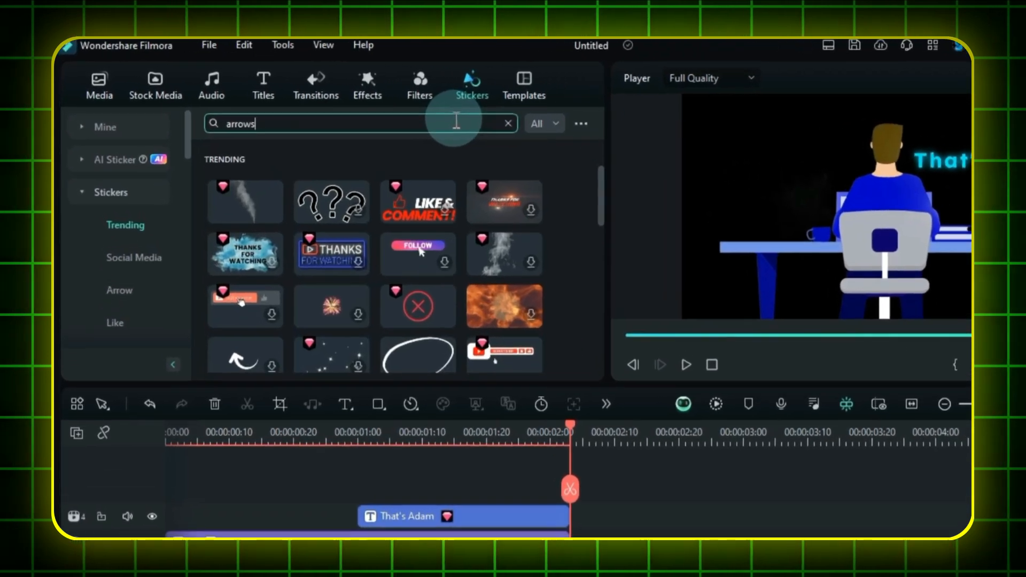
{"action": "key", "text": "Return"}
{"action": "scroll", "coordinate": [373, 252], "scroll_direction": "down", "scroll_amount": 10}
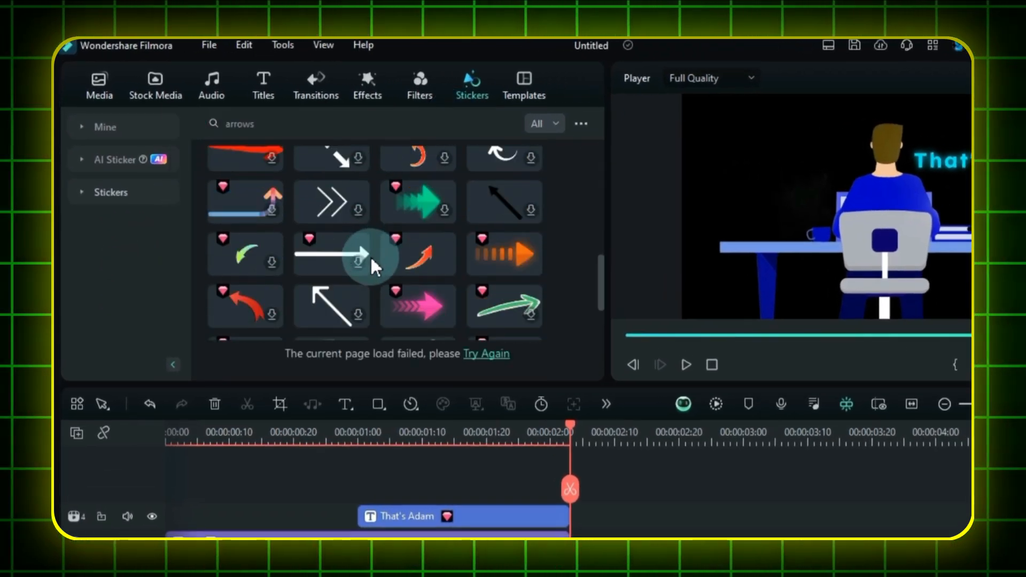
{"action": "scroll", "coordinate": [370, 256], "scroll_direction": "up", "scroll_amount": 5}
{"action": "left_click", "coordinate": [270, 241]}
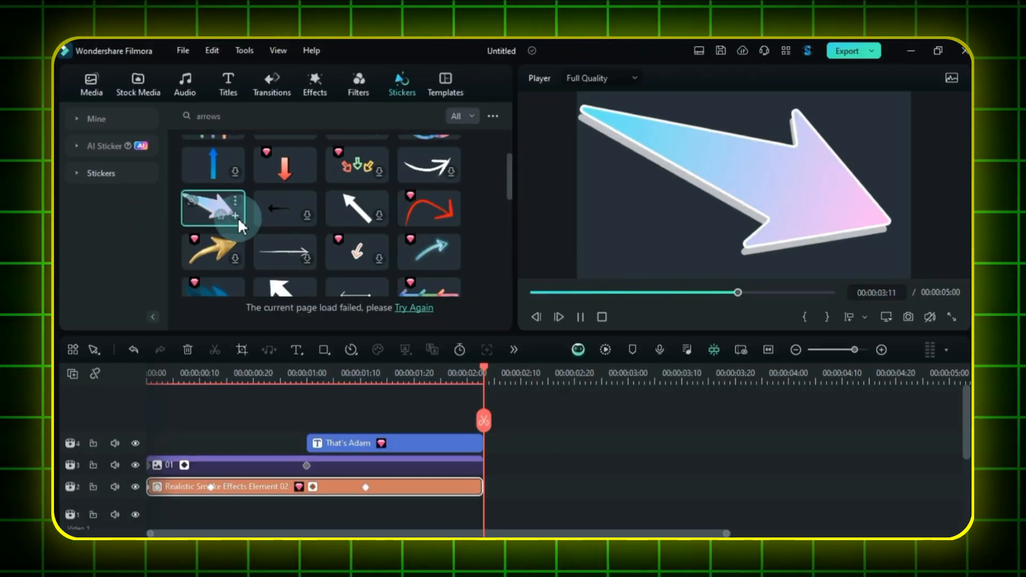
{"action": "left_click_drag", "start_coordinate": [276, 245], "coordinate": [337, 356]}
{"action": "left_click_drag", "start_coordinate": [291, 309], "coordinate": [321, 424]}
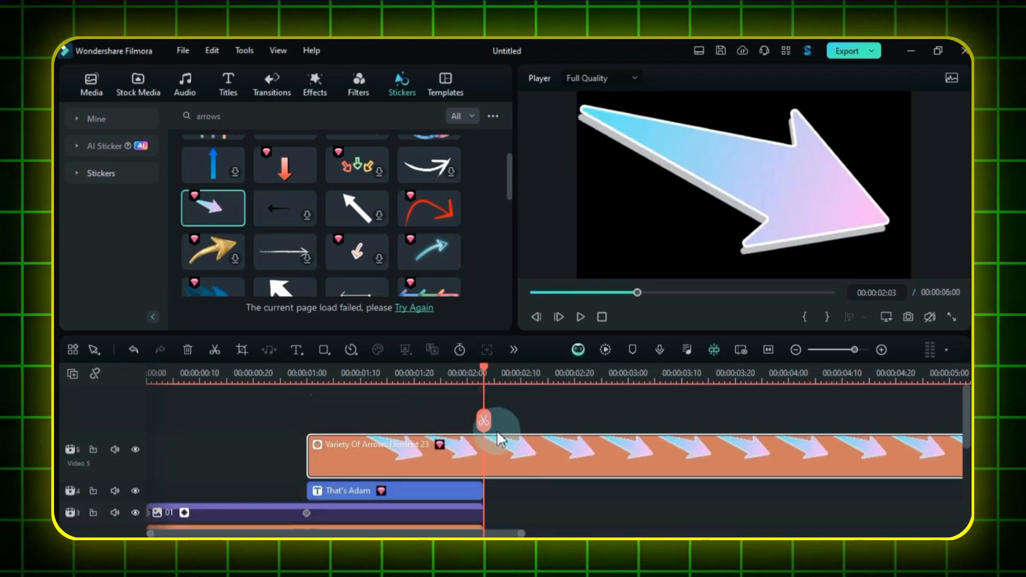
Split the arrow sticker at 00:00:02:03 and delete the part extending past the title clip.
{"action": "left_click", "coordinate": [484, 421]}
{"action": "left_click", "coordinate": [532, 470]}
{"action": "key", "text": "Delete"}
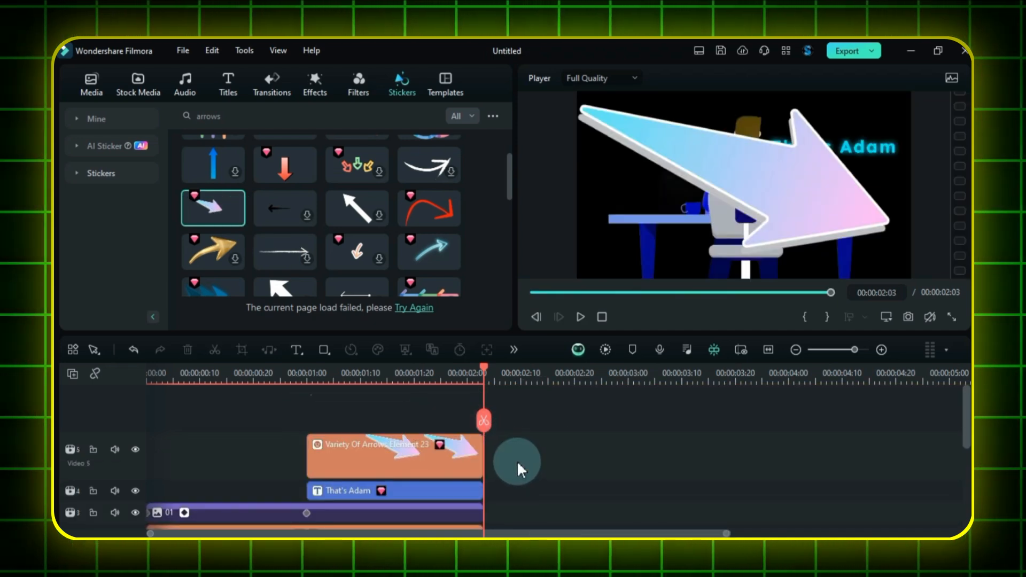
Shrink the arrow sticker and move it to X 473 px, beneath the title.
{"action": "left_click", "coordinate": [317, 373]}
{"action": "key", "text": "space"}
{"action": "left_click", "coordinate": [377, 471]}
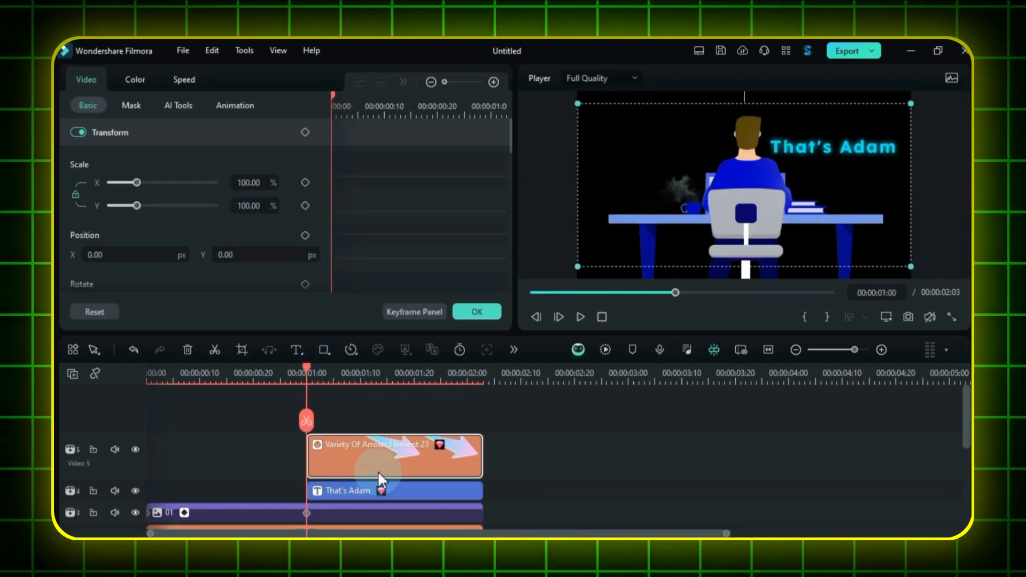
{"action": "left_click", "coordinate": [350, 377]}
{"action": "left_click_drag", "start_coordinate": [257, 187], "coordinate": [252, 187]}
{"action": "left_click_drag", "start_coordinate": [157, 262], "coordinate": [158, 261]}
Flip the arrow horizontally so it points at the man, and scale it to 17%.
{"action": "scroll", "coordinate": [147, 263], "scroll_direction": "down", "scroll_amount": 2}
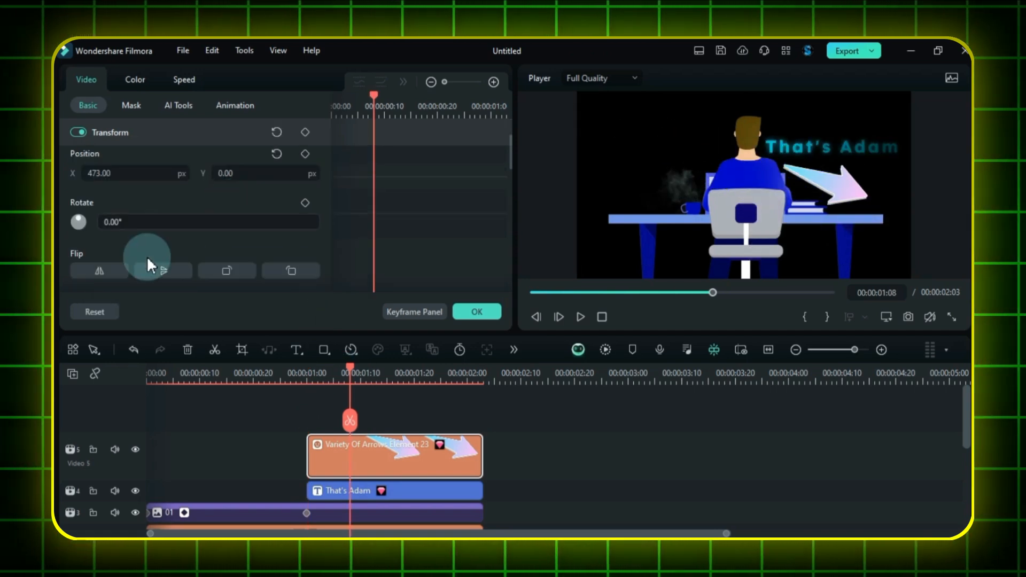
{"action": "left_click", "coordinate": [100, 272]}
{"action": "scroll", "coordinate": [107, 267], "scroll_direction": "up", "scroll_amount": 2}
{"action": "left_click_drag", "start_coordinate": [256, 181], "coordinate": [252, 181]}
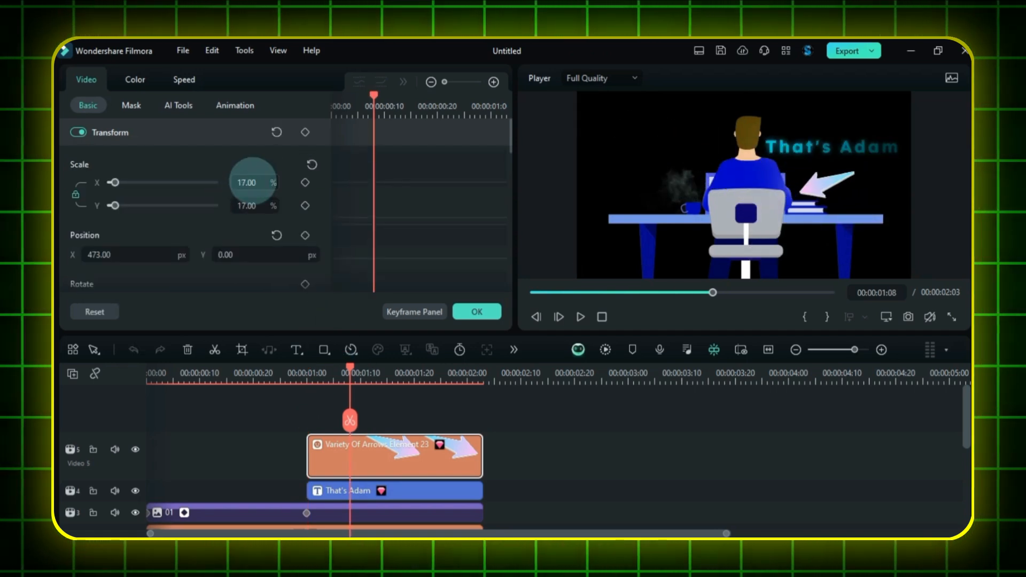
Rotate the arrow to -15°, shift it to about X 447 px, and play back the scene.
{"action": "scroll", "coordinate": [247, 235], "scroll_direction": "down", "scroll_amount": 2}
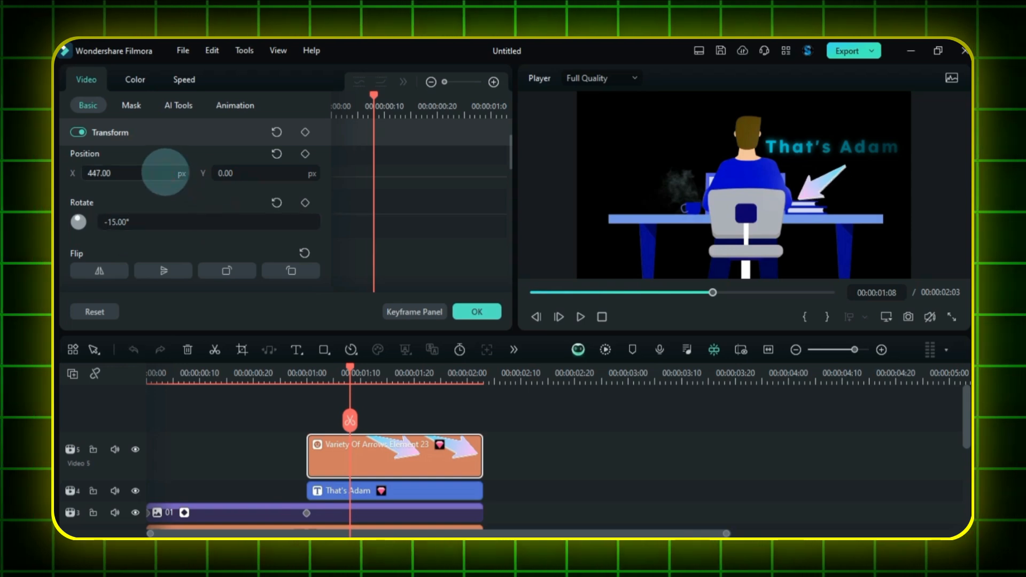
{"action": "left_click", "coordinate": [370, 407]}
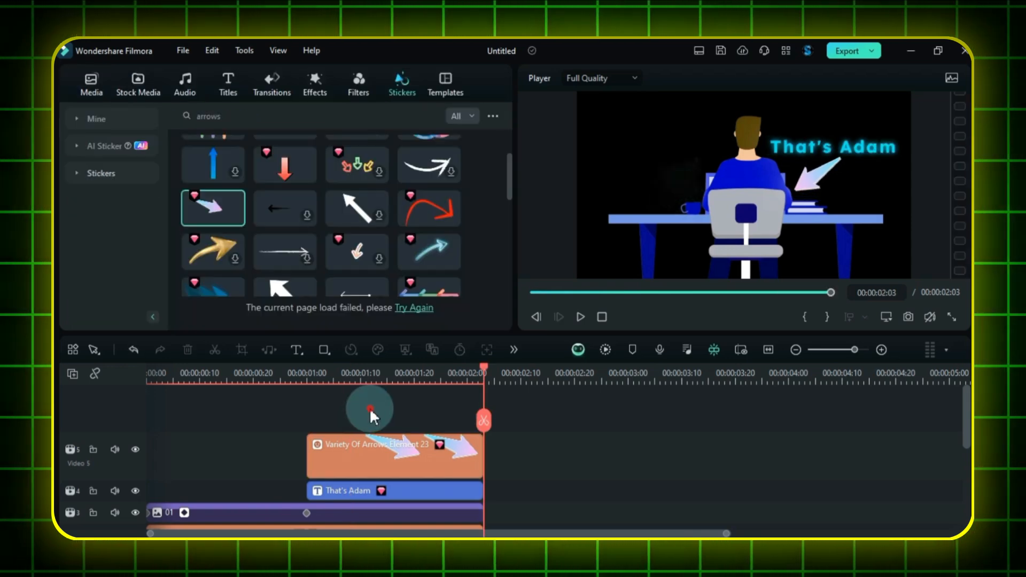
{"action": "key", "text": "space"}
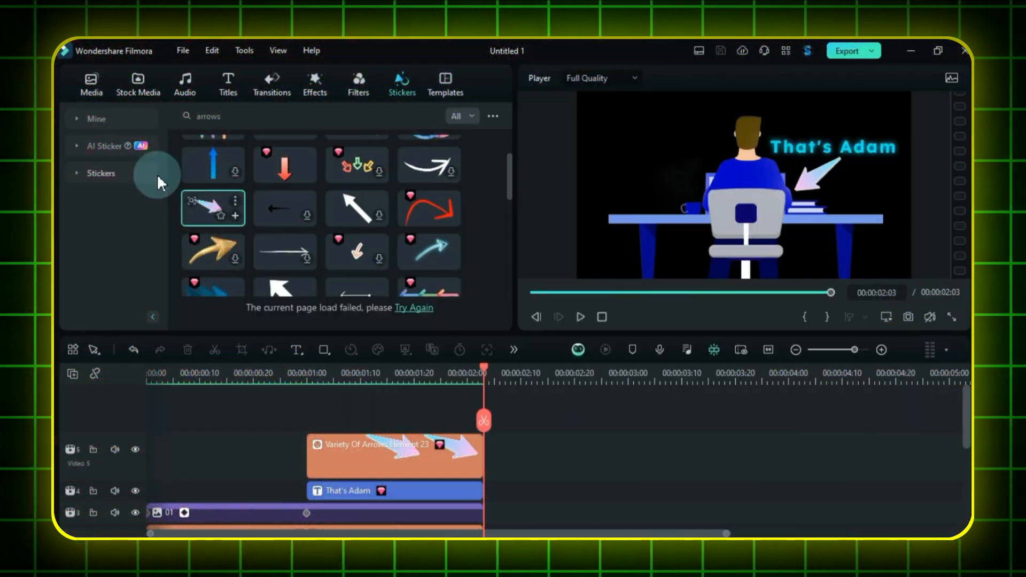
Place image 02 on track 3 directly after image 01, and extend its end to 00:00:08:18.
{"action": "left_click", "coordinate": [94, 89]}
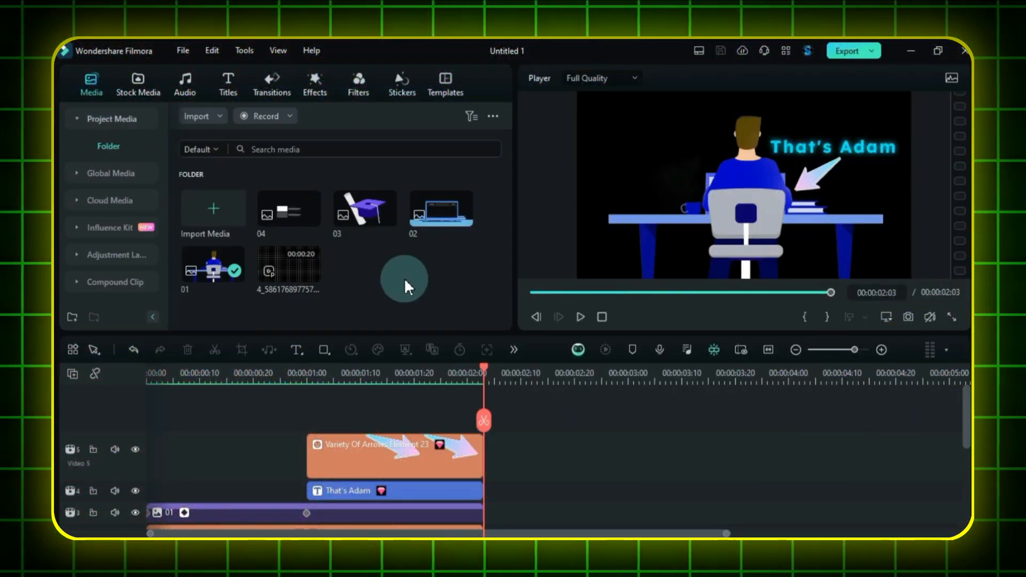
{"action": "left_click_drag", "start_coordinate": [451, 214], "coordinate": [531, 514]}
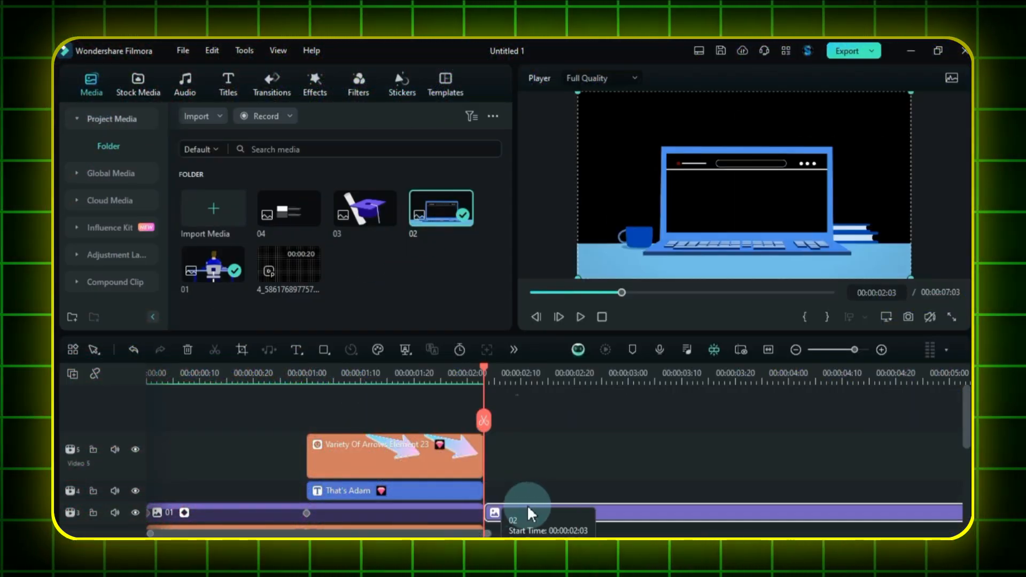
{"action": "left_click_drag", "start_coordinate": [513, 375], "coordinate": [532, 366]}
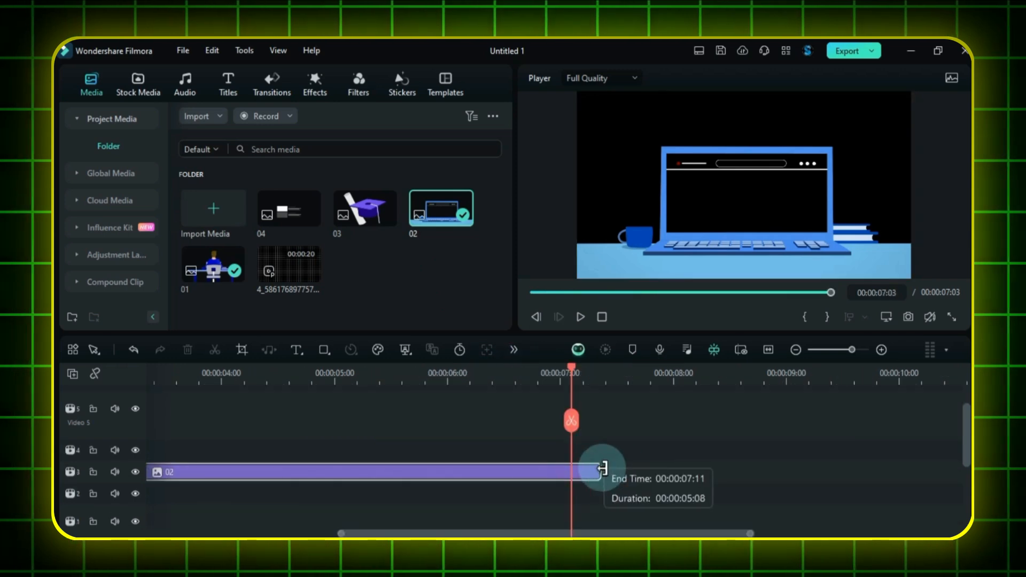
{"action": "left_click_drag", "start_coordinate": [600, 467], "coordinate": [735, 466]}
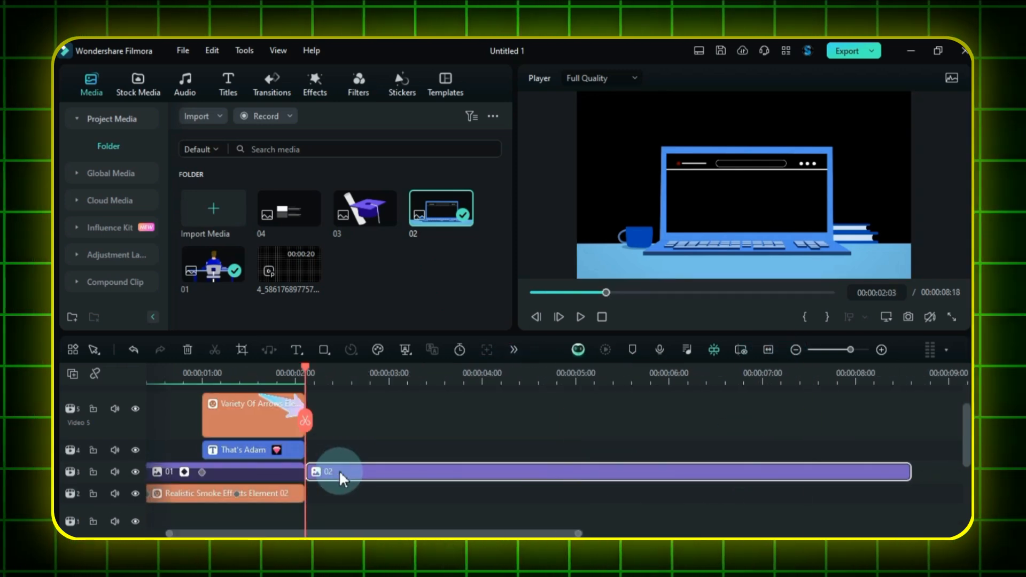
Add a transform keyframe at the start of image 02 with the scale set to 111%.
{"action": "double_click", "coordinate": [339, 470]}
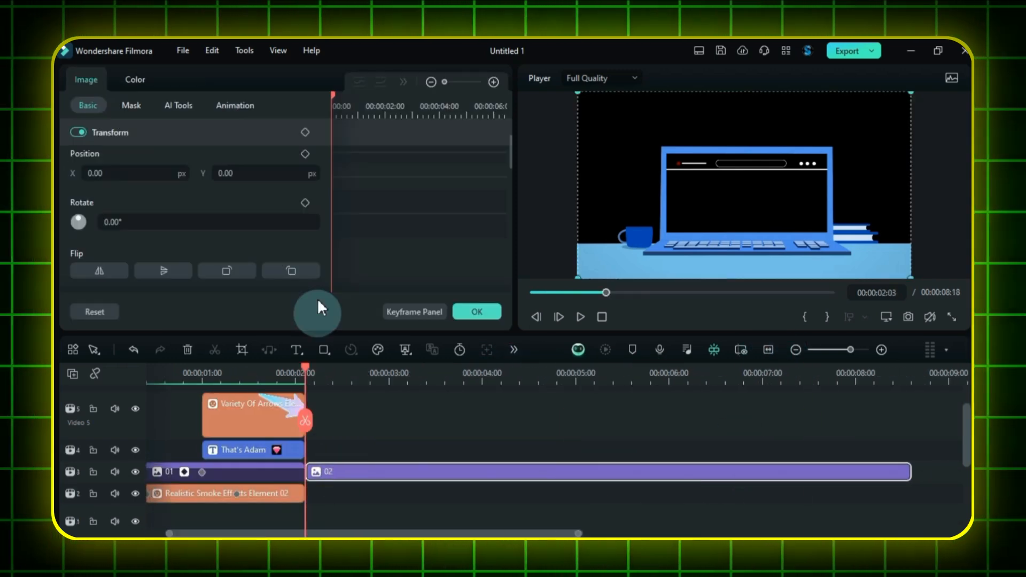
{"action": "left_click", "coordinate": [304, 132]}
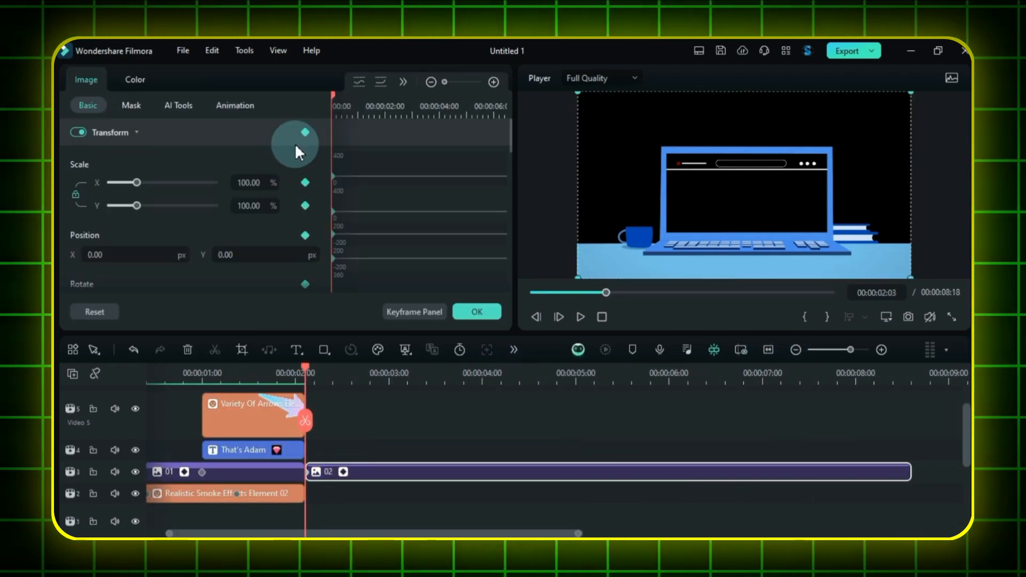
{"action": "mouse_move", "coordinate": [254, 185]}
{"action": "left_mouse_down"}
{"action": "mouse_move", "coordinate": [264, 186]}
{"action": "mouse_move", "coordinate": [253, 184]}
{"action": "left_mouse_up"}
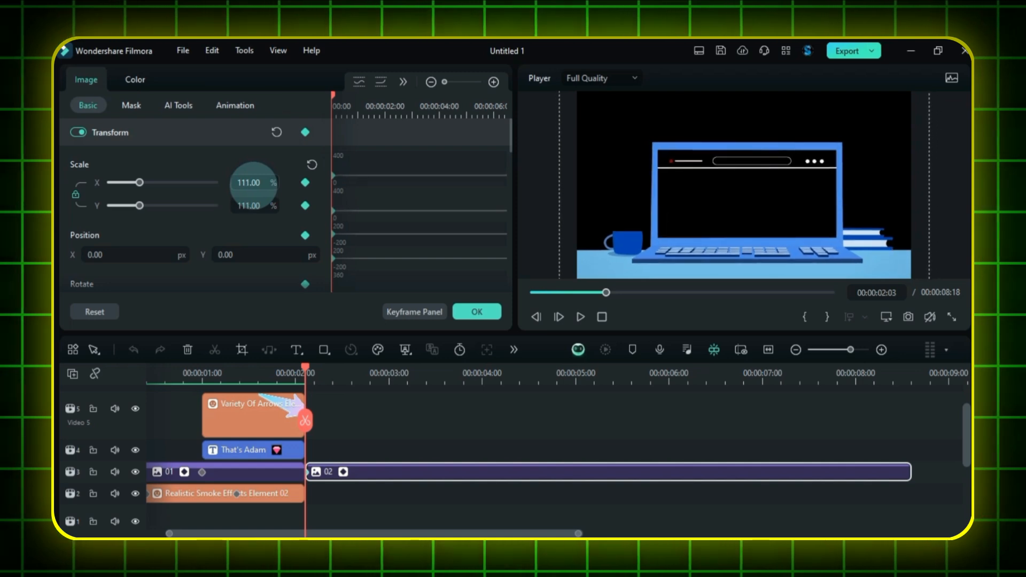
Add a second transform keyframe to image 02 at about 00:00:04:09 with 100% scale, and play back the zoom-out.
{"action": "left_click_drag", "start_coordinate": [311, 378], "coordinate": [505, 367]}
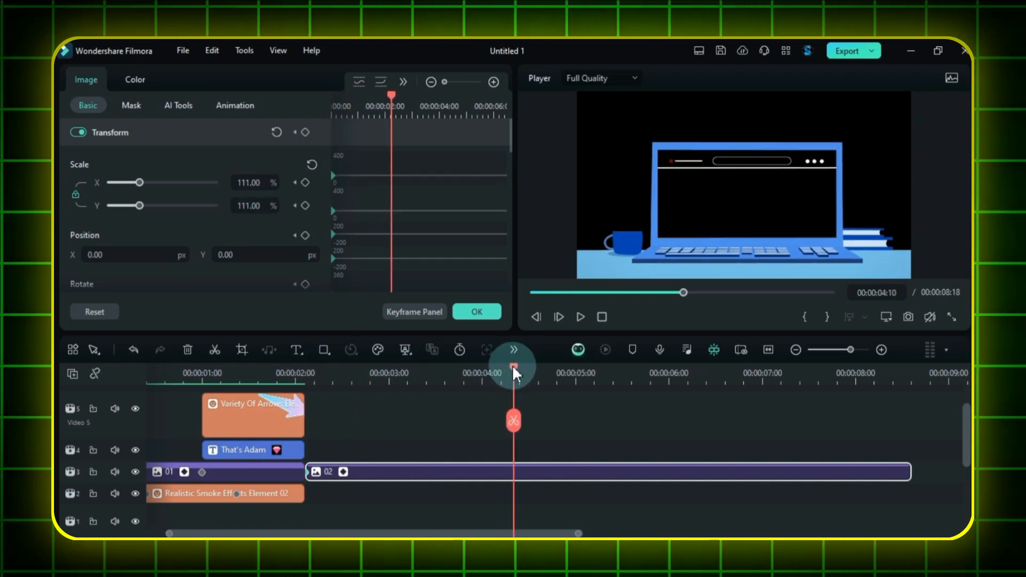
{"action": "left_click", "coordinate": [306, 132]}
{"action": "left_click", "coordinate": [308, 377]}
{"action": "key", "text": "space"}
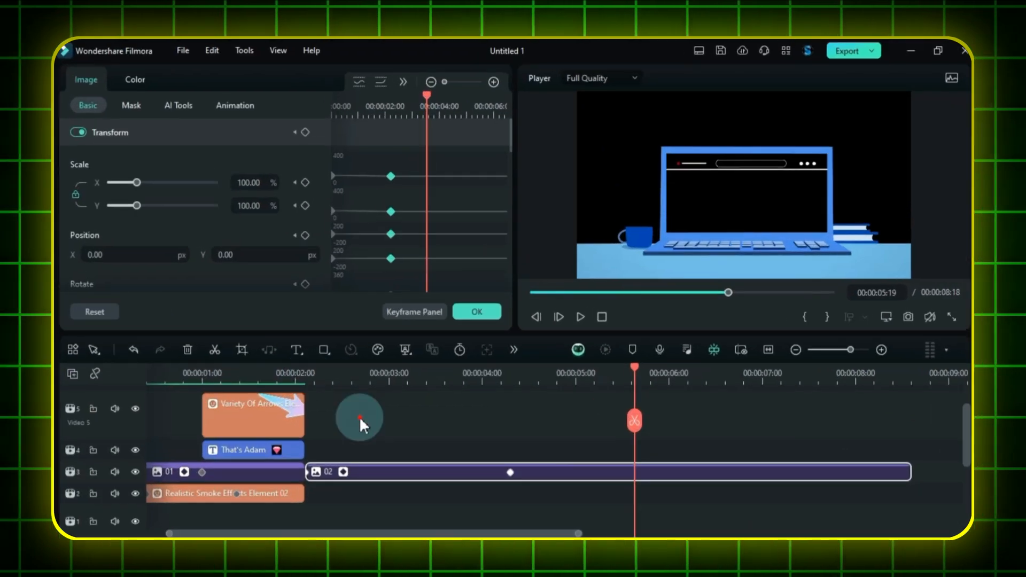
Place image 04 on track 2 beneath image 02, starting at 00:00:02:03, and preview the overlap.
{"action": "left_click", "coordinate": [463, 336]}
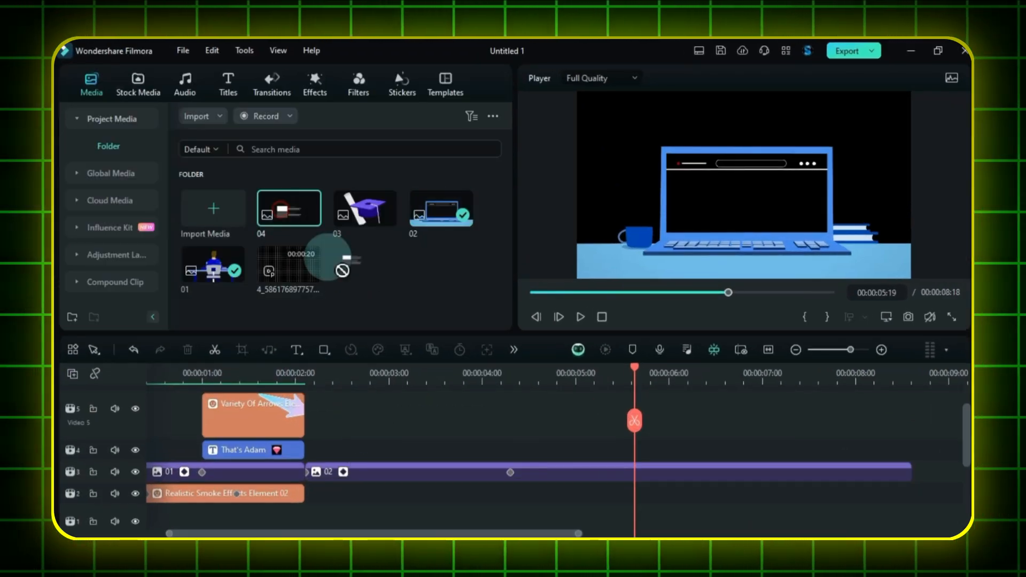
{"action": "left_click_drag", "start_coordinate": [342, 270], "coordinate": [316, 497]}
{"action": "left_click", "coordinate": [316, 373]}
{"action": "left_click", "coordinate": [361, 375]}
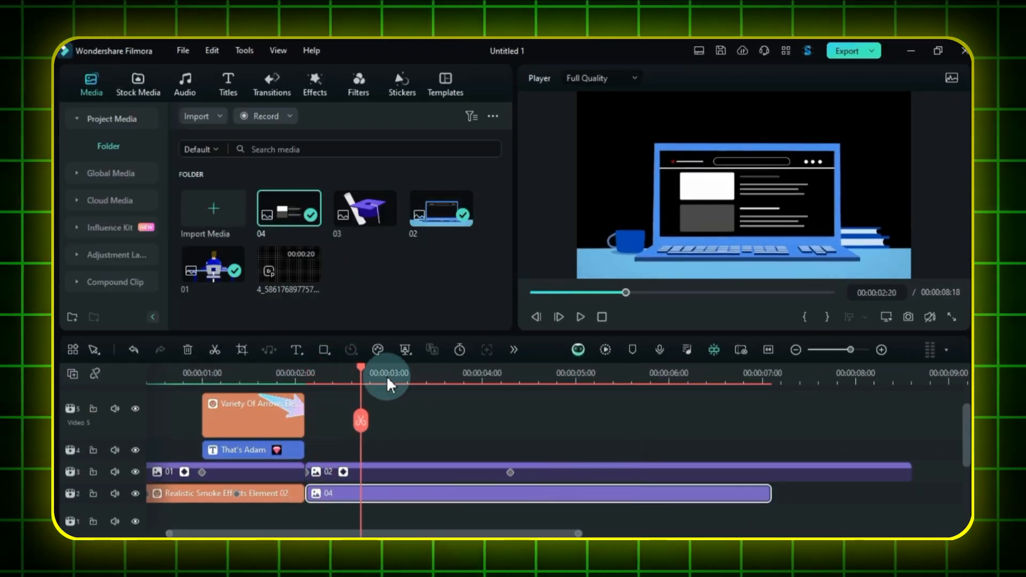
Add a transform keyframe to image 04 at 00:00:04:09, and scale its start to 109%.
{"action": "double_click", "coordinate": [517, 500]}
{"action": "left_click", "coordinate": [305, 132]}
{"action": "left_click", "coordinate": [306, 373]}
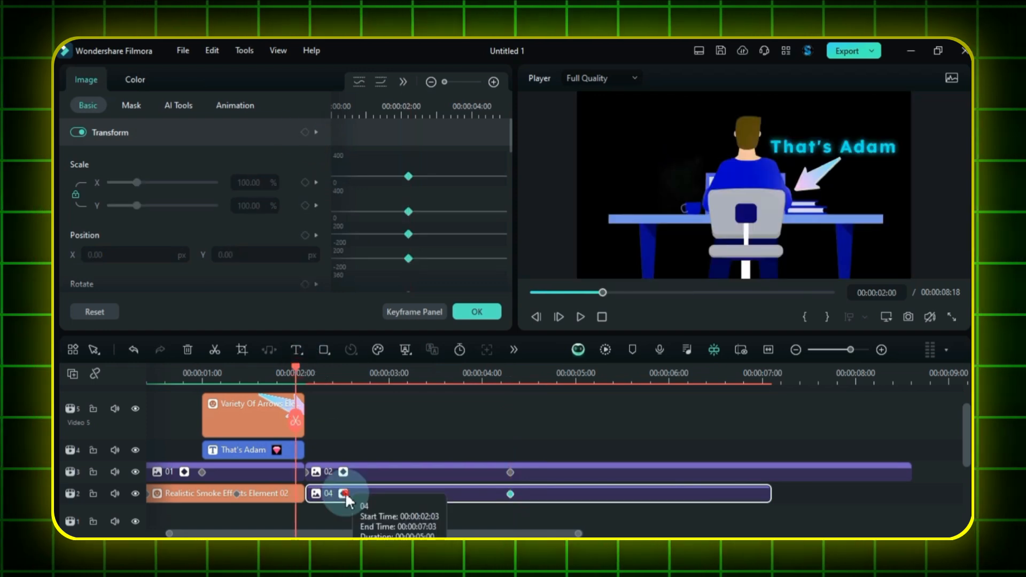
{"action": "left_click_drag", "start_coordinate": [267, 184], "coordinate": [259, 182]}
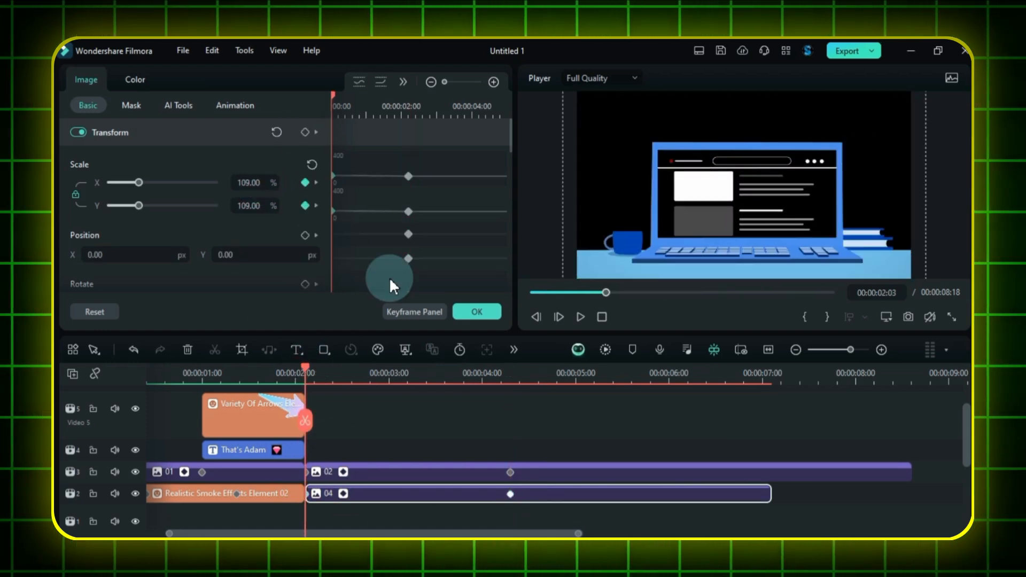
Set image 04's scale to 95% at the 00:00:04:09 keyframe, and play back the matching zoom.
{"action": "left_click", "coordinate": [511, 495]}
{"action": "left_click_drag", "start_coordinate": [278, 191], "coordinate": [260, 182]}
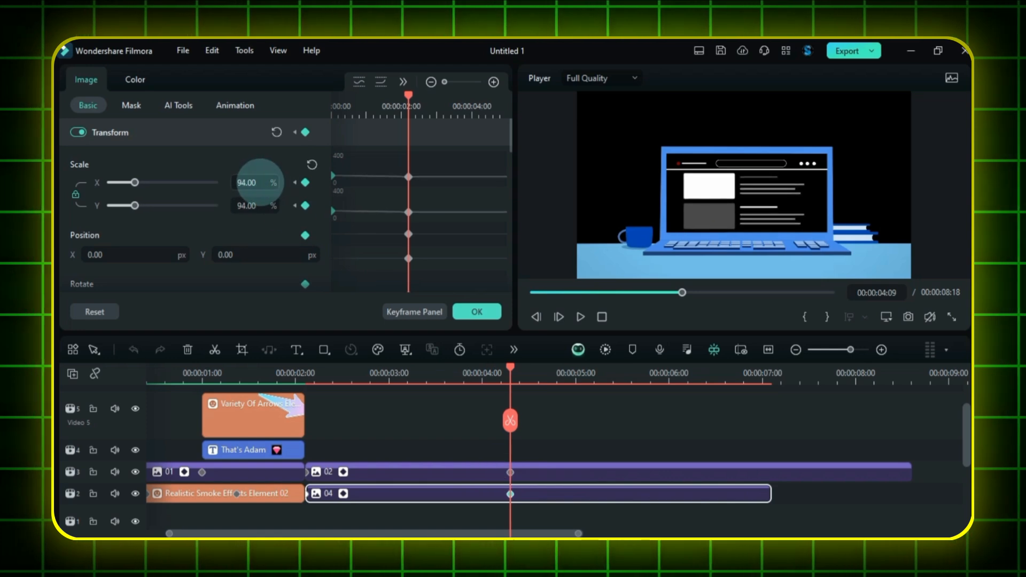
{"action": "left_click_drag", "start_coordinate": [511, 377], "coordinate": [303, 436]}
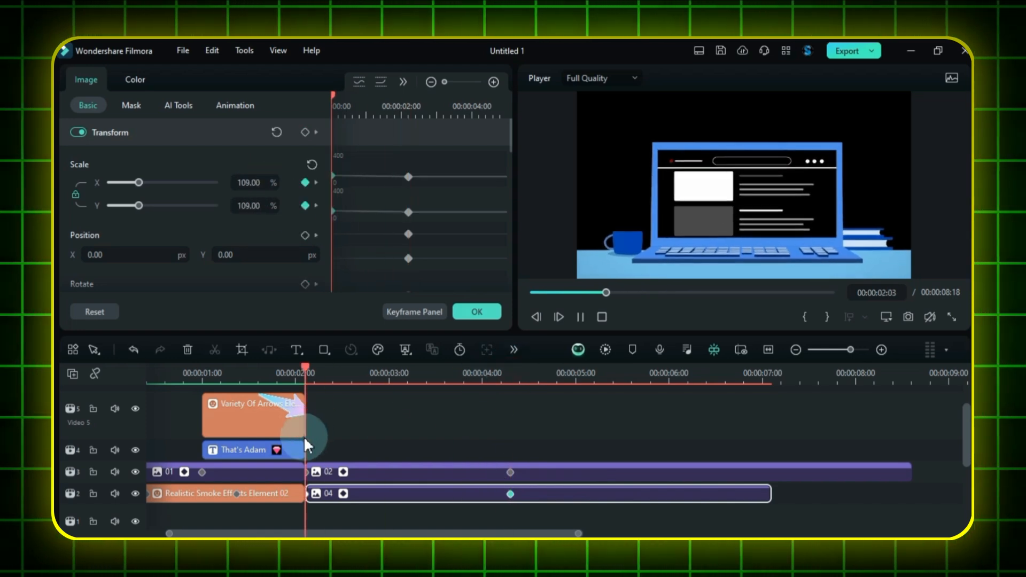
{"action": "key", "text": "space"}
{"action": "left_click", "coordinate": [590, 369]}
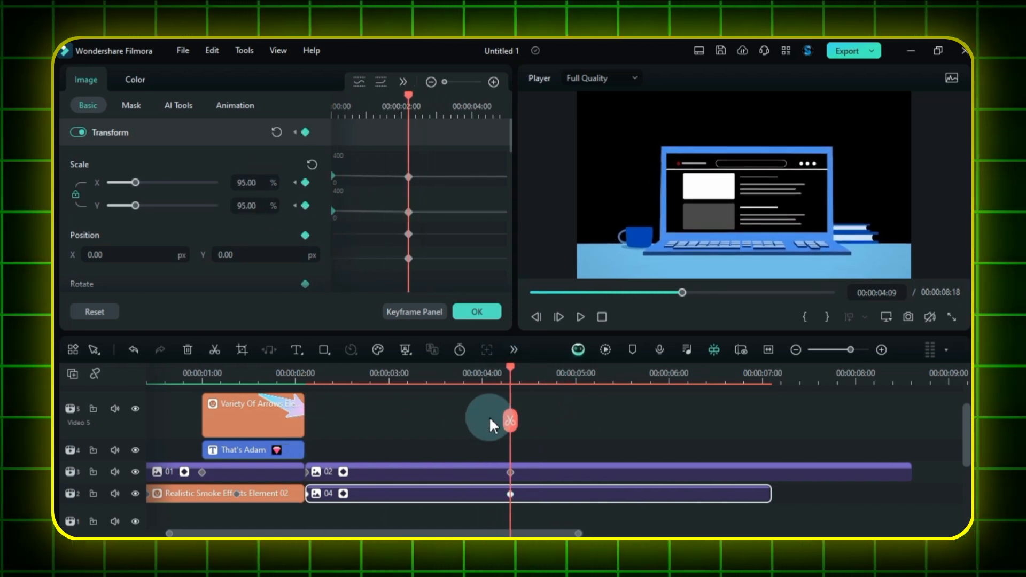
Keyframe image 04 at about 00:00:03:08, set its start position to Y -240 px, and play back the upward slide.
{"action": "left_click_drag", "start_coordinate": [489, 425], "coordinate": [414, 472]}
{"action": "left_click_drag", "start_coordinate": [414, 369], "coordinate": [306, 432]}
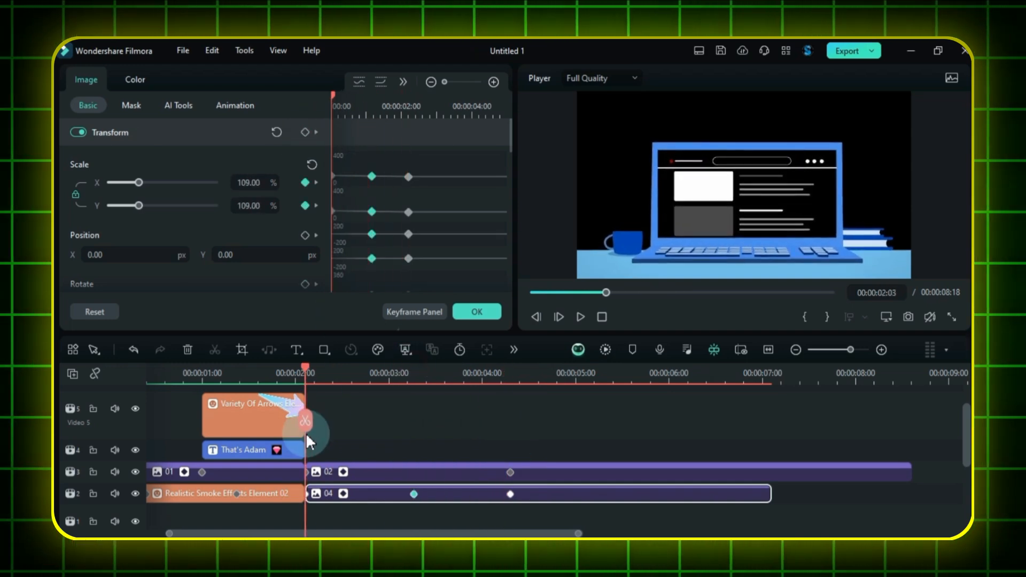
{"action": "left_click", "coordinate": [307, 494]}
{"action": "left_click", "coordinate": [282, 255]}
{"action": "left_click_drag", "start_coordinate": [283, 255], "coordinate": [283, 255]}
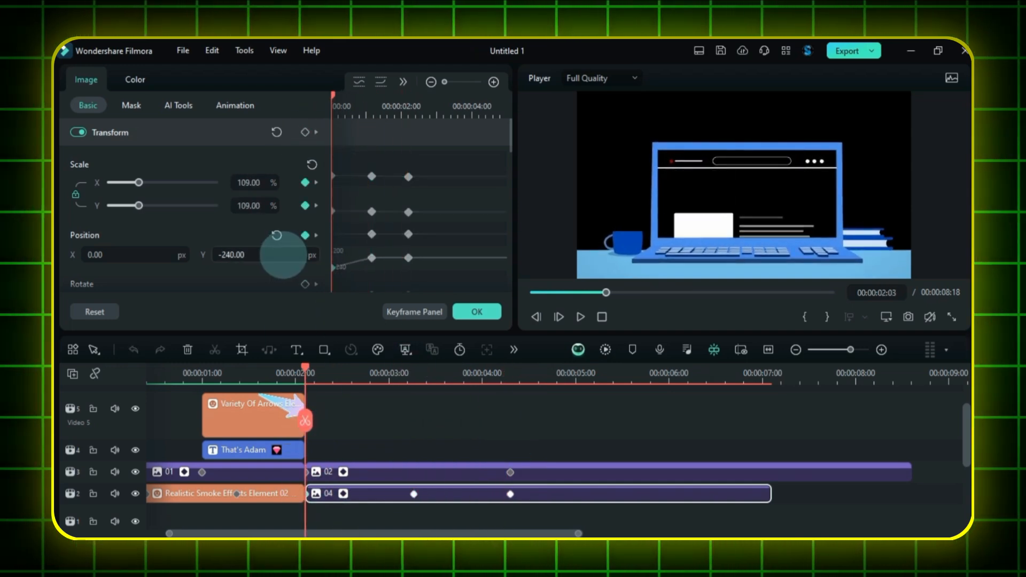
{"action": "key", "text": "space"}
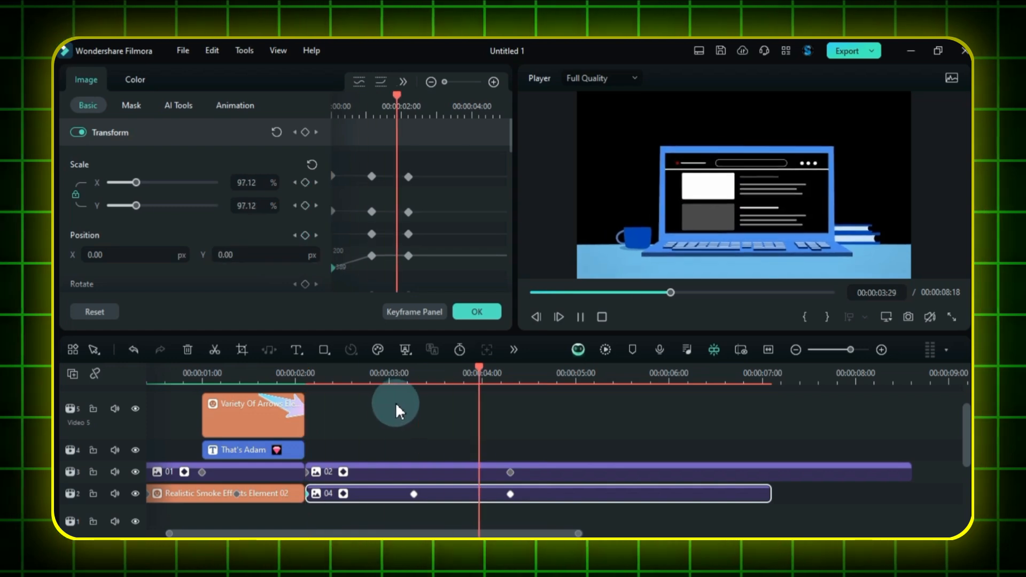
{"action": "key", "text": "space"}
{"action": "left_click_drag", "start_coordinate": [611, 370], "coordinate": [393, 492]}
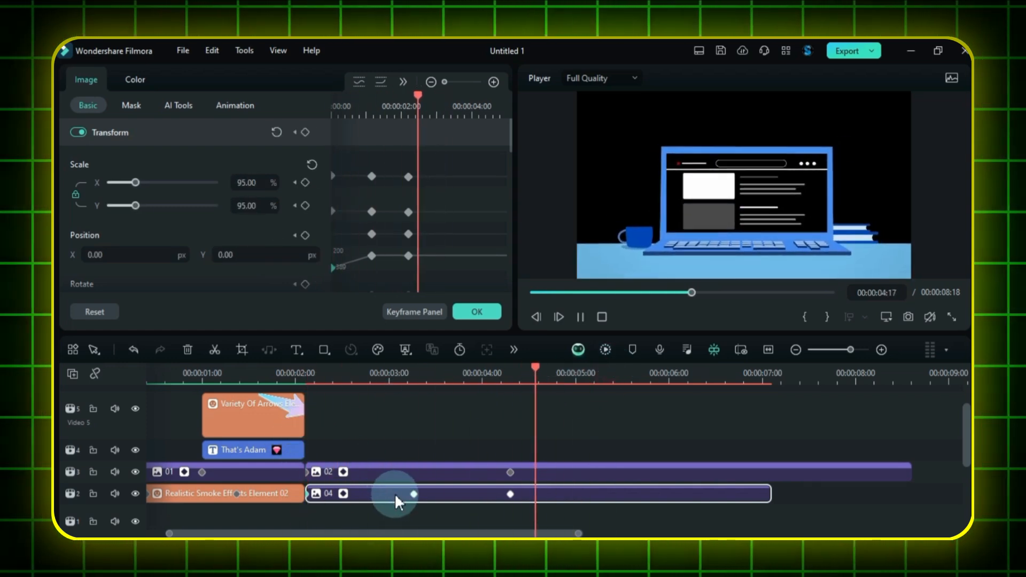
{"action": "key", "text": "space"}
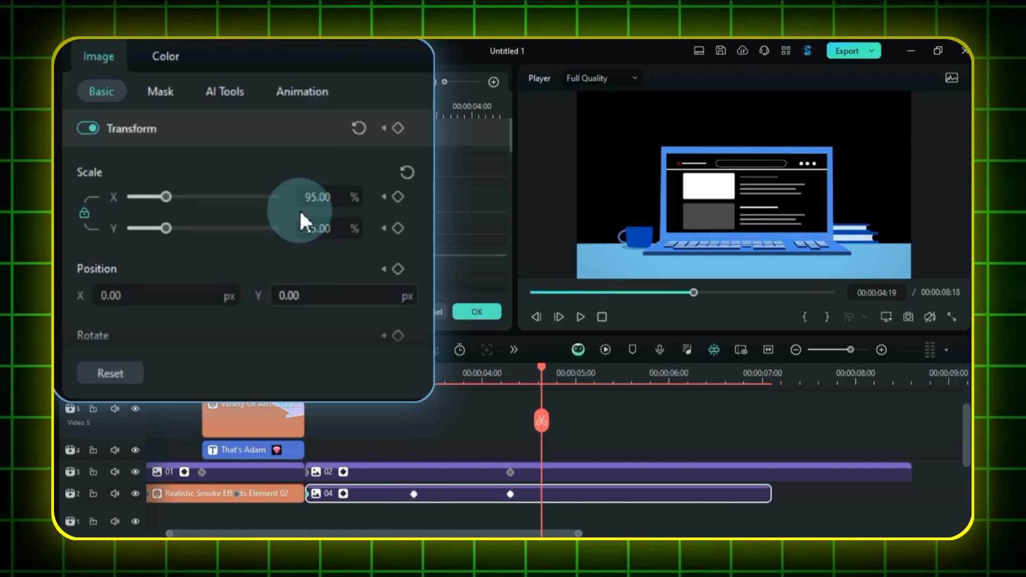
Add a linear mask to image 04 and rotate the mask to 90°.
{"action": "left_click", "coordinate": [131, 105]}
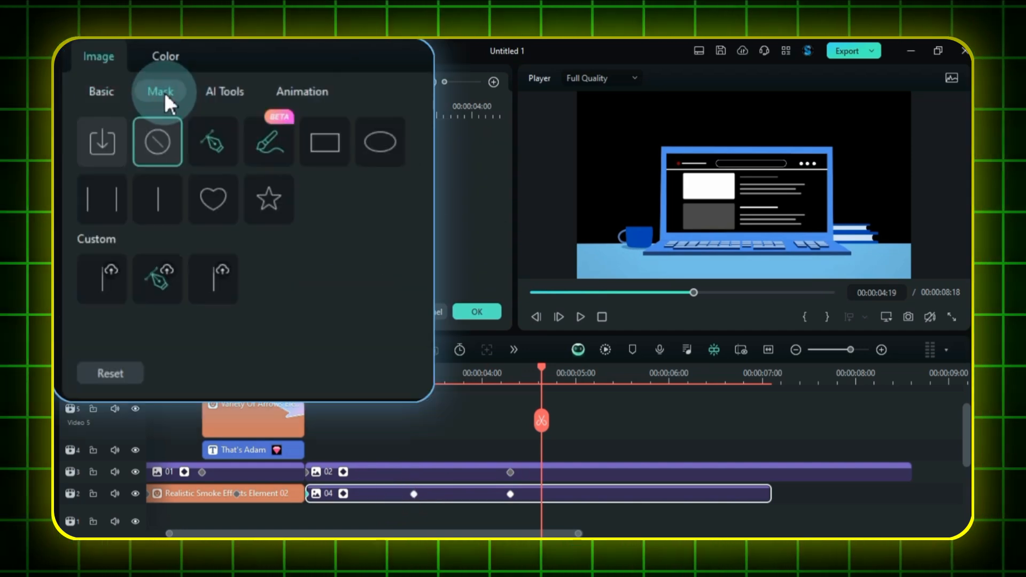
{"action": "left_click", "coordinate": [156, 196]}
{"action": "scroll", "coordinate": [366, 240], "scroll_direction": "down", "scroll_amount": 5}
{"action": "left_click", "coordinate": [309, 246]}
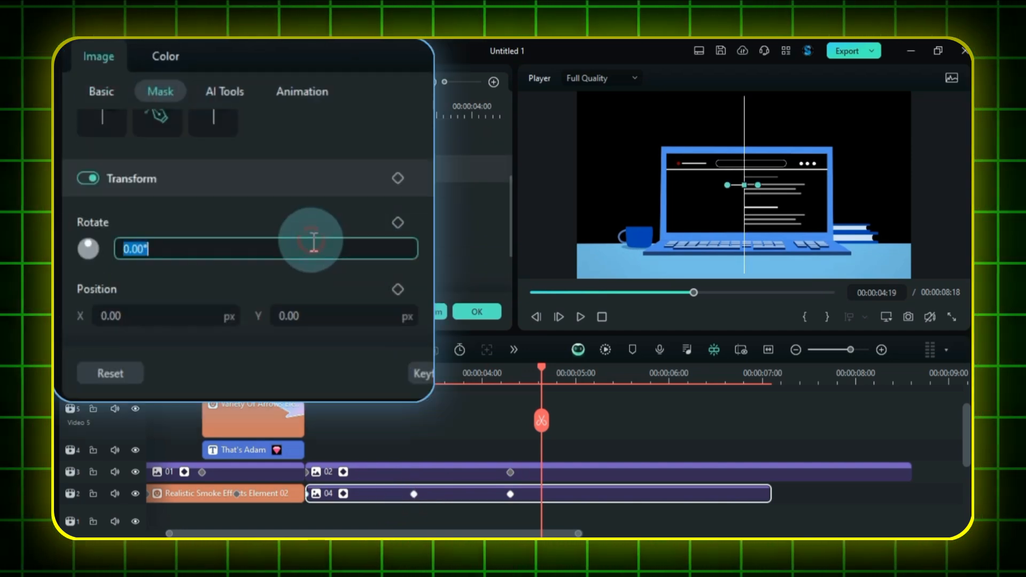
{"action": "type", "text": "90"}
{"action": "key", "text": "Return"}
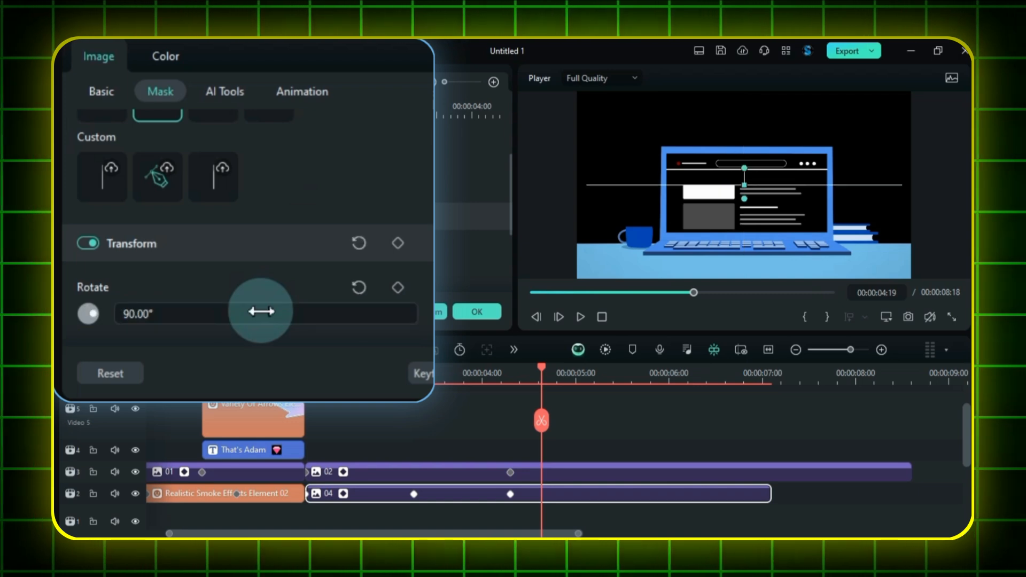
Set image 04's mask position to Y -91 px, invert the mask, and play back the scene.
{"action": "scroll", "coordinate": [283, 291], "scroll_direction": "down", "scroll_amount": 3}
{"action": "left_click_drag", "start_coordinate": [349, 213], "coordinate": [332, 214]}
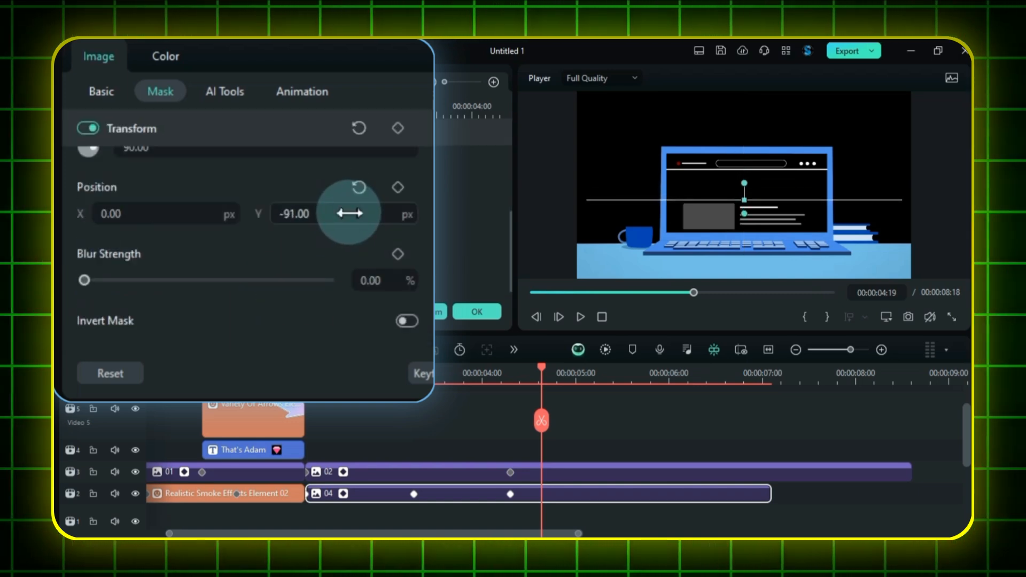
{"action": "left_click", "coordinate": [407, 319]}
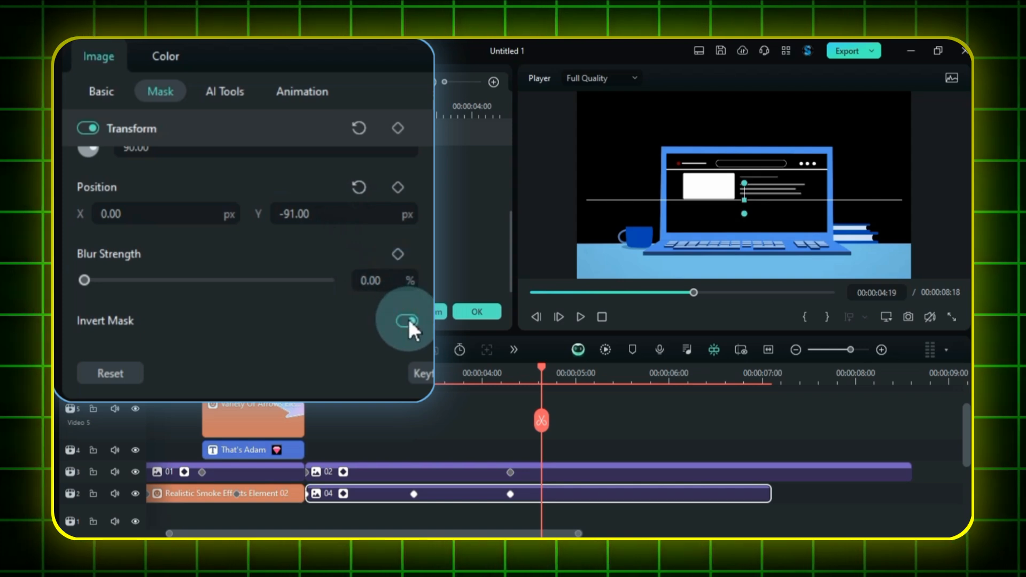
{"action": "left_click", "coordinate": [607, 423]}
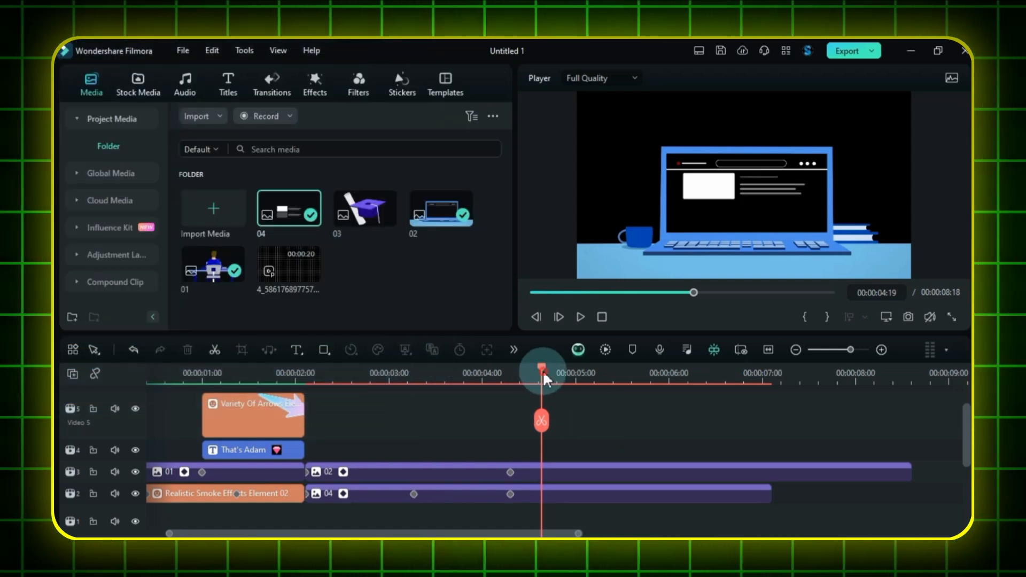
{"action": "left_click_drag", "start_coordinate": [542, 369], "coordinate": [308, 459]}
{"action": "key", "text": "space"}
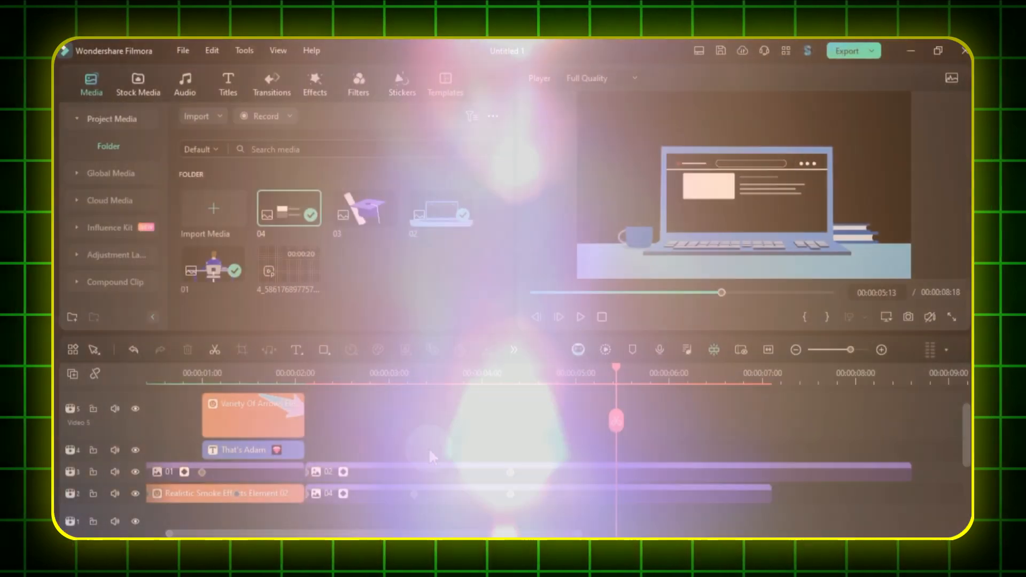
Duplicate the masked image 04 clip onto track 1 and turn off Invert Mask on the copy.
{"action": "scroll", "coordinate": [430, 454], "scroll_direction": "down", "scroll_amount": 1}
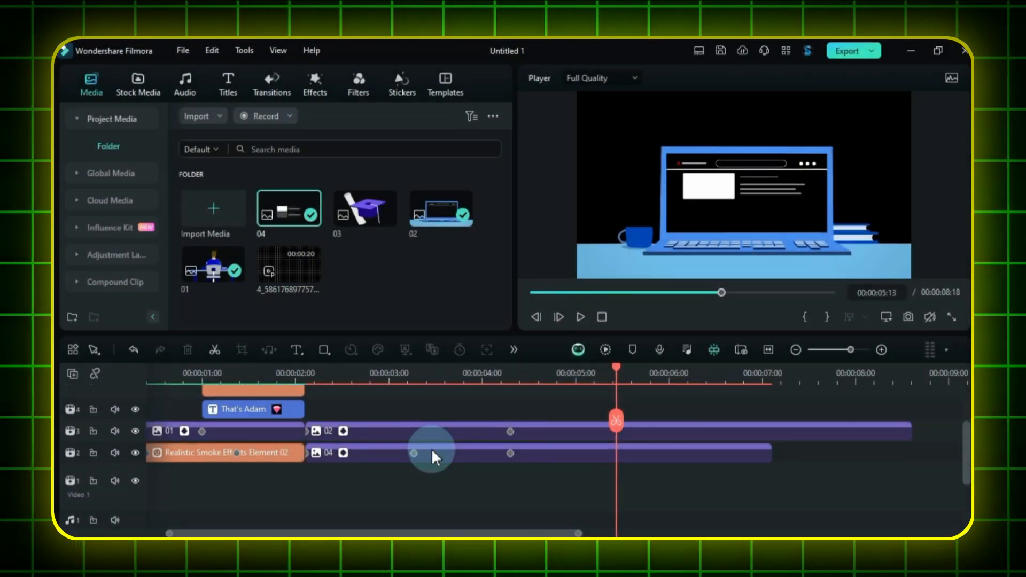
{"action": "left_click", "coordinate": [432, 454]}
{"action": "left_click_drag", "start_coordinate": [429, 453], "coordinate": [460, 497]}
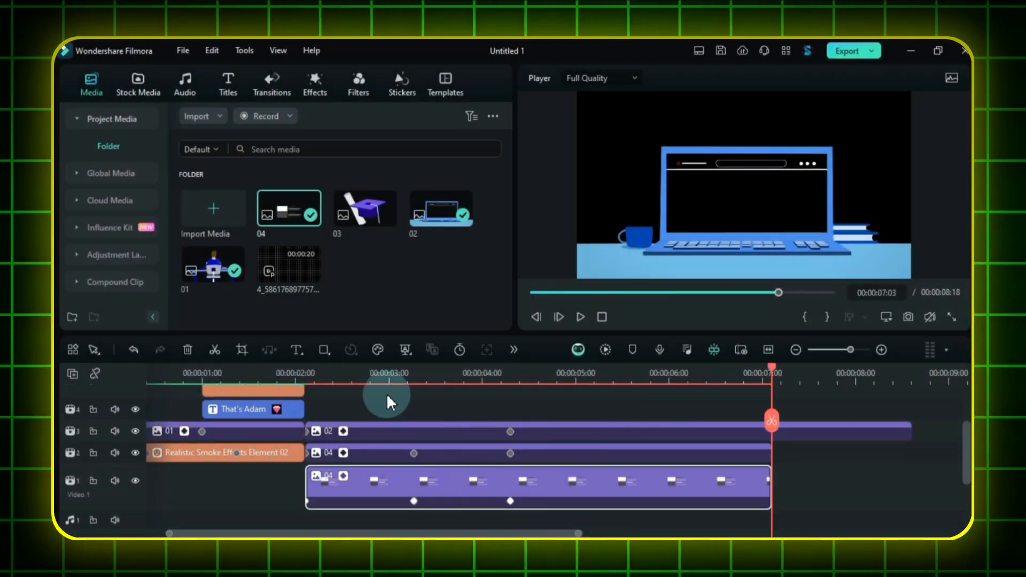
{"action": "left_click", "coordinate": [358, 373]}
{"action": "double_click", "coordinate": [388, 480]}
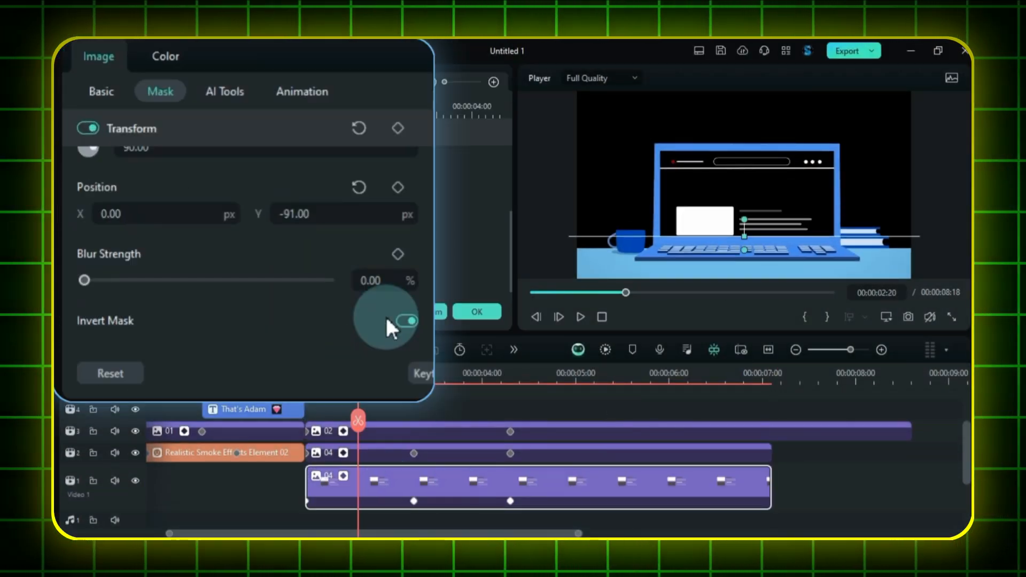
{"action": "left_click", "coordinate": [405, 322]}
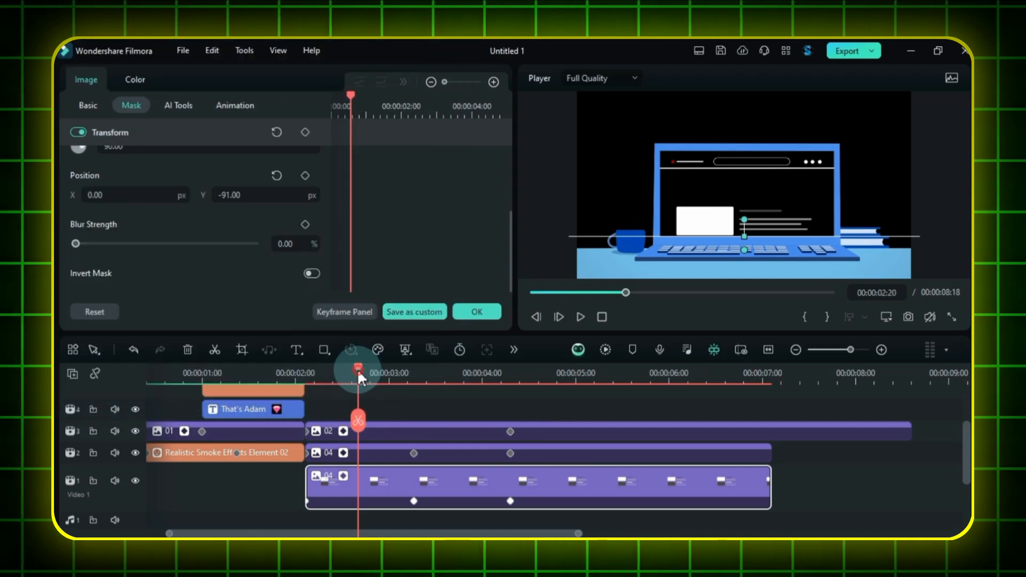
Shift the track 1 copy of image 04 to start at 00:00:02:20 and play back the staggered slide.
{"action": "left_click_drag", "start_coordinate": [358, 369], "coordinate": [358, 369]}
{"action": "left_click_drag", "start_coordinate": [371, 494], "coordinate": [417, 484]}
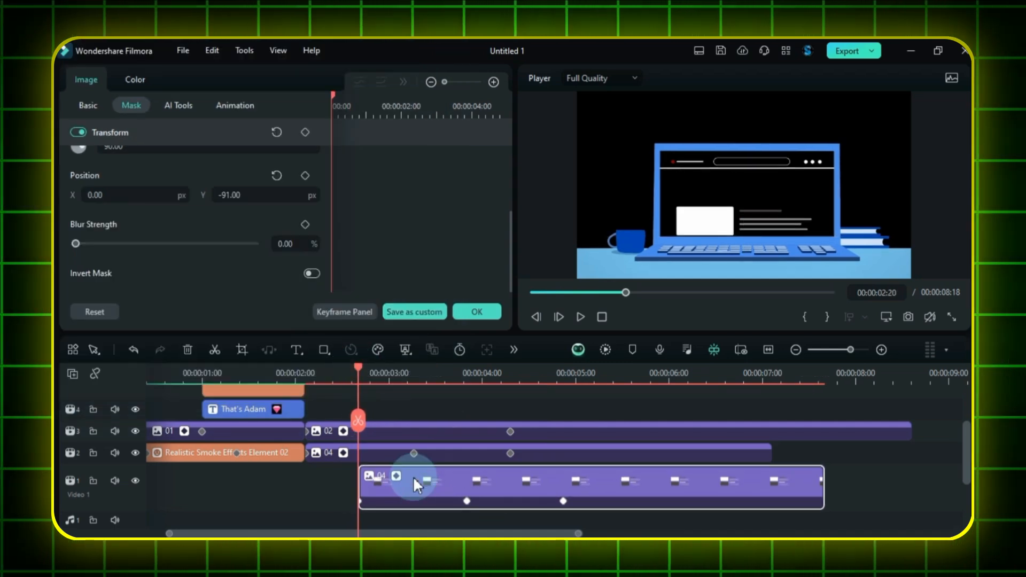
{"action": "left_click_drag", "start_coordinate": [359, 367], "coordinate": [299, 423]}
{"action": "key", "text": "space"}
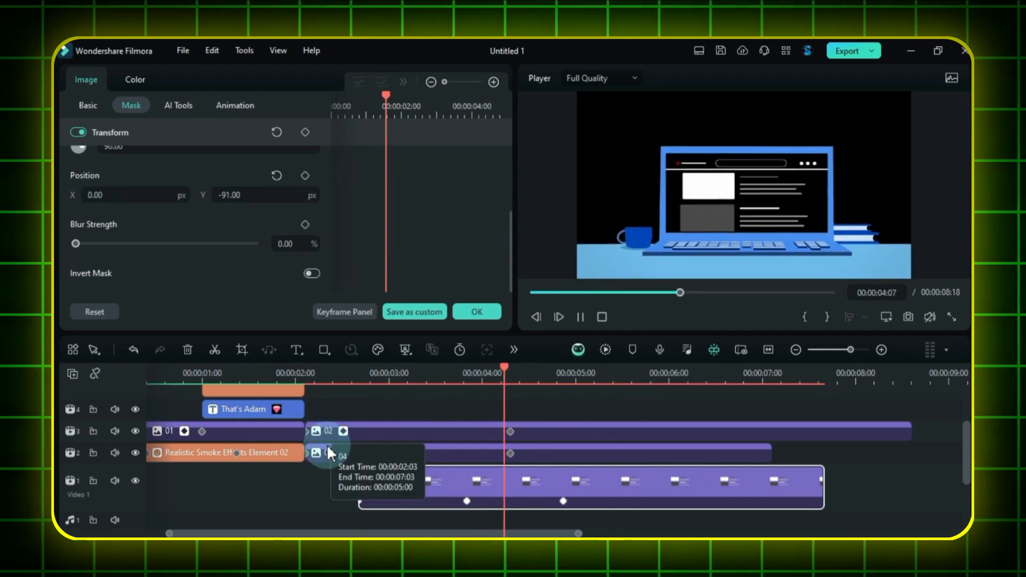
Move the track 1 copy of image 04 to start at about 00:00:02:10 and preview the timing.
{"action": "left_click", "coordinate": [342, 395]}
{"action": "left_click_drag", "start_coordinate": [375, 477], "coordinate": [344, 477]}
{"action": "left_click_drag", "start_coordinate": [327, 378], "coordinate": [304, 380]}
{"action": "key", "text": "space"}
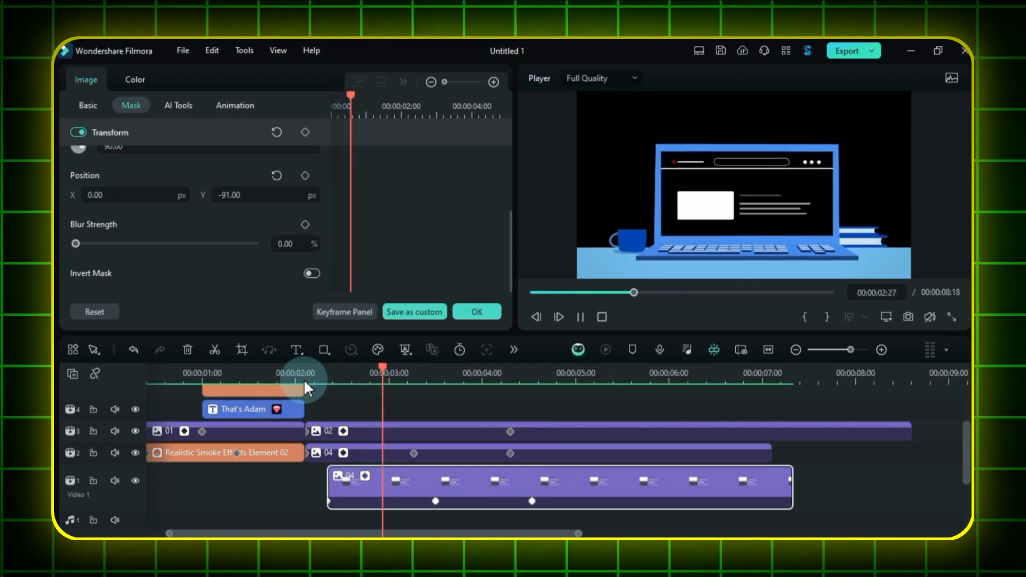
{"action": "key", "text": "space"}
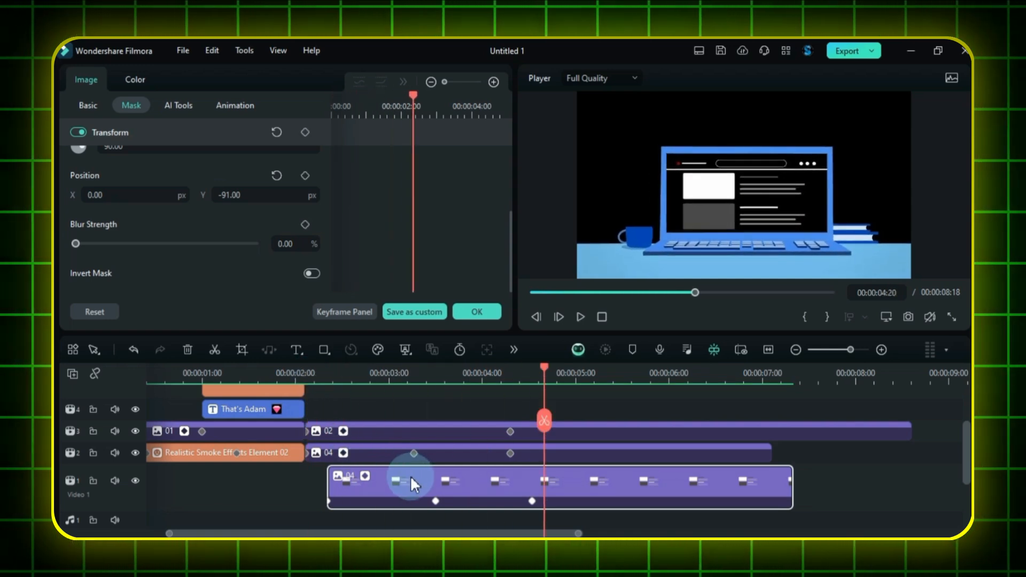
Apply smooth curved easing to all transform keyframes of the image 04 clips, and play back the slide from 00:00:02:00.
{"action": "left_click", "coordinate": [86, 106]}
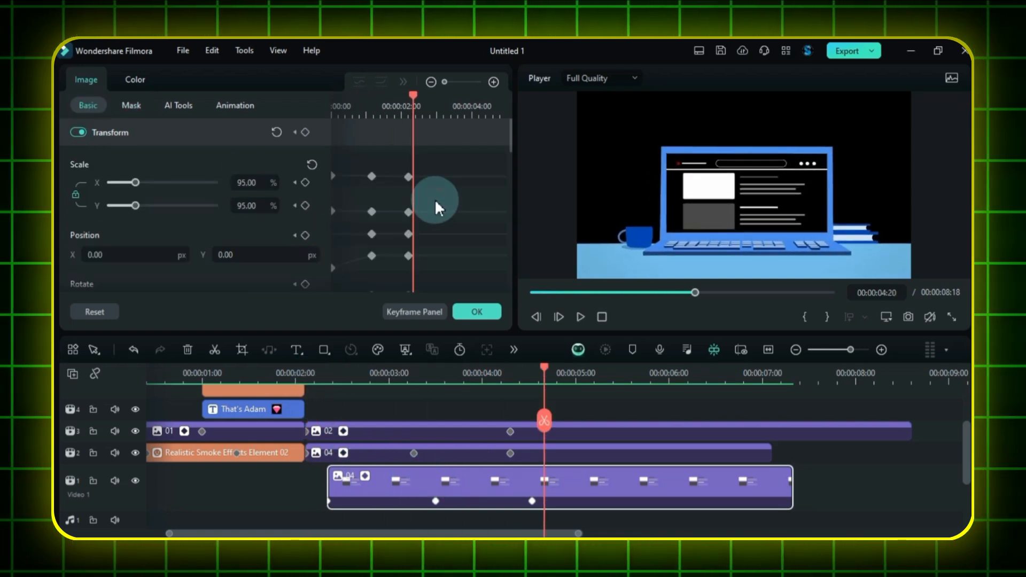
{"action": "left_click", "coordinate": [467, 456]}
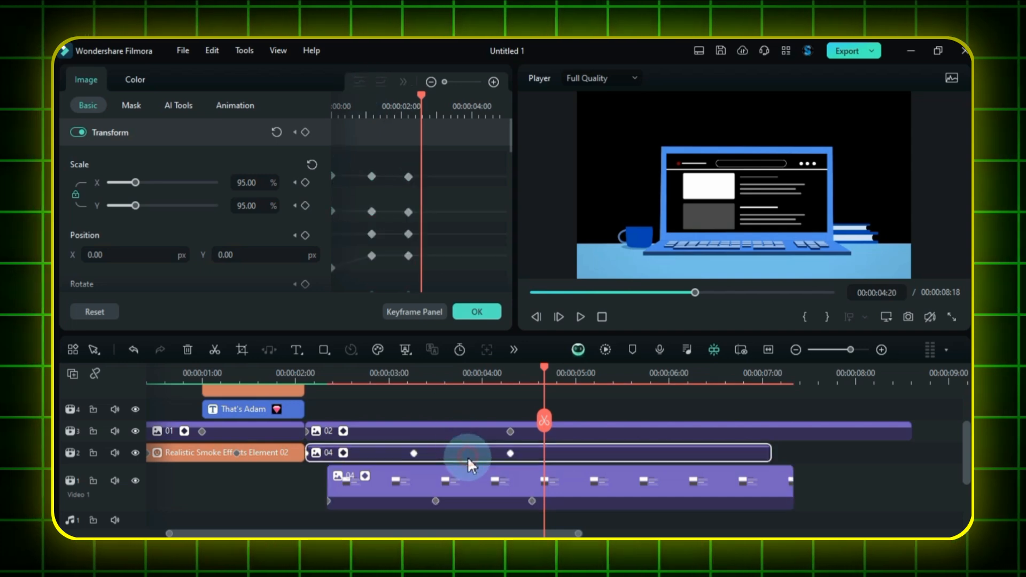
{"action": "key", "text": "ctrl+a"}
{"action": "left_click", "coordinate": [358, 82]}
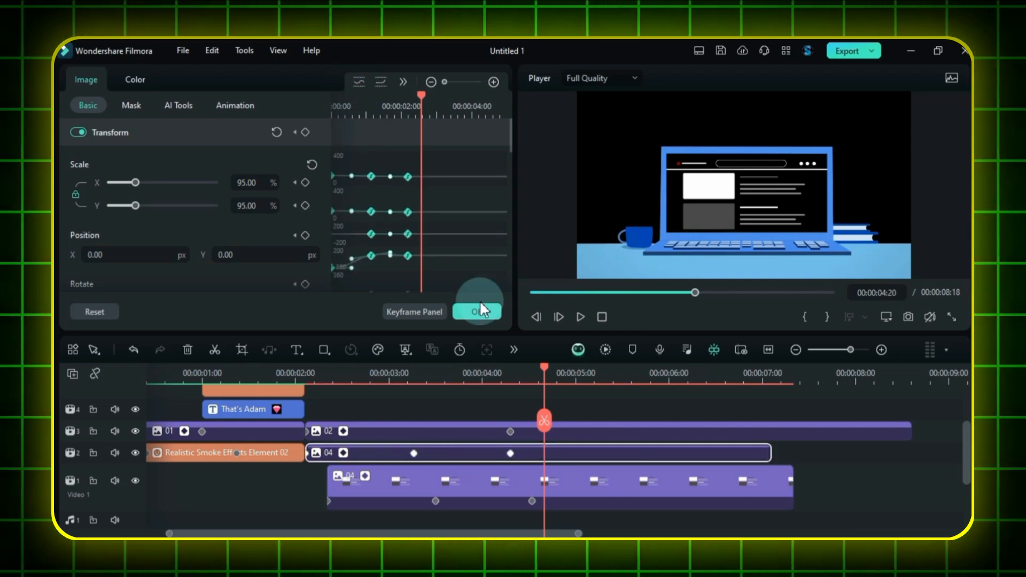
{"action": "left_click_drag", "start_coordinate": [545, 374], "coordinate": [296, 403]}
{"action": "left_click", "coordinate": [373, 410]}
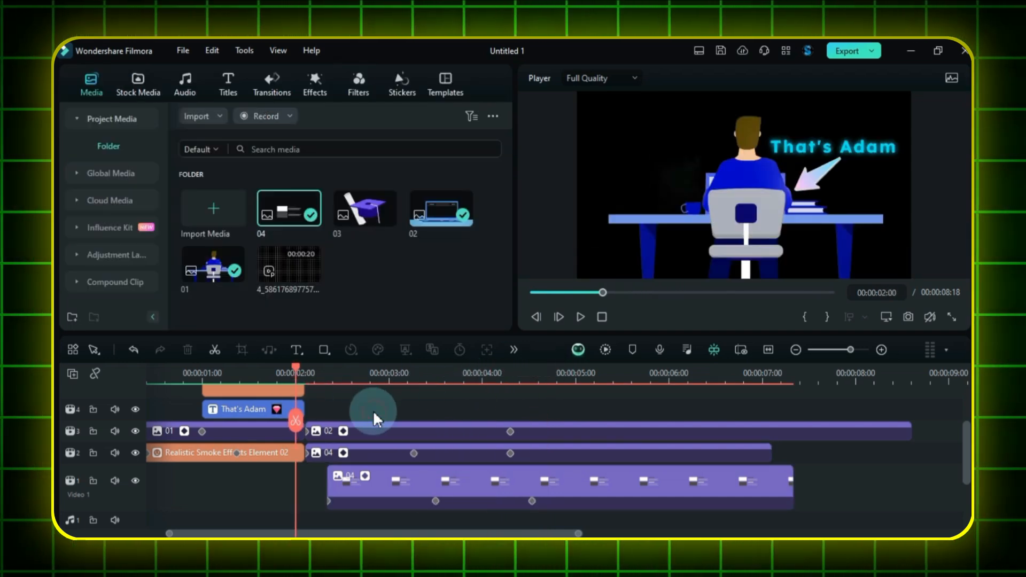
{"action": "key", "text": "space"}
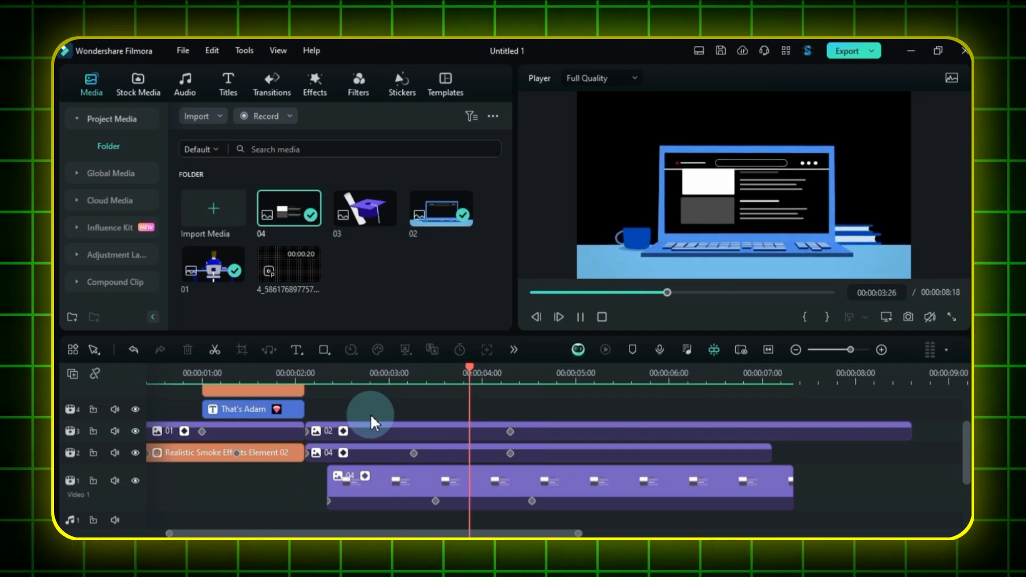
{"action": "key", "text": "space"}
Split both image 04 clips at 00:00:04:22 and delete the parts after the cut.
{"action": "left_click_drag", "start_coordinate": [782, 454], "coordinate": [694, 494]}
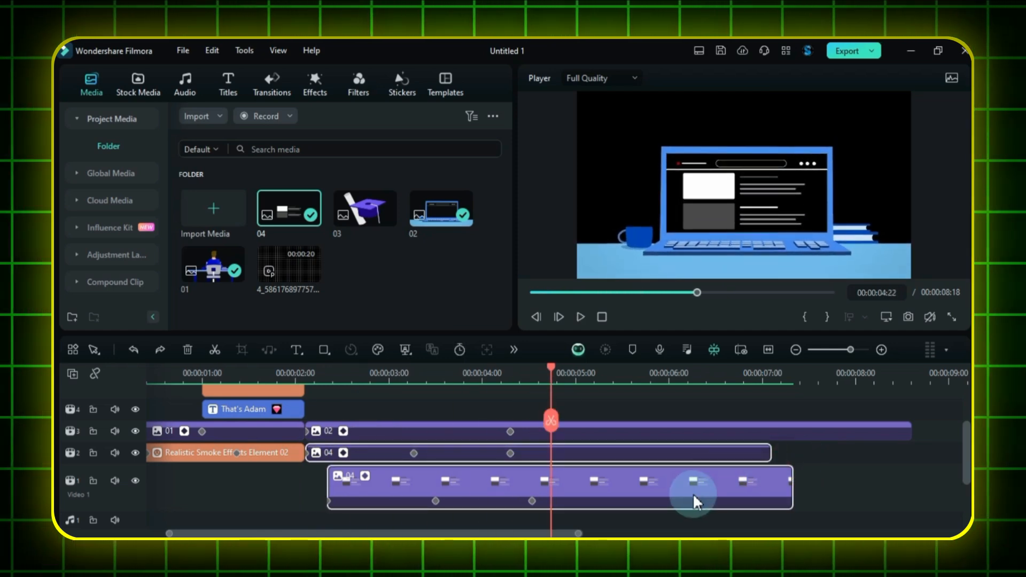
{"action": "key", "text": "ctrl+b"}
{"action": "key", "text": "Delete"}
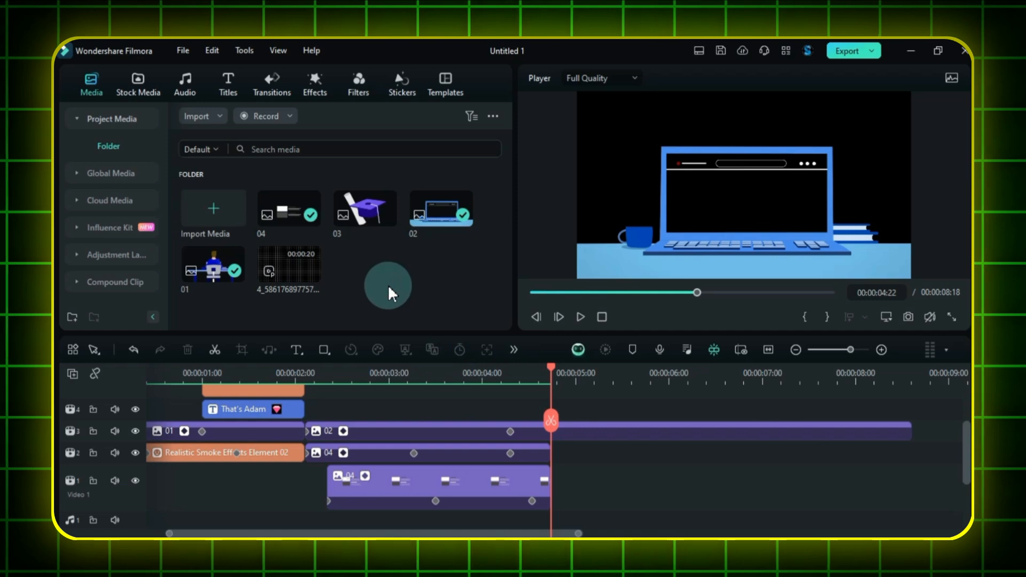
Place a new image 04 clip on track 2 at 00:00:04:22, scaled to 95%, with a transform keyframe at its start.
{"action": "left_click_drag", "start_coordinate": [289, 210], "coordinate": [556, 453]}
{"action": "mouse_move", "coordinate": [558, 409]}
{"action": "left_mouse_down"}
{"action": "mouse_move", "coordinate": [533, 384]}
{"action": "mouse_move", "coordinate": [522, 389]}
{"action": "mouse_move", "coordinate": [564, 411]}
{"action": "left_mouse_up"}
{"action": "double_click", "coordinate": [594, 453]}
{"action": "left_click", "coordinate": [305, 132]}
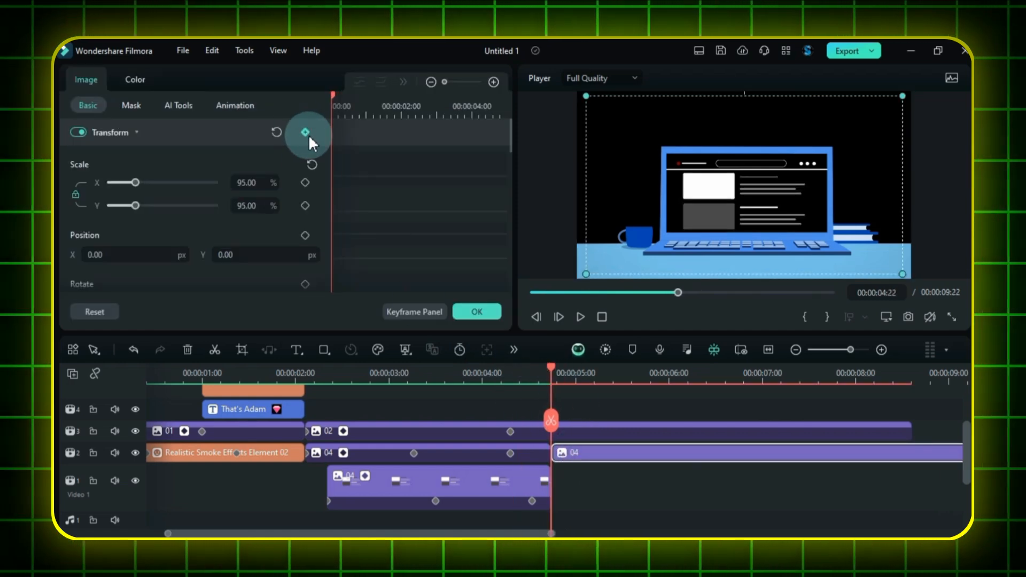
Set the new image 04 clip's position to Y 444 px at 00:00:05:10 and play back the upward exit.
{"action": "key", "text": "space"}
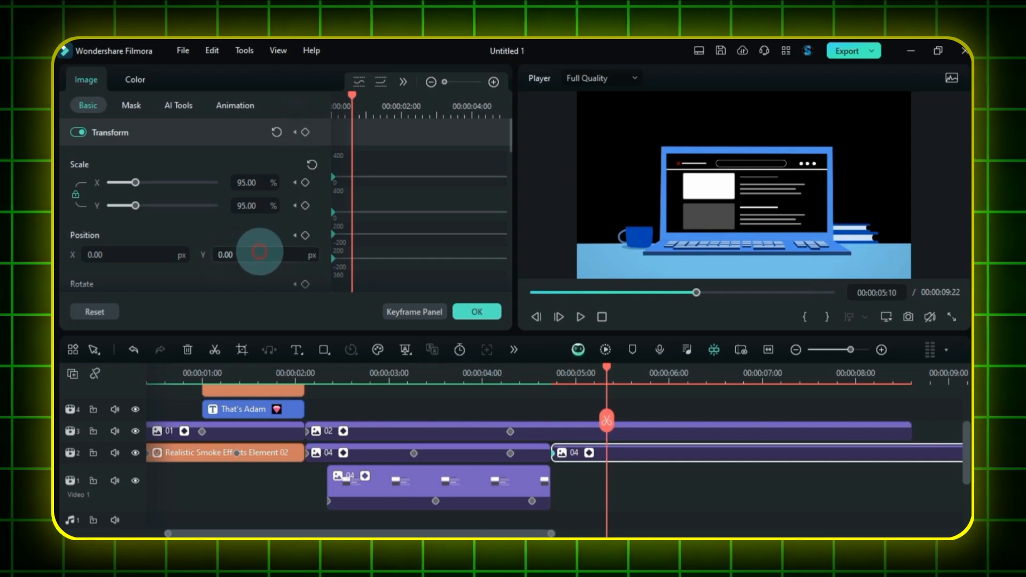
{"action": "left_click_drag", "start_coordinate": [256, 252], "coordinate": [259, 251]}
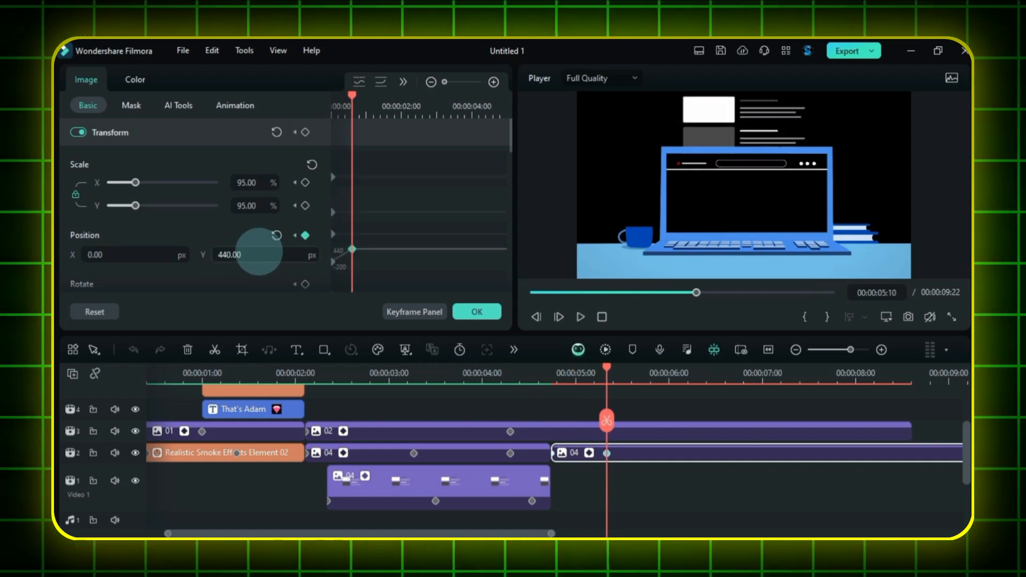
{"action": "left_click_drag", "start_coordinate": [606, 367], "coordinate": [532, 413]}
{"action": "key", "text": "space"}
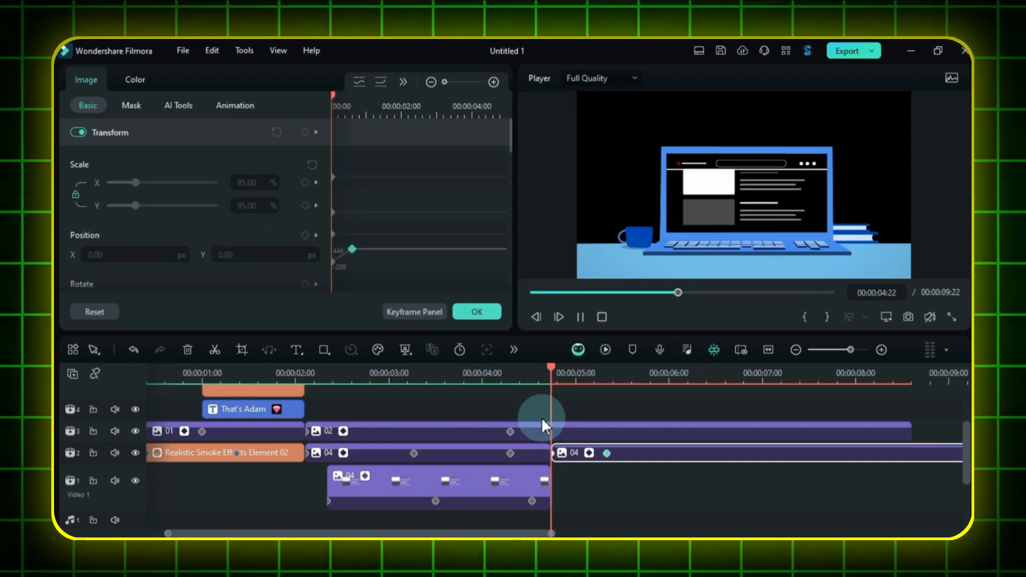
Slow the exit by moving the position keyframe to 00:00:05:17, and preview the motion.
{"action": "left_click_drag", "start_coordinate": [610, 454], "coordinate": [630, 455]}
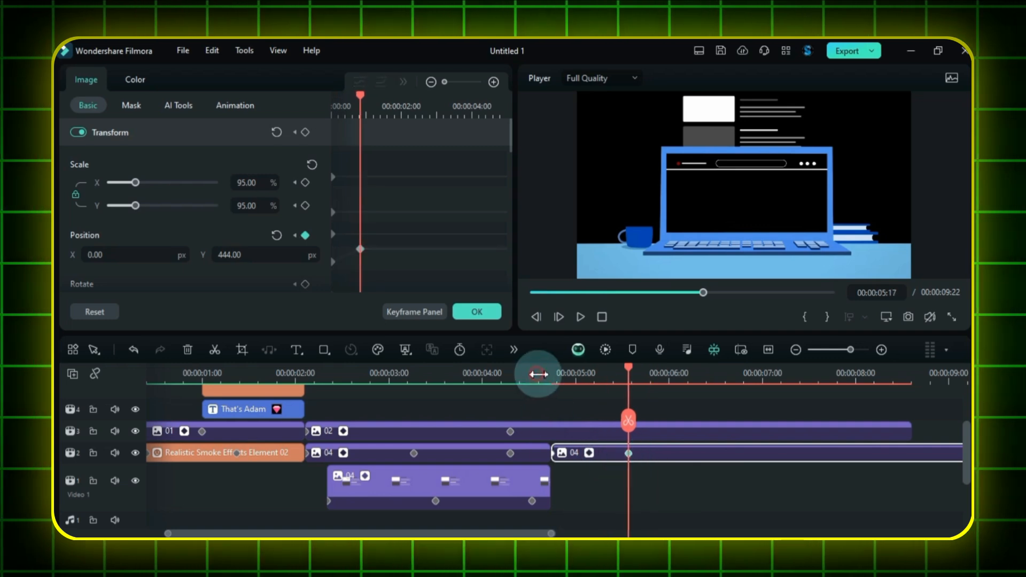
{"action": "left_click", "coordinate": [539, 371]}
{"action": "key", "text": "space"}
{"action": "left_click", "coordinate": [683, 381]}
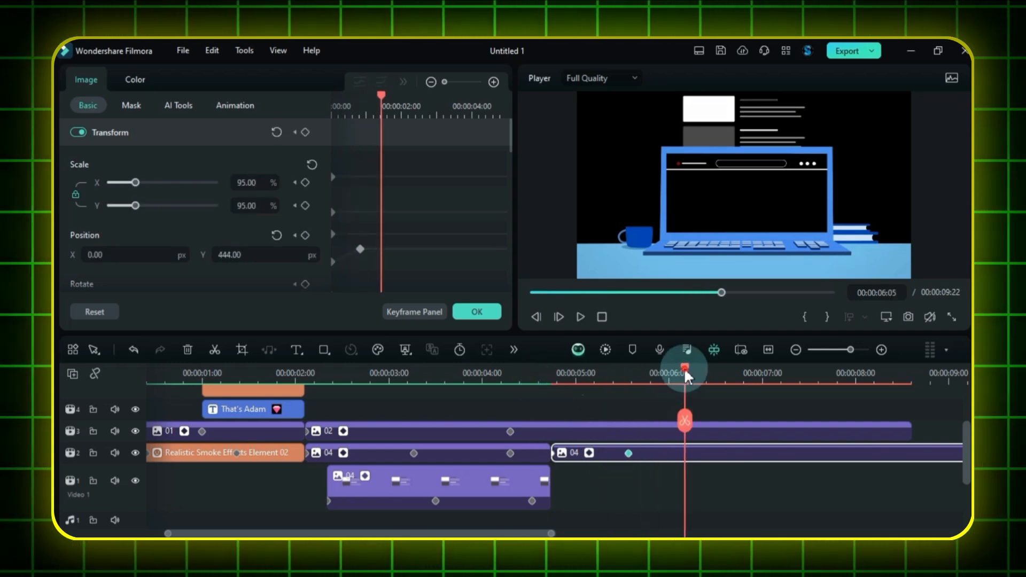
Add a linear mask to the new image 04 clip with the playhead at its start, 00:00:04:22.
{"action": "left_click_drag", "start_coordinate": [634, 420], "coordinate": [628, 418]}
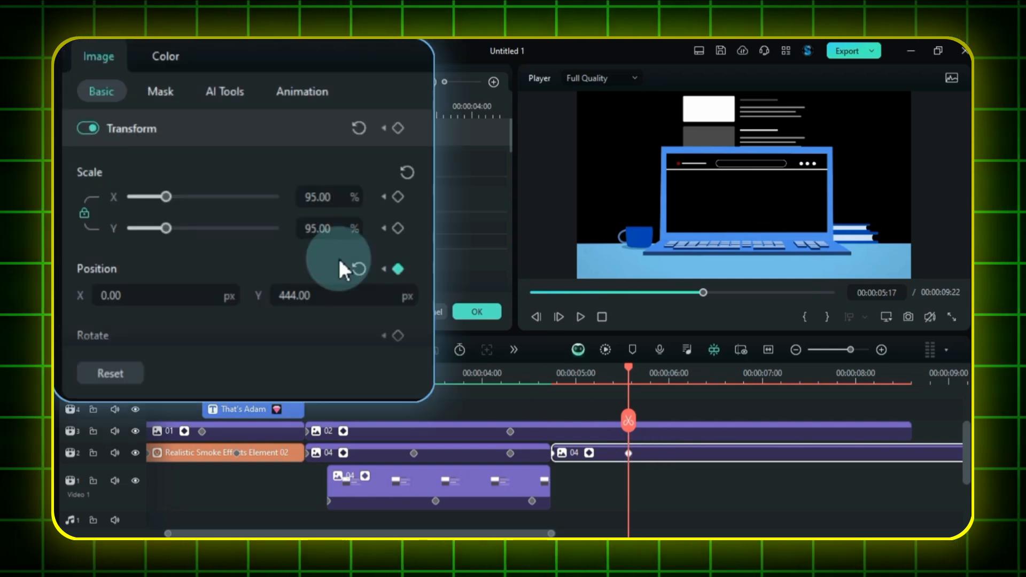
{"action": "left_click", "coordinate": [153, 94]}
{"action": "left_click_drag", "start_coordinate": [615, 374], "coordinate": [541, 391]}
{"action": "double_click", "coordinate": [574, 457]}
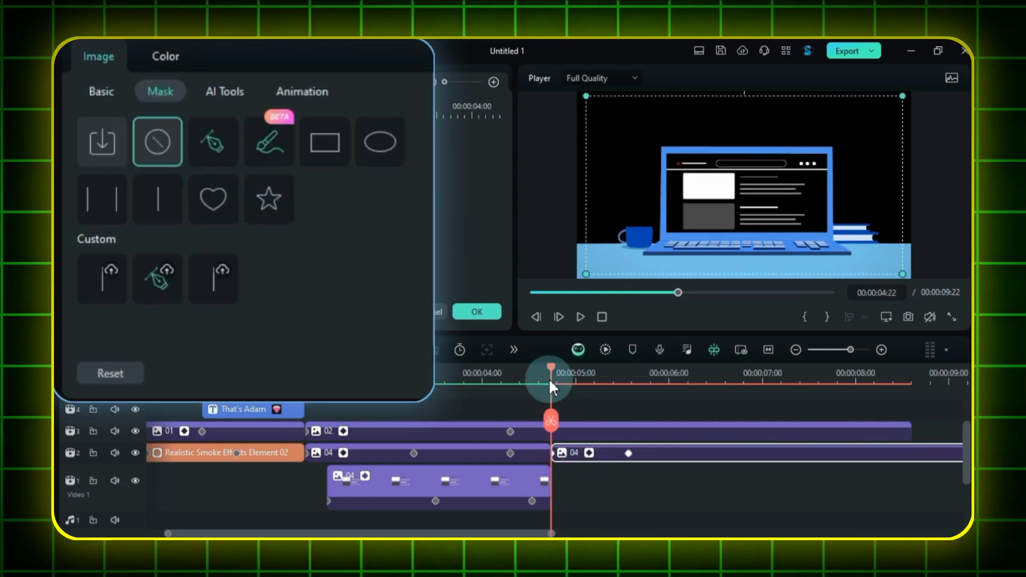
{"action": "left_click", "coordinate": [152, 200]}
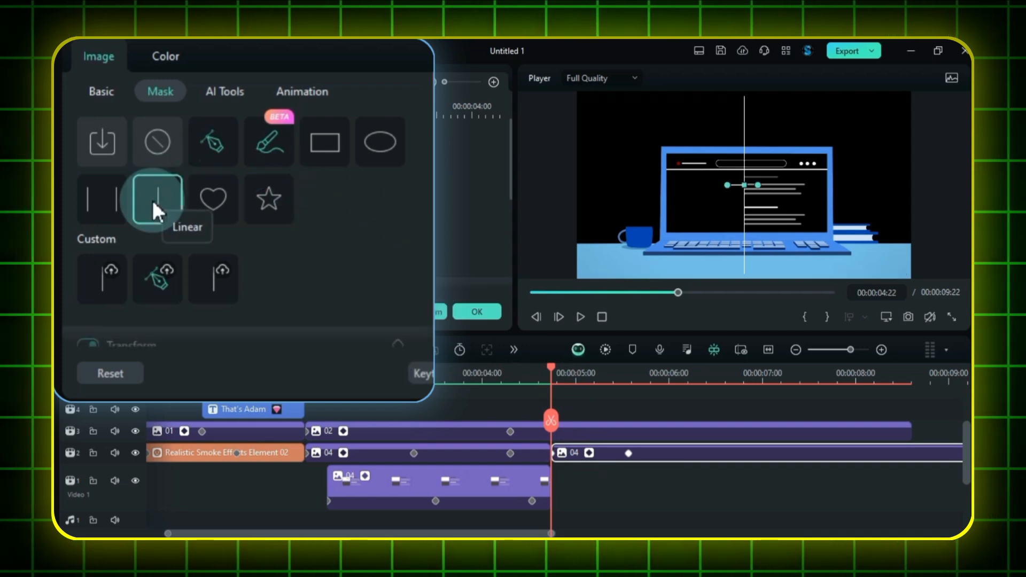
Rotate the new clip's mask to 90°, set its position to Y 196 px, and add a mask transform keyframe.
{"action": "scroll", "coordinate": [305, 246], "scroll_direction": "down", "scroll_amount": 4}
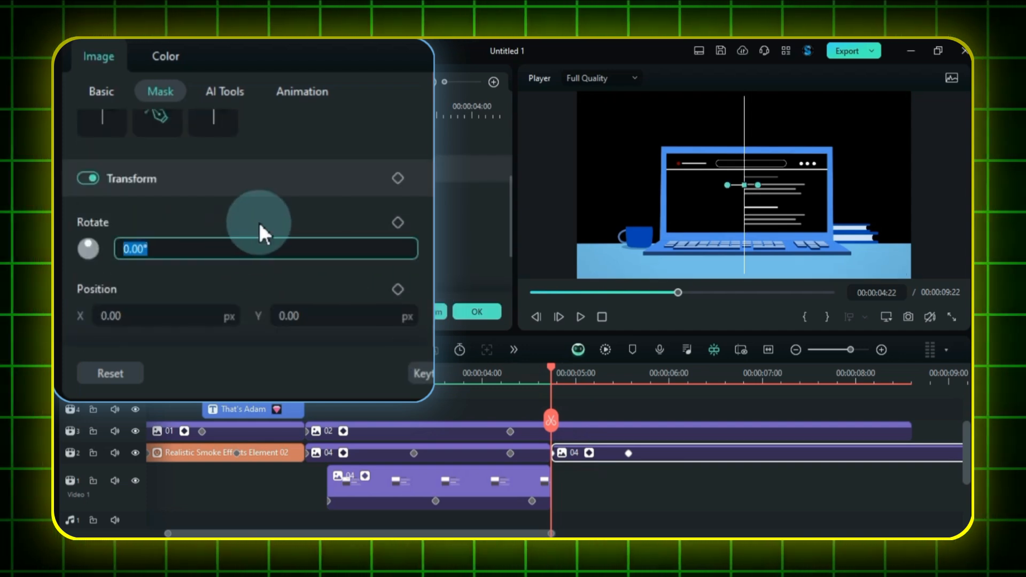
{"action": "type", "text": "90"}
{"action": "left_click", "coordinate": [265, 220]}
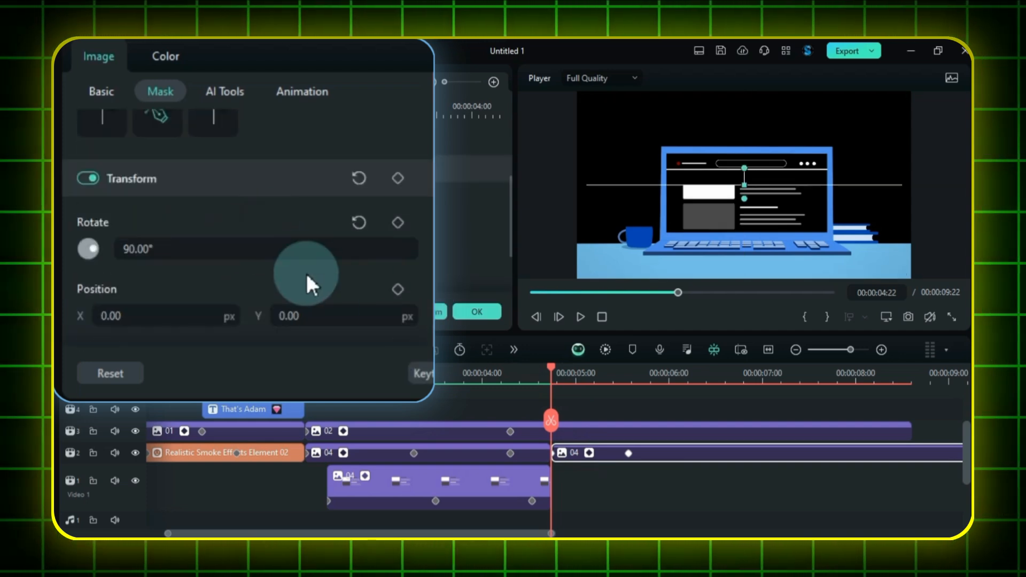
{"action": "left_click_drag", "start_coordinate": [337, 315], "coordinate": [335, 317]}
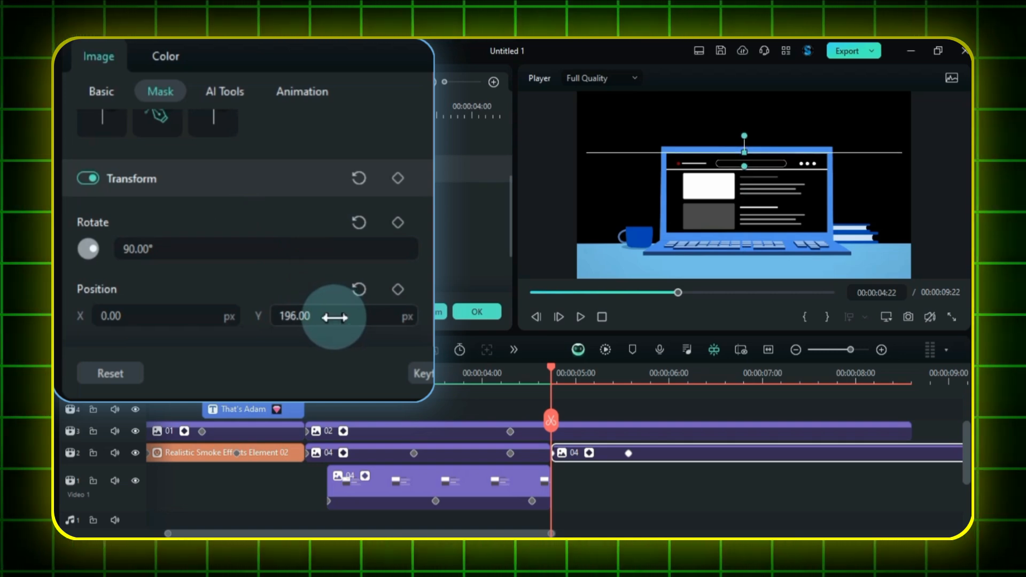
{"action": "left_click", "coordinate": [399, 178]}
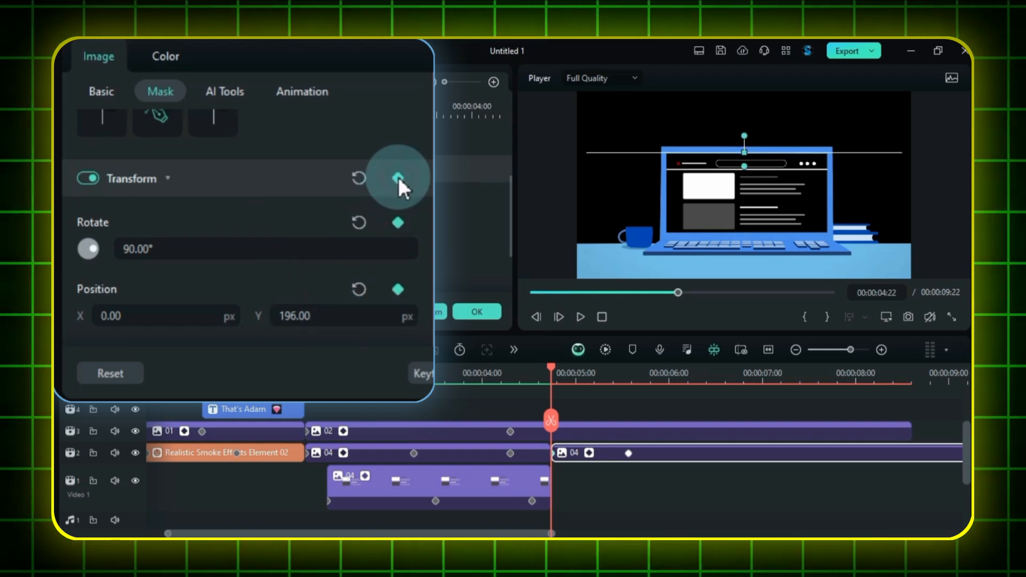
Add a mask transform keyframe at 00:00:05:17 with a lowered Y position on the exiting image 04 clip, and preview the motion.
{"action": "left_click", "coordinate": [550, 372]}
{"action": "left_click_drag", "start_coordinate": [550, 372], "coordinate": [630, 387]}
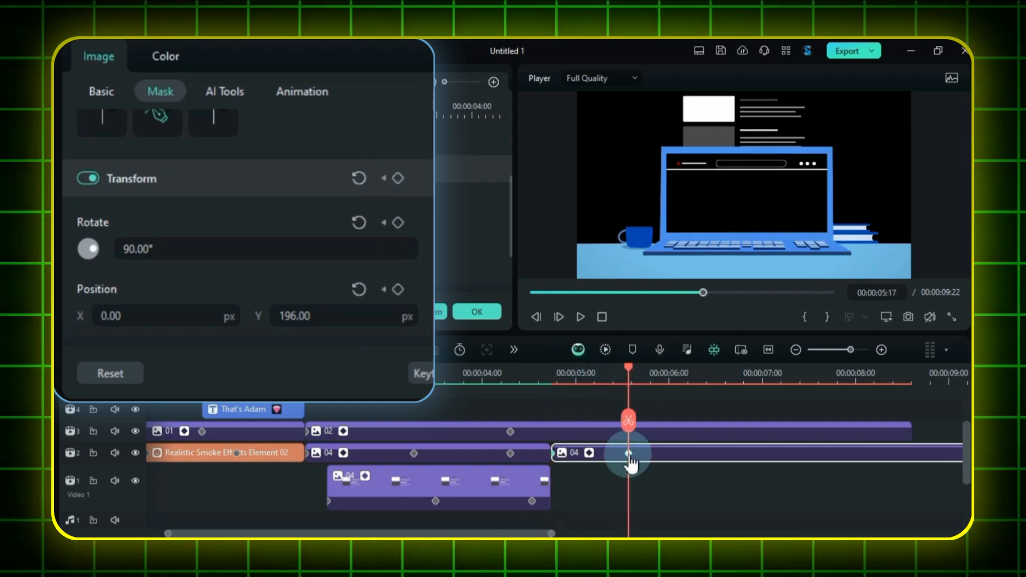
{"action": "left_click", "coordinate": [397, 178]}
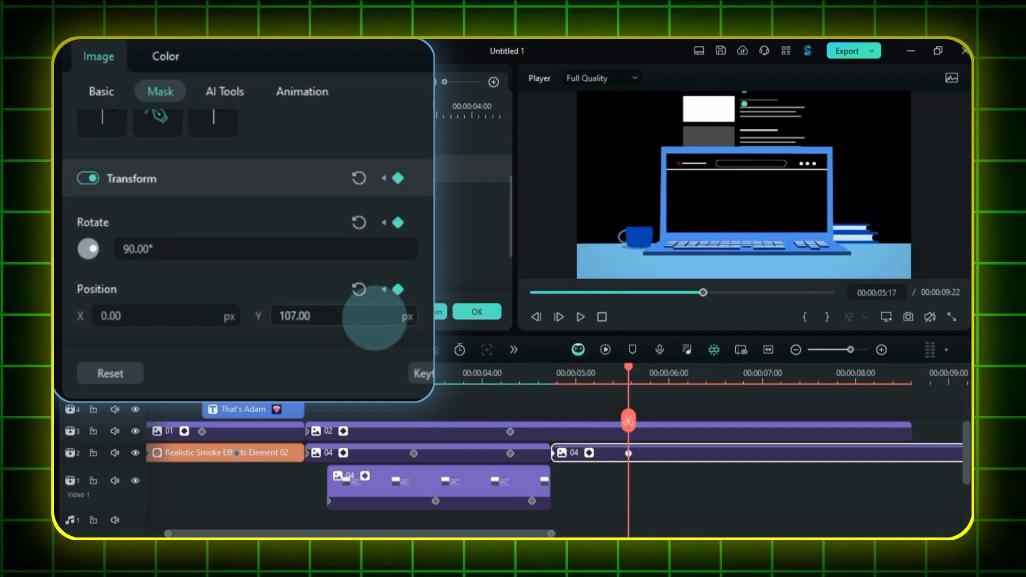
{"action": "left_click_drag", "start_coordinate": [374, 318], "coordinate": [367, 314]}
{"action": "left_click", "coordinate": [552, 379]}
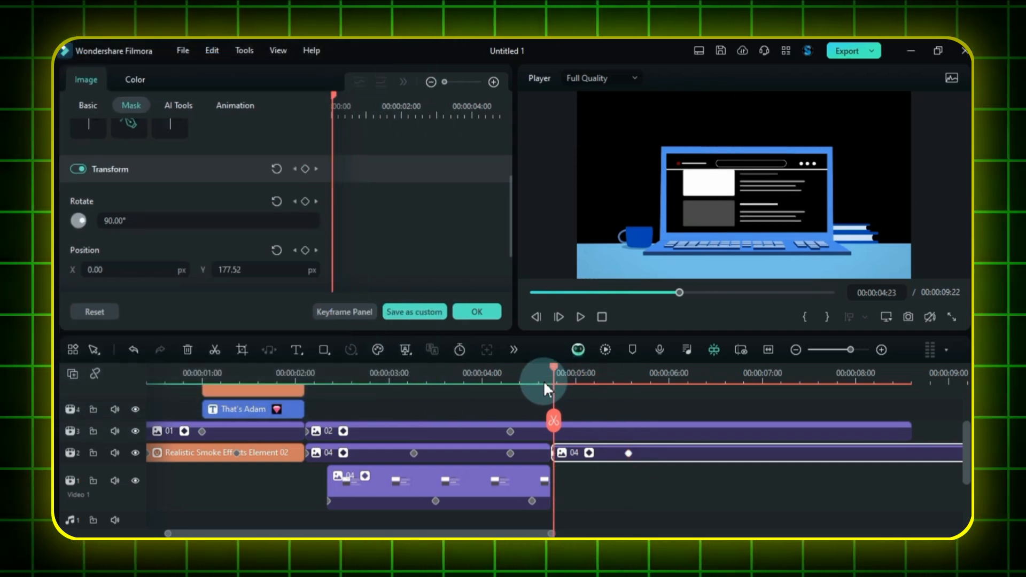
{"action": "key", "text": "space"}
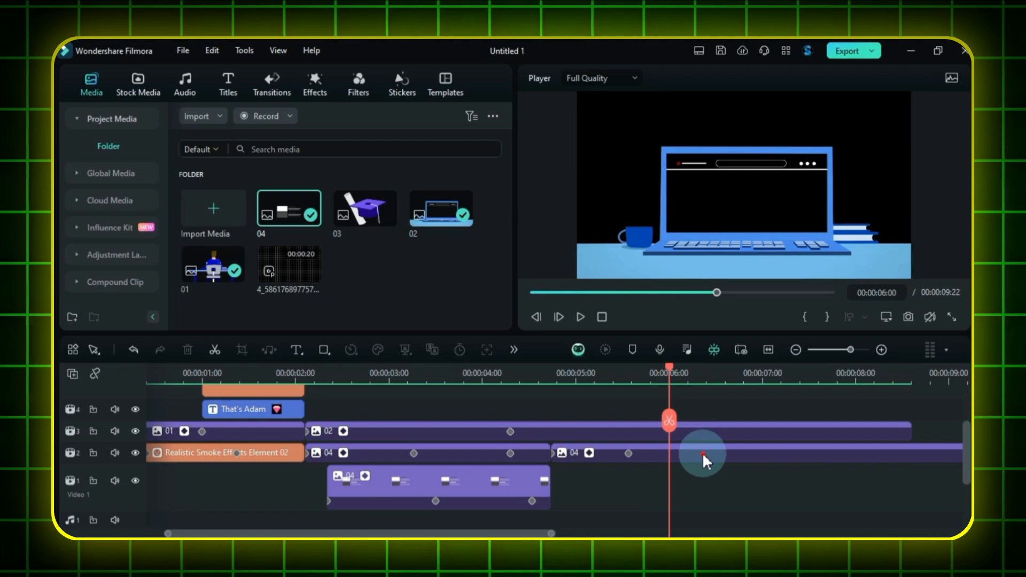
Split the second image 04 clip at 00:00:06:00 and delete the part after the cut.
{"action": "left_click", "coordinate": [702, 452]}
{"action": "key", "text": "ctrl+b"}
{"action": "key", "text": "Delete"}
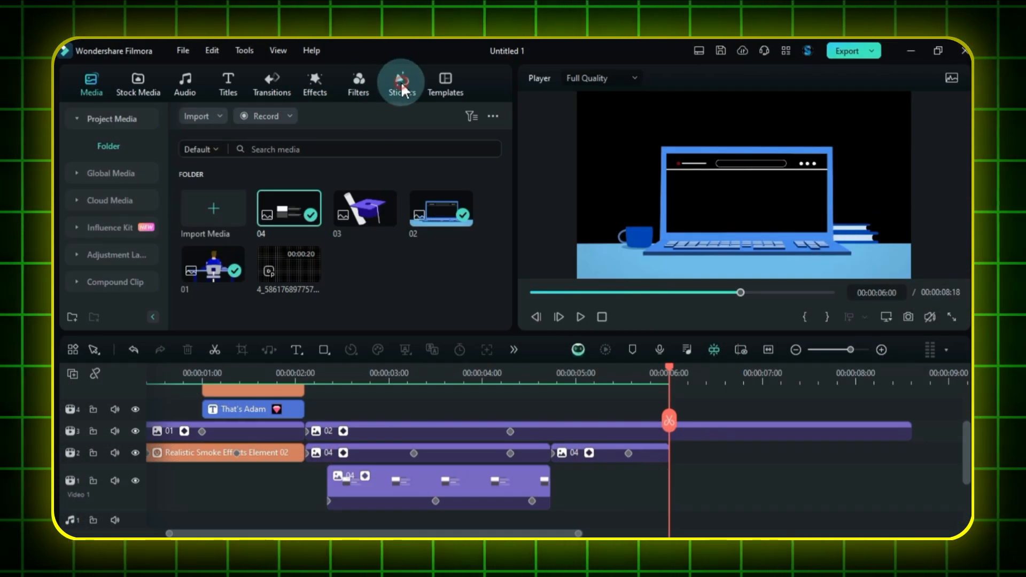
Search the stickers for "money" and place the gold dollar coin on track 1 starting at 00:00:05:17.
{"action": "left_click", "coordinate": [401, 82]}
{"action": "left_click", "coordinate": [378, 116]}
{"action": "type", "text": "mon"}
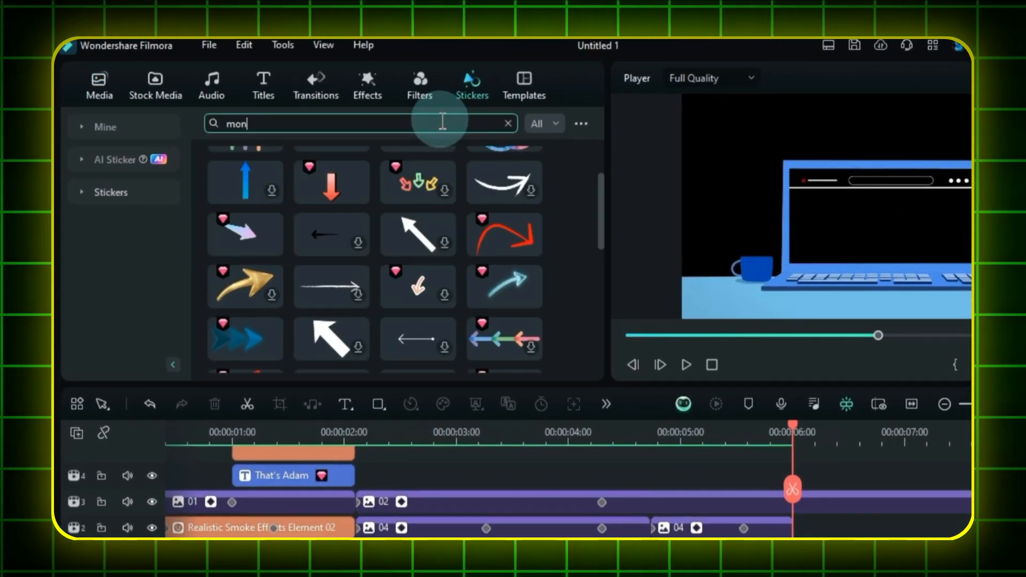
{"action": "type", "text": "ey"}
{"action": "key", "text": "Return"}
{"action": "scroll", "coordinate": [514, 262], "scroll_direction": "down", "scroll_amount": 5}
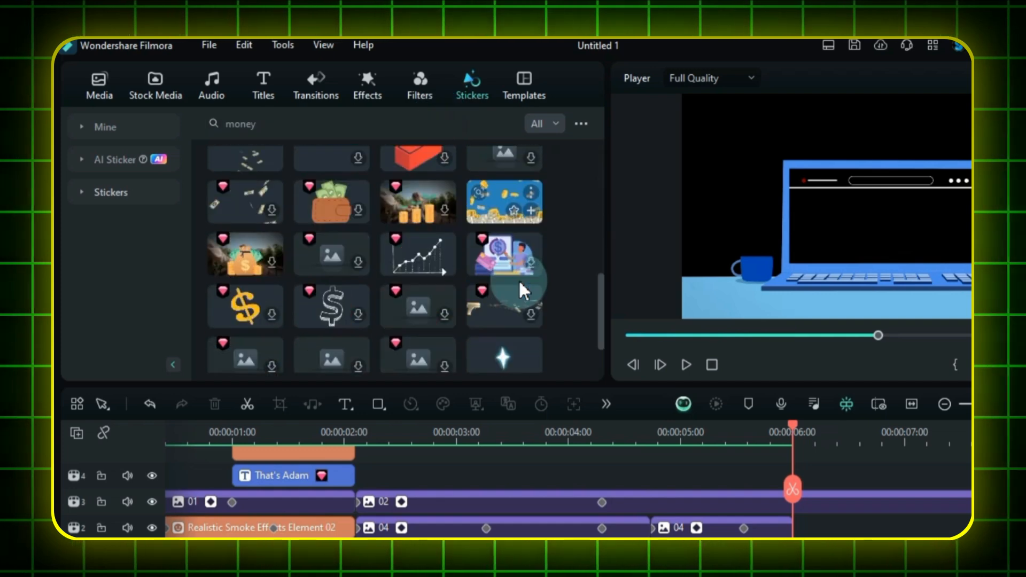
{"action": "scroll", "coordinate": [518, 279], "scroll_direction": "up", "scroll_amount": 3}
{"action": "left_click", "coordinate": [347, 196]}
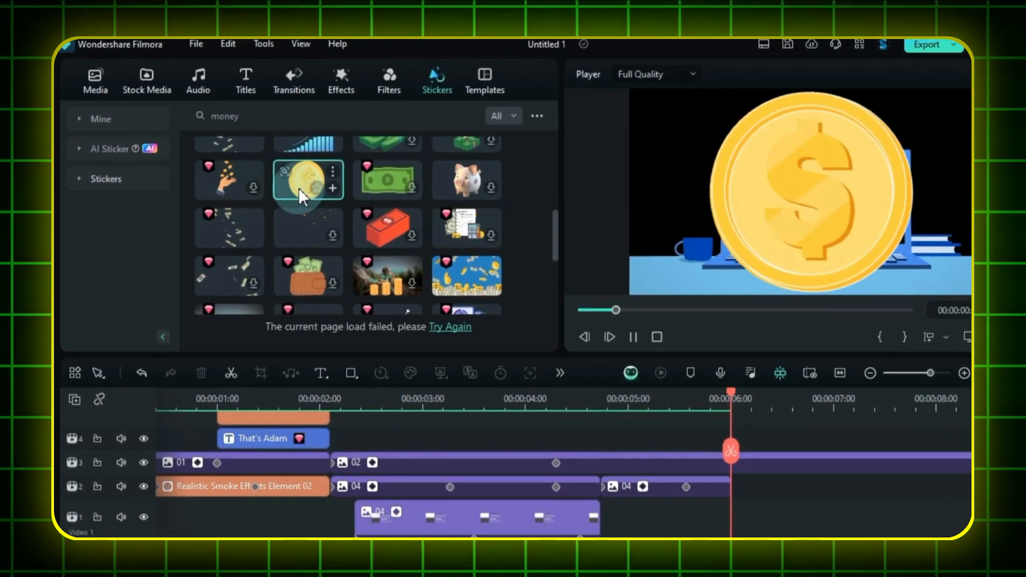
{"action": "left_click_drag", "start_coordinate": [299, 188], "coordinate": [678, 488]}
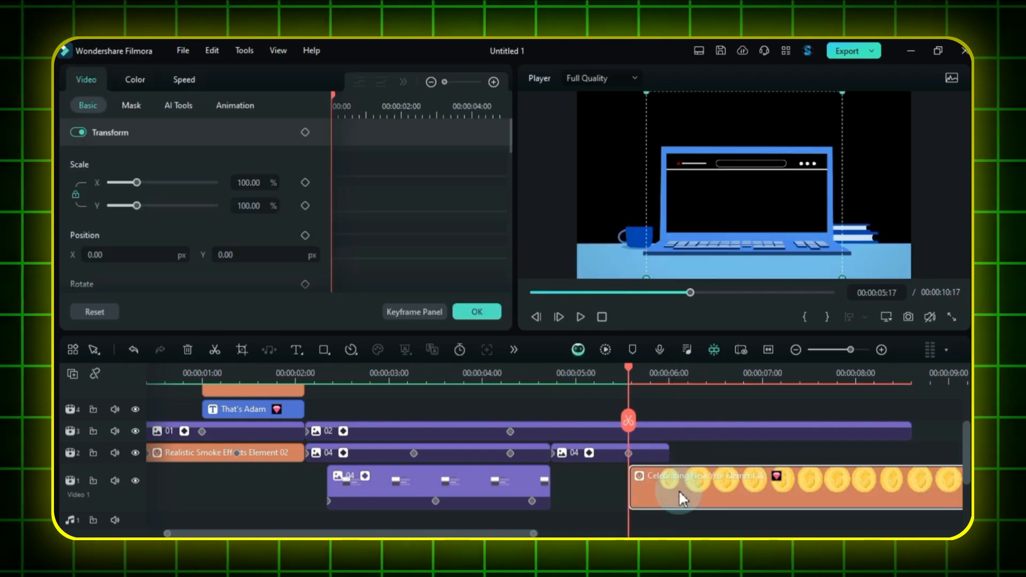
Scale the coin to 22%, set its Y position to -92 px, and shift its clip to start at about 00:00:05:09.
{"action": "left_click_drag", "start_coordinate": [629, 367], "coordinate": [675, 369]}
{"action": "left_click_drag", "start_coordinate": [256, 185], "coordinate": [256, 185]}
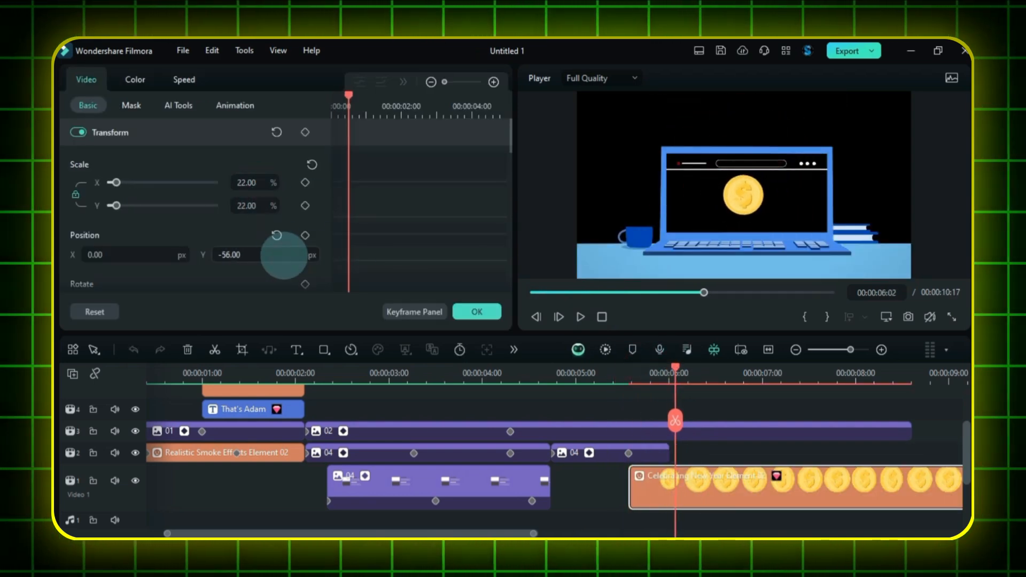
{"action": "left_click_drag", "start_coordinate": [676, 367], "coordinate": [624, 396]}
{"action": "left_click_drag", "start_coordinate": [703, 494], "coordinate": [677, 498]}
{"action": "left_click_drag", "start_coordinate": [626, 382], "coordinate": [604, 395]}
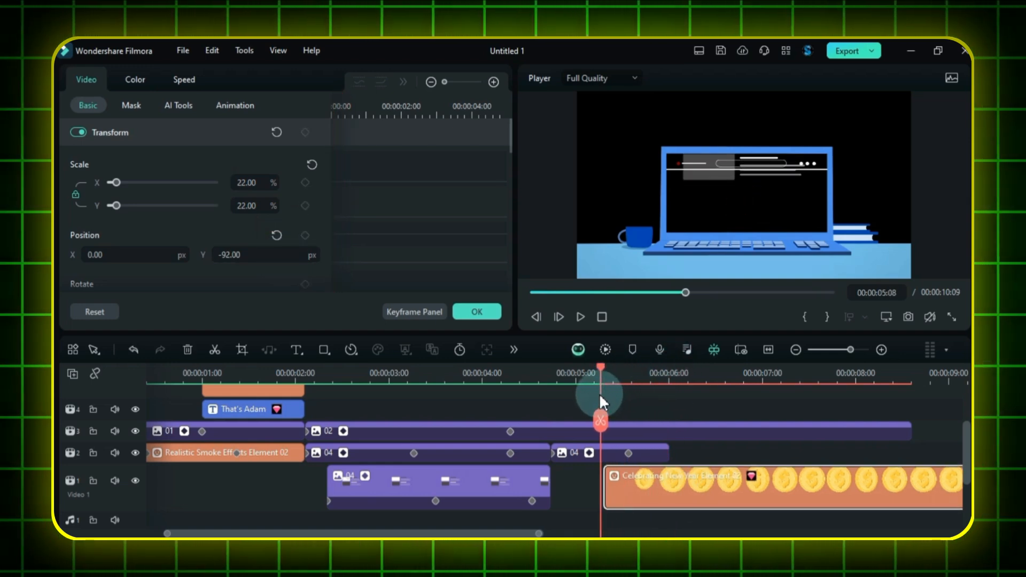
Keyframe the coin rising from about Y -356 px at its clip start to Y -104 px at 00:00:06:05, and play it back.
{"action": "left_click", "coordinate": [305, 132]}
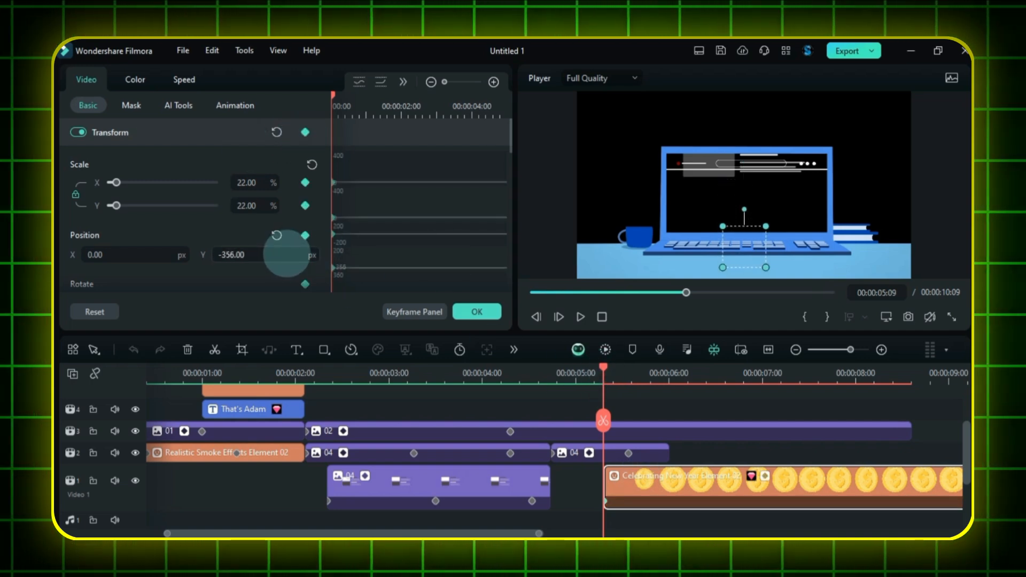
{"action": "left_click_drag", "start_coordinate": [604, 374], "coordinate": [684, 377]}
{"action": "left_click_drag", "start_coordinate": [271, 255], "coordinate": [273, 255]}
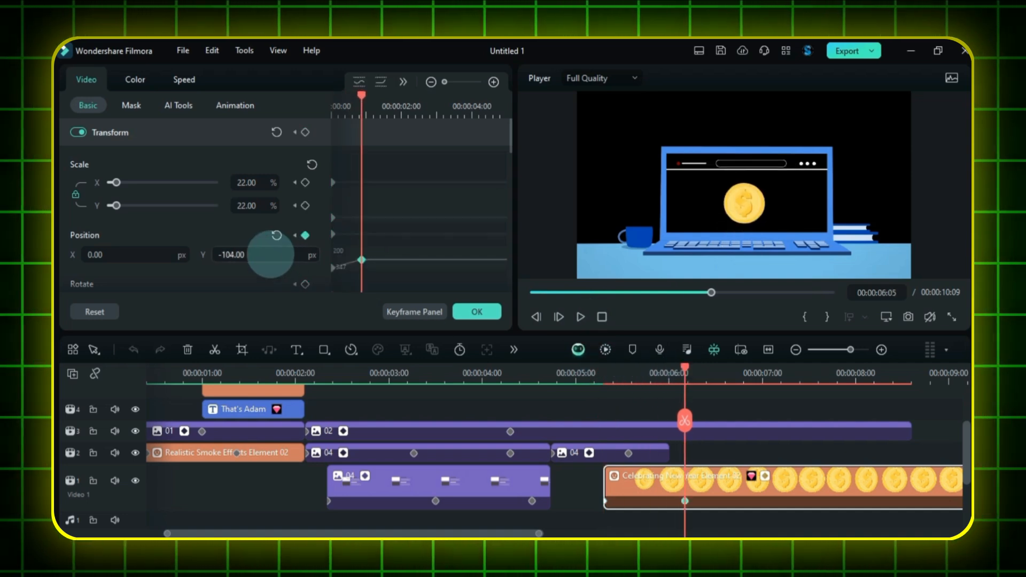
{"action": "left_click_drag", "start_coordinate": [684, 370], "coordinate": [592, 396]}
{"action": "key", "text": "space"}
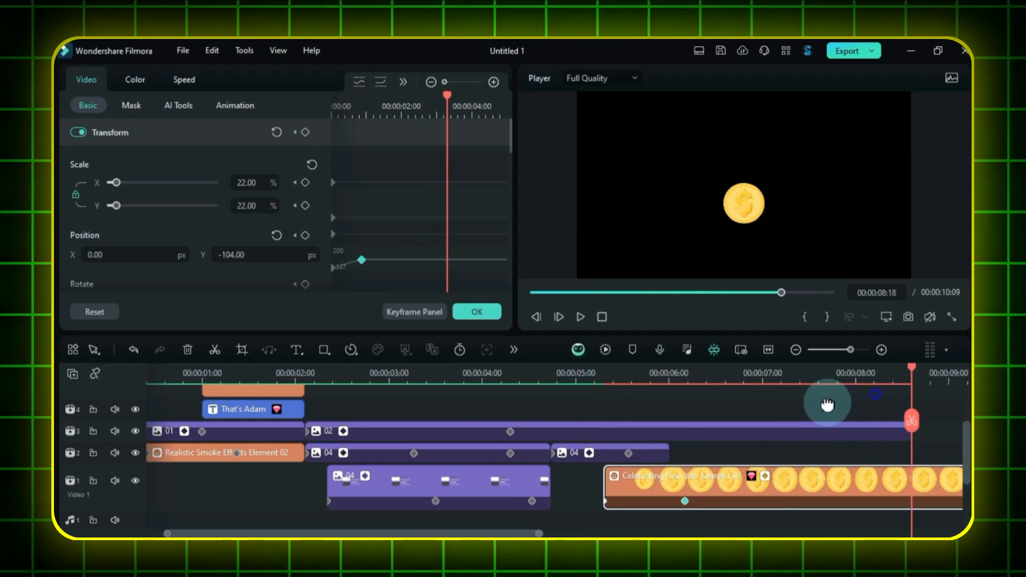
{"action": "key", "text": "space"}
Trim the coin clip to end with image 02 at 00:00:08:18, fit the timeline to view, and replay it.
{"action": "left_click", "coordinate": [691, 500]}
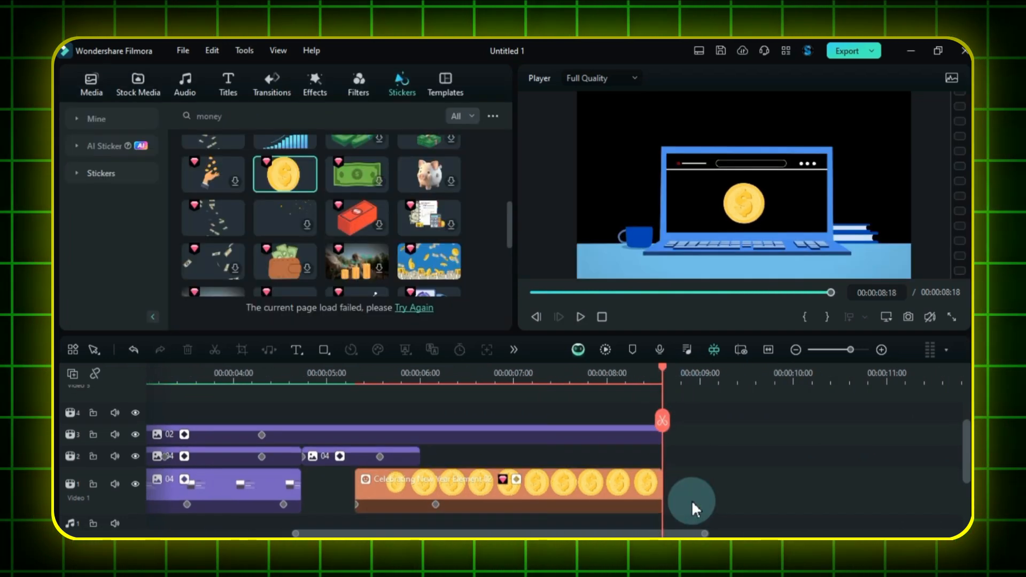
{"action": "left_click", "coordinate": [768, 349]}
{"action": "left_click_drag", "start_coordinate": [937, 370], "coordinate": [591, 426]}
{"action": "key", "text": "space"}
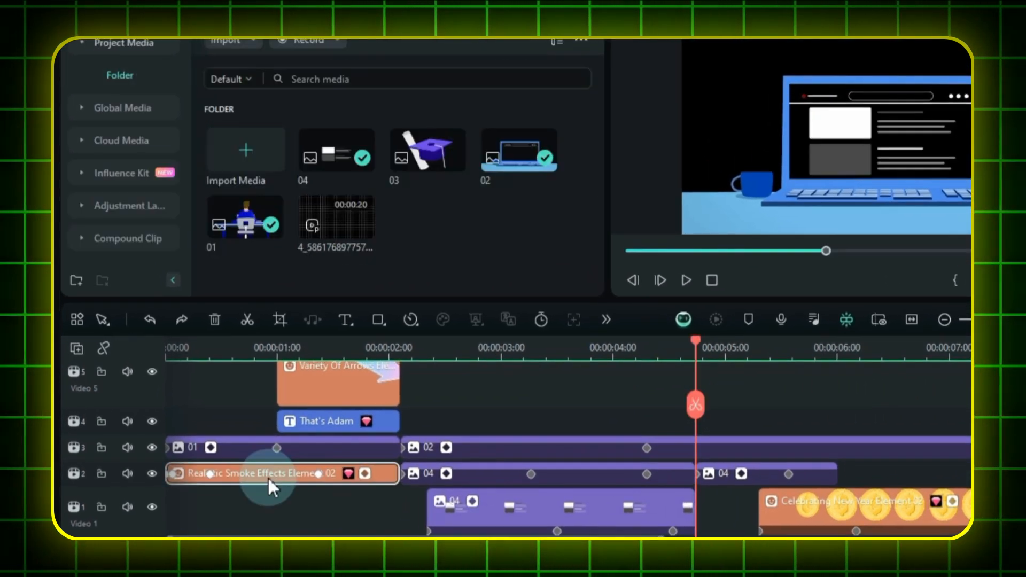
Duplicate the Realistic Smoke Effects Element 02 clip onto track 4 at the start of image 02 and remove the copy's keyframes.
{"action": "left_click_drag", "start_coordinate": [262, 487], "coordinate": [477, 421]}
{"action": "left_click_drag", "start_coordinate": [430, 350], "coordinate": [411, 347]}
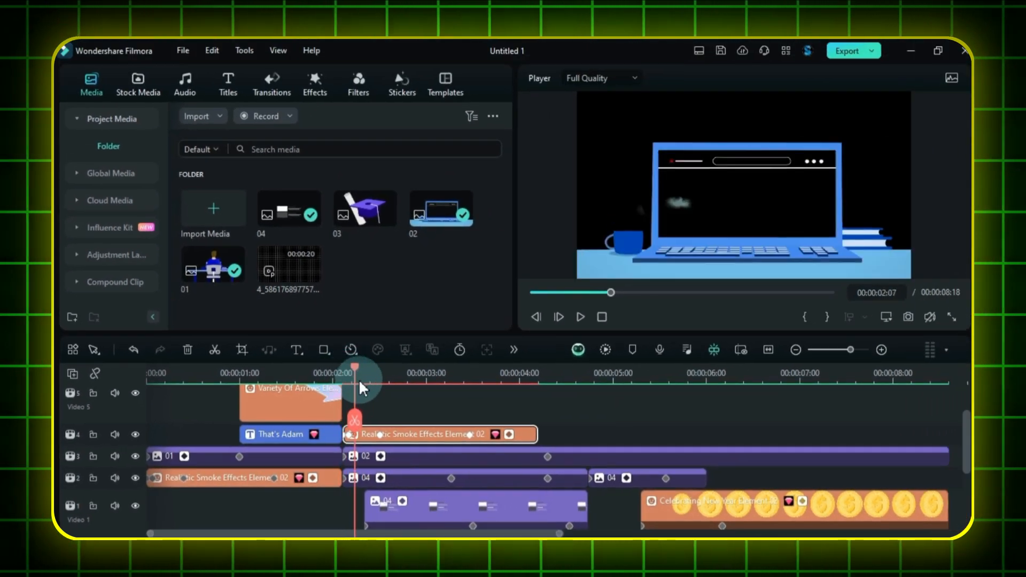
{"action": "left_click_drag", "start_coordinate": [358, 379], "coordinate": [408, 386]}
{"action": "right_click", "coordinate": [442, 435]}
{"action": "left_click", "coordinate": [483, 462]}
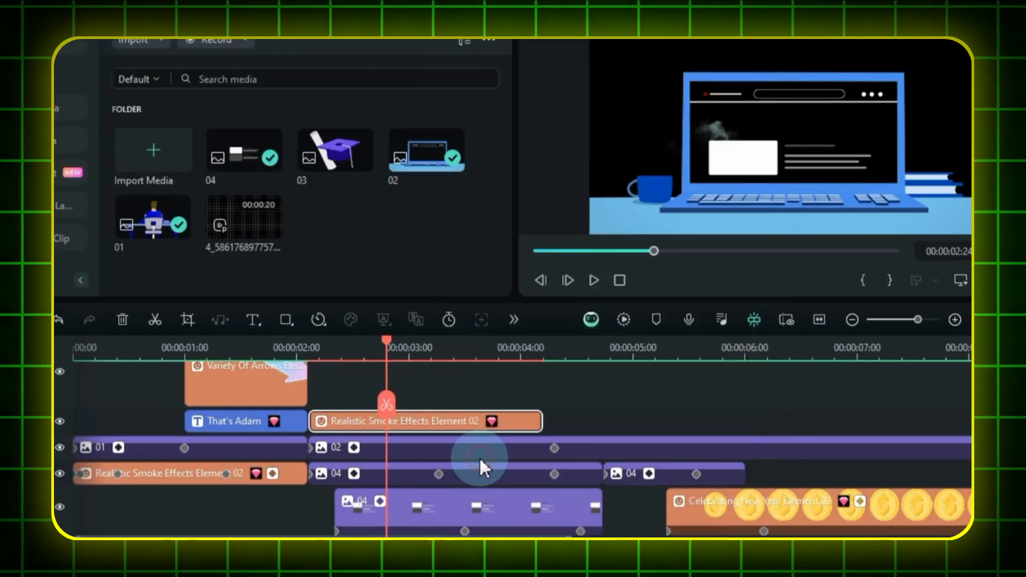
Slow the copied smoke clip by stretching it past 00:00:05:00, and play back the steam over the cup.
{"action": "left_click_drag", "start_coordinate": [537, 434], "coordinate": [678, 416]}
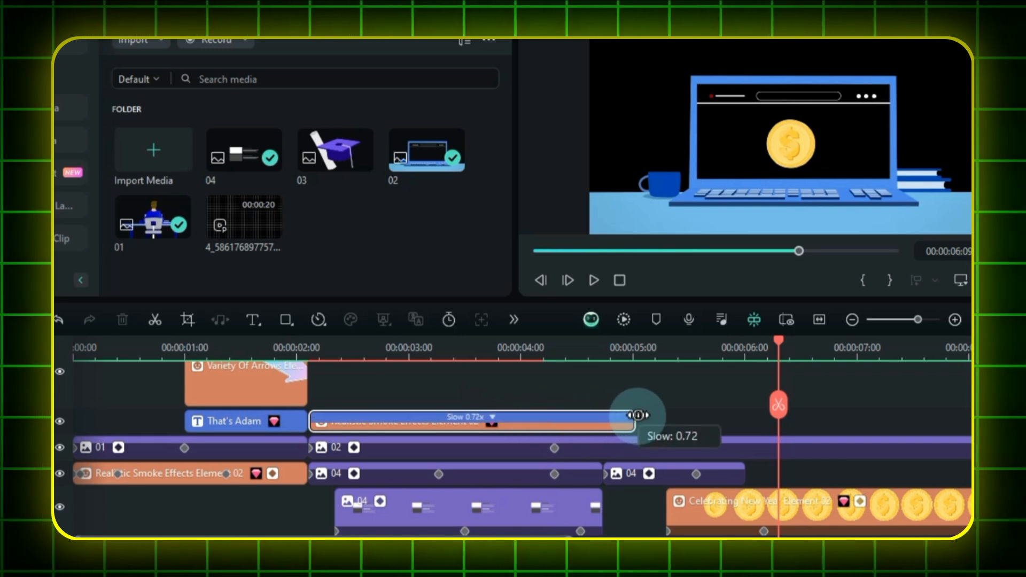
{"action": "left_click", "coordinate": [319, 351]}
{"action": "key", "text": "space"}
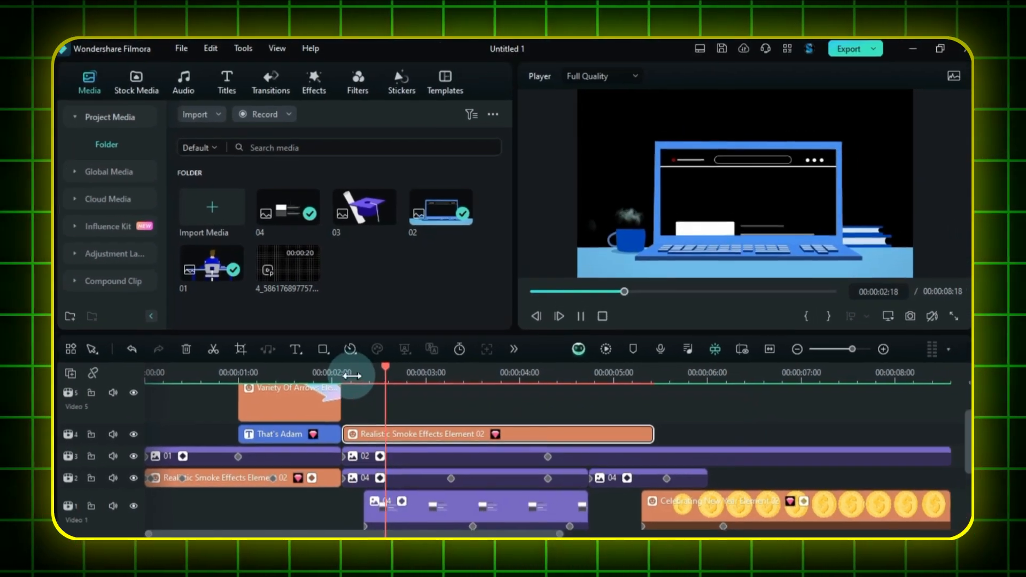
{"action": "key", "text": "space"}
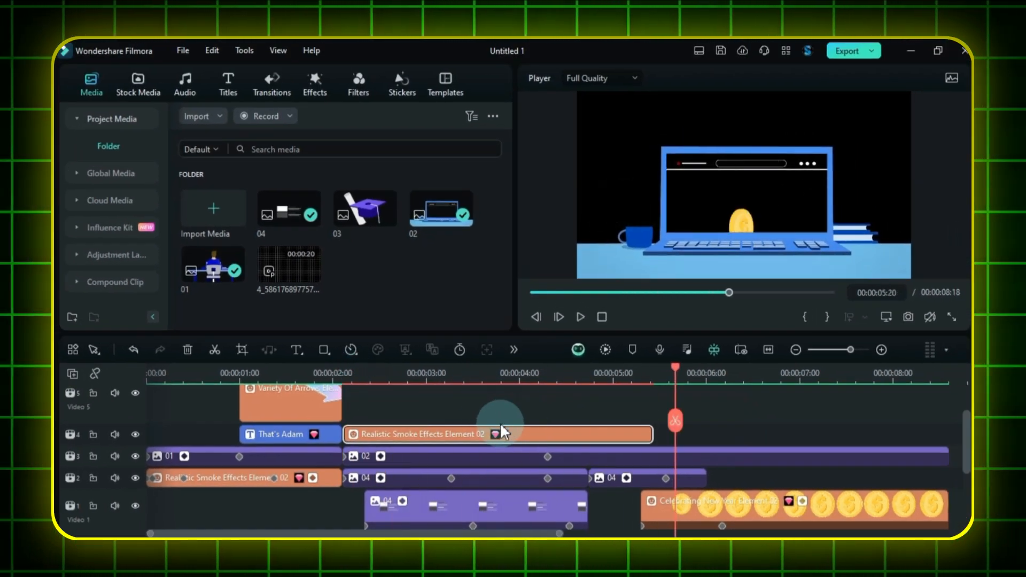
Duplicate the slowed smoke clip on track 4, joining the two at the coin clip's start and ending the copy at 00:00:08:18.
{"action": "left_click_drag", "start_coordinate": [503, 431], "coordinate": [797, 430]}
{"action": "left_click_drag", "start_coordinate": [531, 435], "coordinate": [522, 436]}
{"action": "left_click_drag", "start_coordinate": [827, 431], "coordinate": [827, 431]}
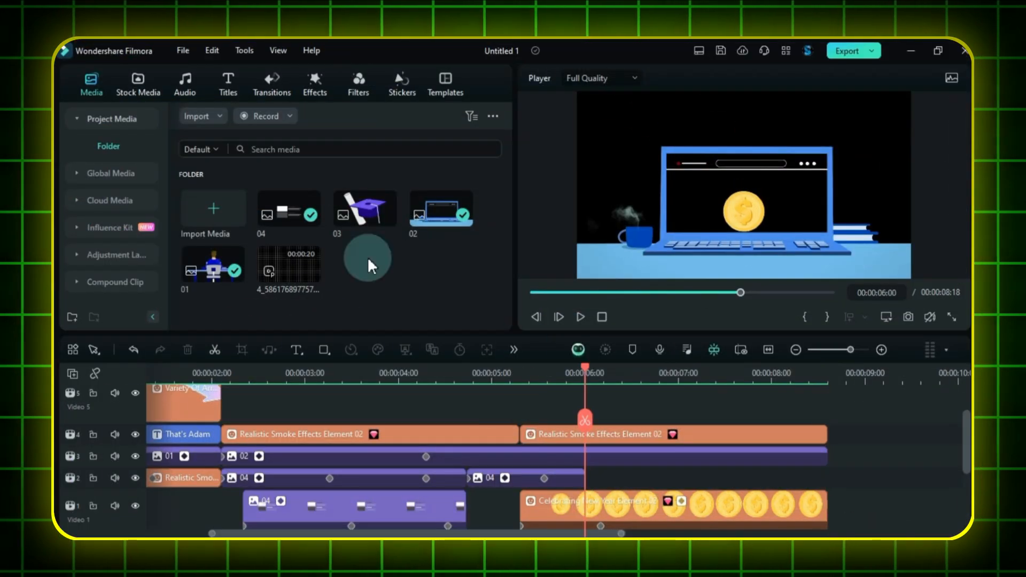
Search the stock media for "black" and place a Black image on track 5, starting with the second slowed smoke clip.
{"action": "left_click", "coordinate": [138, 85]}
{"action": "left_click", "coordinate": [294, 113]}
{"action": "type", "text": "black"}
{"action": "key", "text": "Return"}
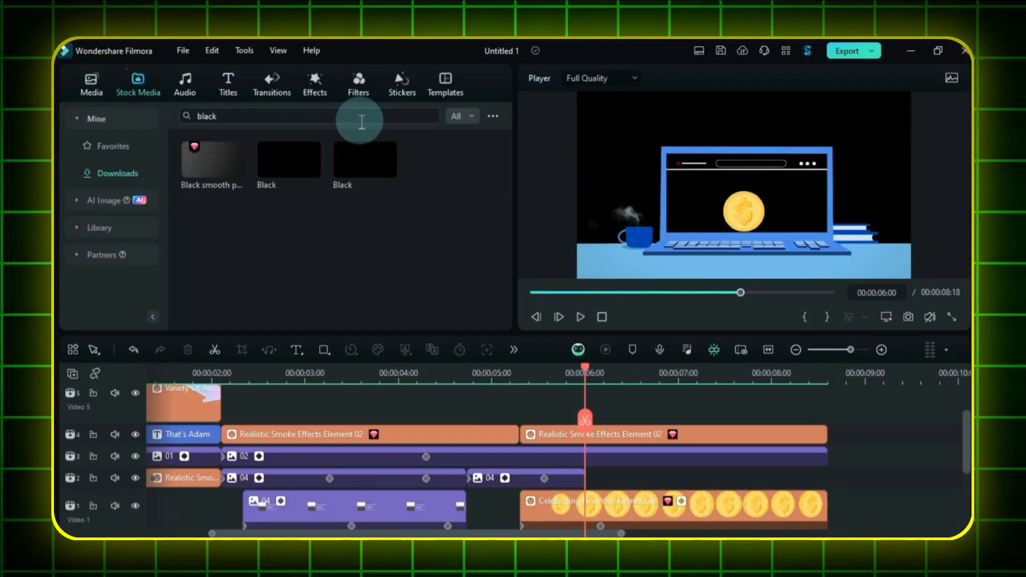
{"action": "left_click_drag", "start_coordinate": [365, 159], "coordinate": [592, 426]}
{"action": "double_click", "coordinate": [623, 455]}
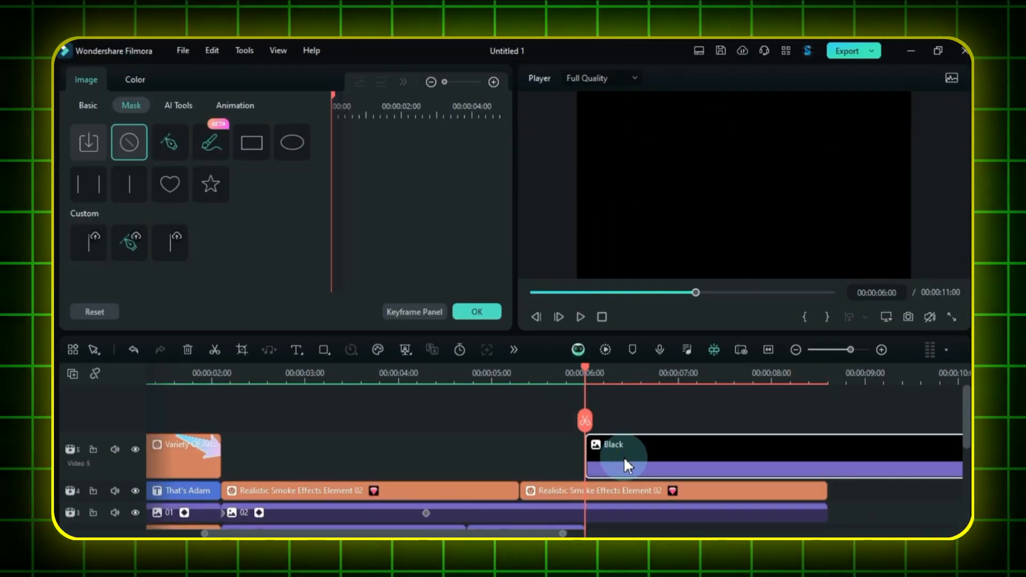
{"action": "left_click_drag", "start_coordinate": [683, 454], "coordinate": [622, 449]}
Apply a linear mask to the Black clip, rotated 90° at Y -398 px with 15% blur strength.
{"action": "double_click", "coordinate": [565, 454]}
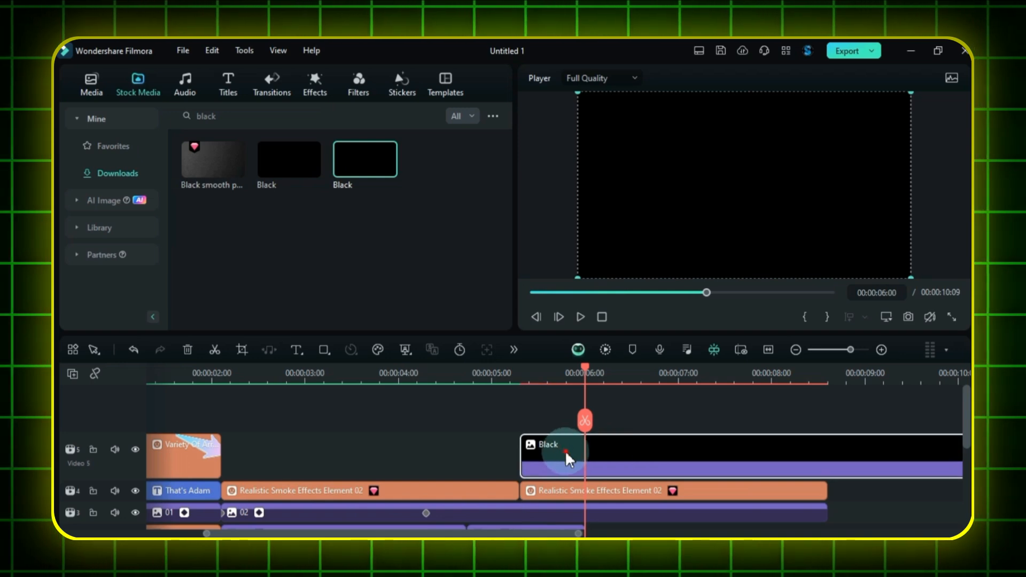
{"action": "left_click", "coordinate": [161, 201]}
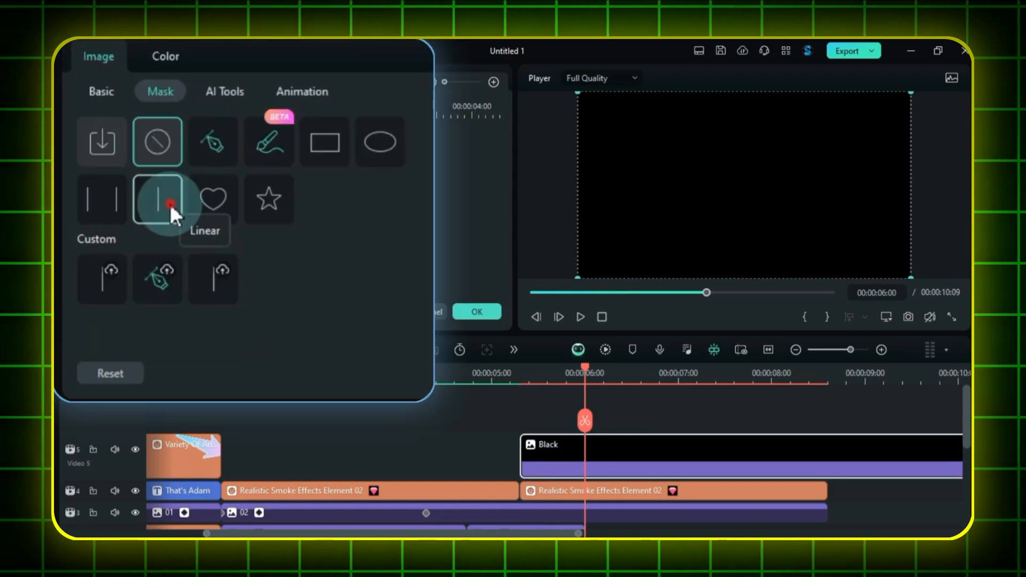
{"action": "scroll", "coordinate": [403, 230], "scroll_direction": "down", "scroll_amount": 3}
{"action": "left_click", "coordinate": [331, 249]}
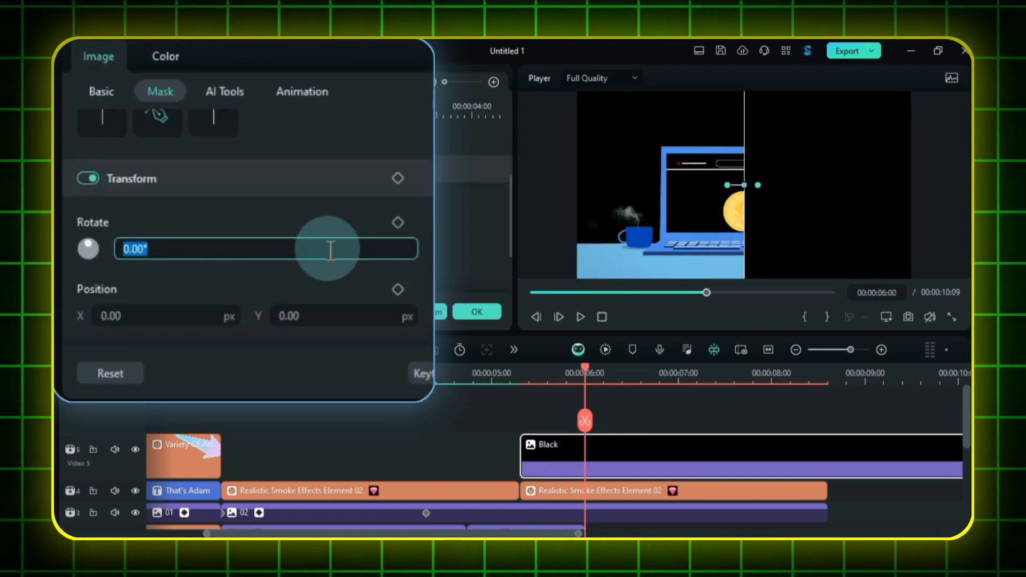
{"action": "type", "text": "90"}
{"action": "key", "text": "Return"}
{"action": "left_click_drag", "start_coordinate": [378, 315], "coordinate": [381, 317]}
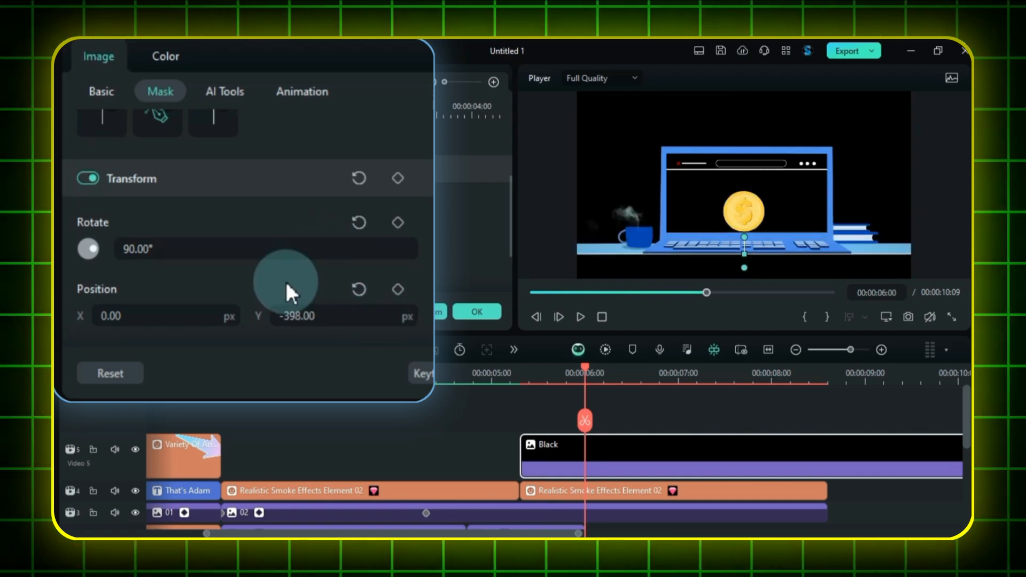
{"action": "scroll", "coordinate": [284, 280], "scroll_direction": "down", "scroll_amount": 2}
{"action": "left_click_drag", "start_coordinate": [90, 281], "coordinate": [119, 281]}
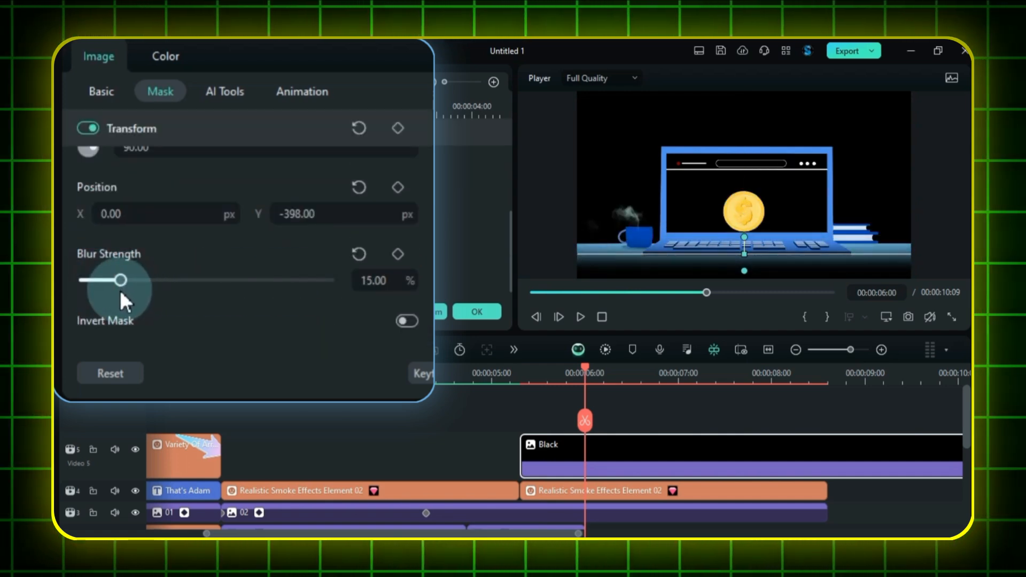
Set the Black clip's opacity to 70 and play back the scene from just before it starts.
{"action": "left_click", "coordinate": [101, 95]}
{"action": "scroll", "coordinate": [272, 229], "scroll_direction": "down", "scroll_amount": 5}
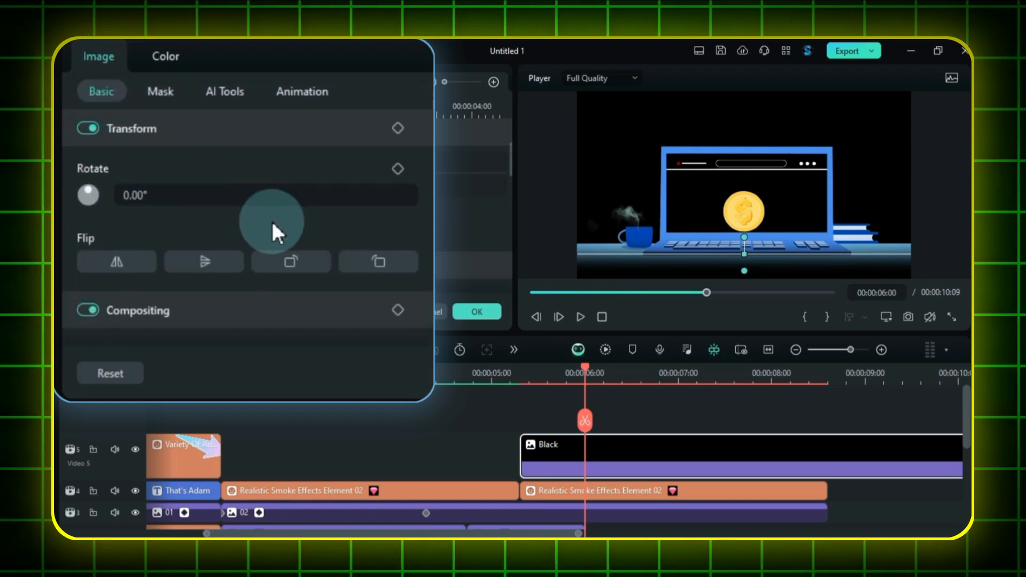
{"action": "left_click_drag", "start_coordinate": [281, 280], "coordinate": [256, 285]}
{"action": "left_click", "coordinate": [508, 378]}
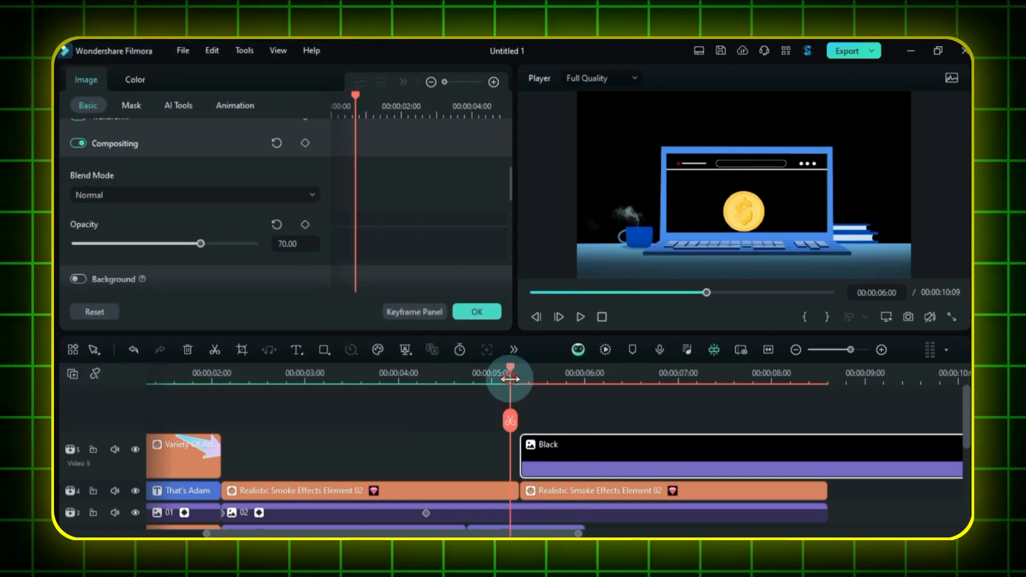
{"action": "key", "text": "space"}
Fade the Black clip in with opacity keyframes of 0 at 00:00:05:10 and 70 at 00:00:06:00, and preview it.
{"action": "left_click", "coordinate": [586, 374]}
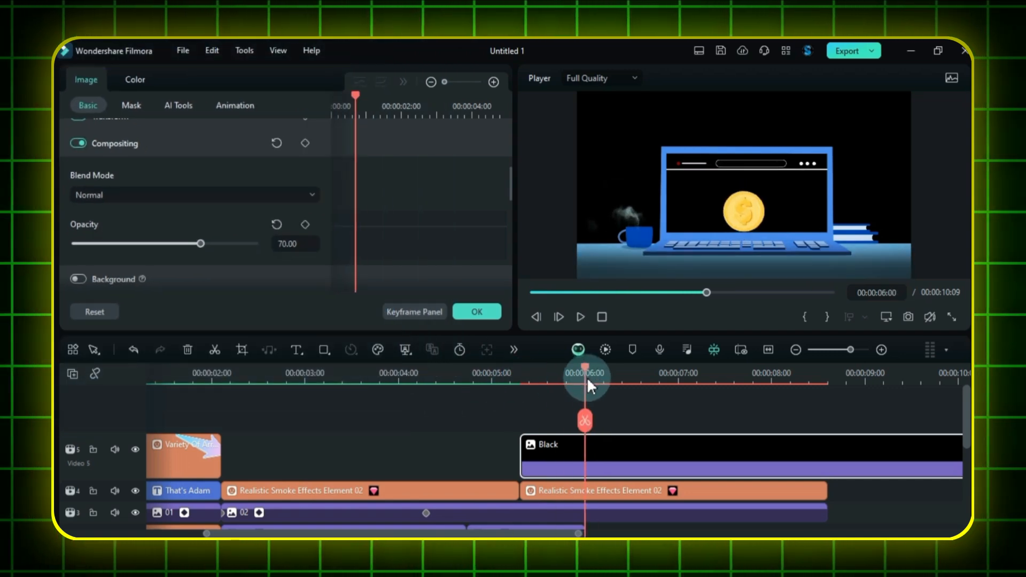
{"action": "left_click", "coordinate": [304, 224]}
{"action": "left_click", "coordinate": [522, 372]}
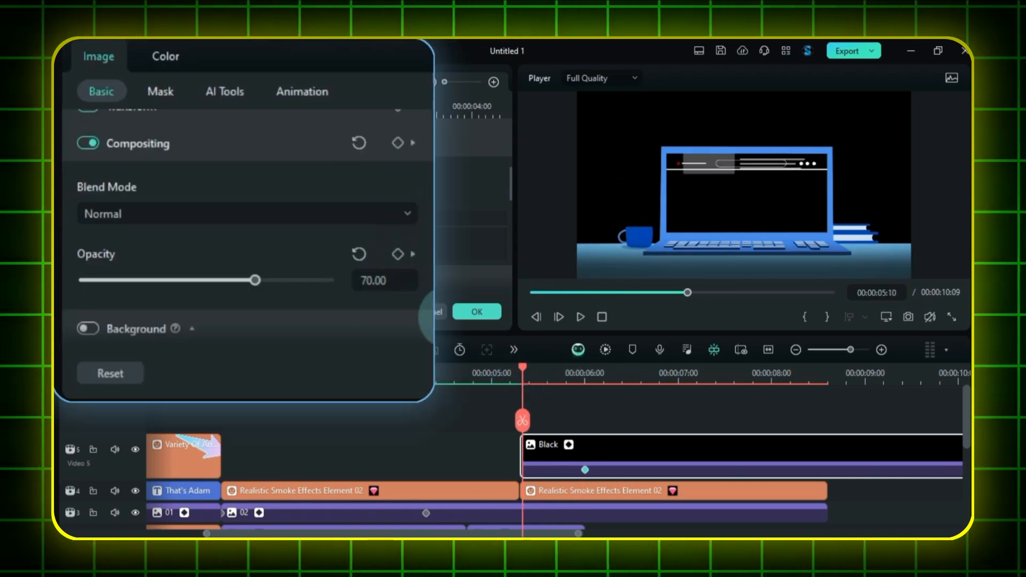
{"action": "left_click_drag", "start_coordinate": [255, 280], "coordinate": [240, 281]}
{"action": "left_click_drag", "start_coordinate": [155, 283], "coordinate": [82, 281]}
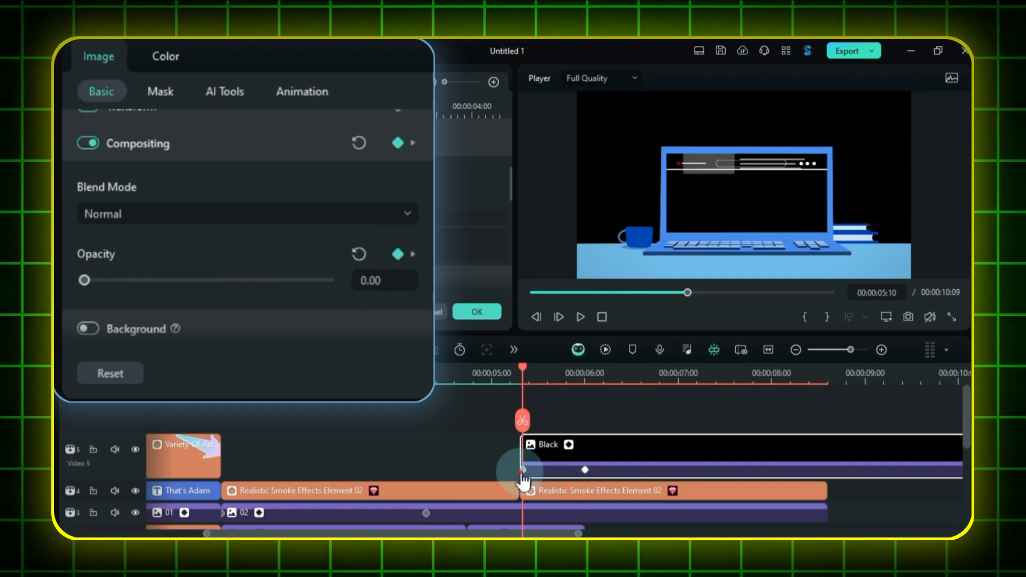
{"action": "key", "text": "space"}
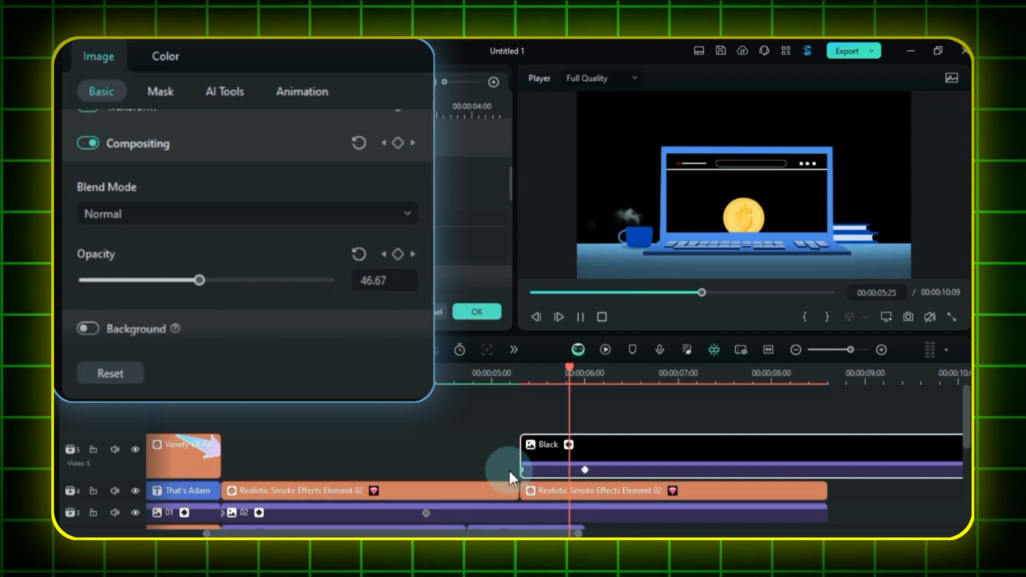
Animate the Black clip's position with transform keyframes at 00:00:06:00 and at its start, starting from about Y -113 px, and preview it.
{"action": "left_click", "coordinate": [585, 470]}
{"action": "left_click", "coordinate": [395, 129]}
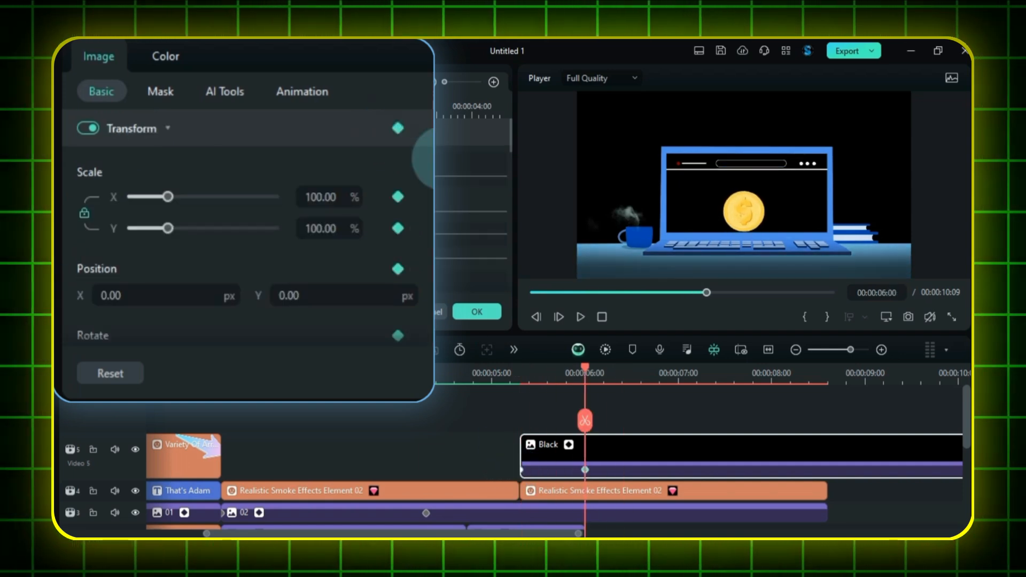
{"action": "left_click", "coordinate": [522, 470]}
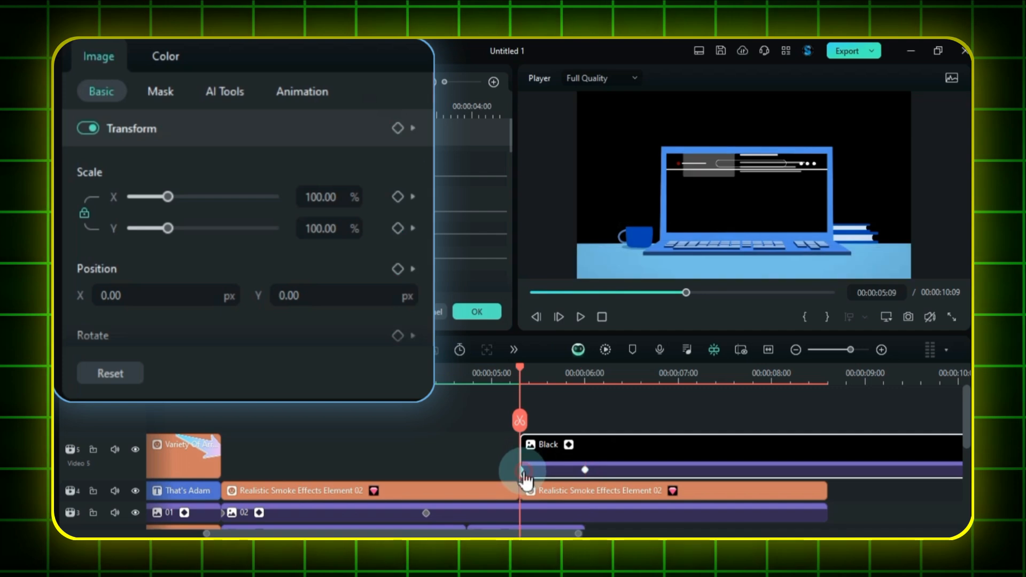
{"action": "left_click", "coordinate": [399, 128]}
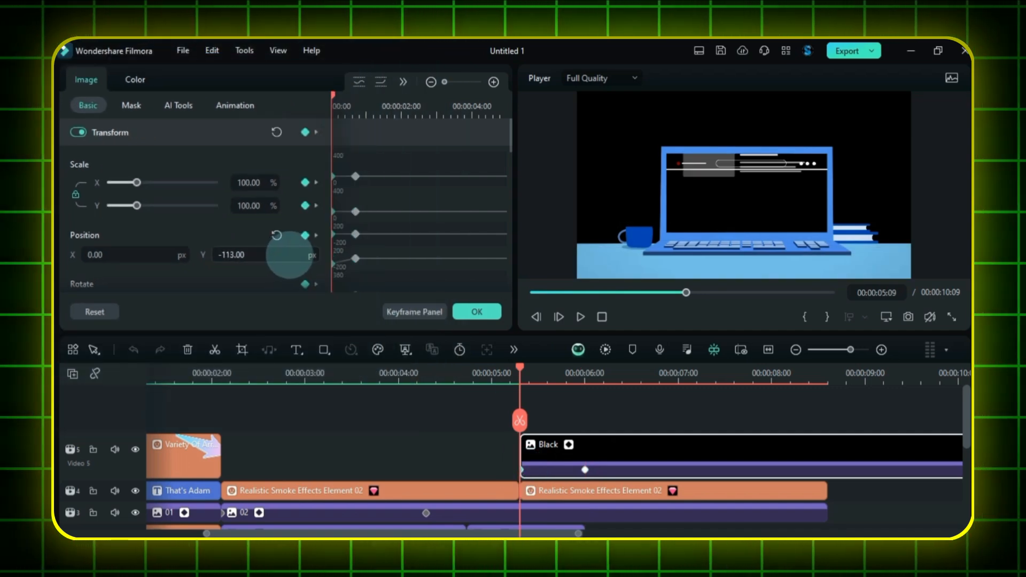
{"action": "left_click_drag", "start_coordinate": [289, 255], "coordinate": [279, 255]}
{"action": "key", "text": "space"}
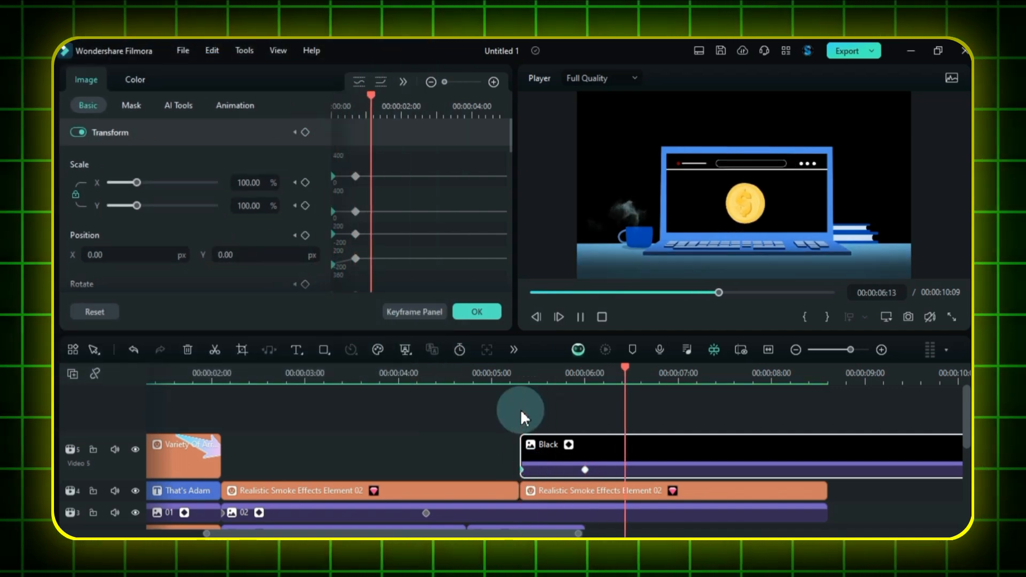
{"action": "left_click", "coordinate": [514, 376]}
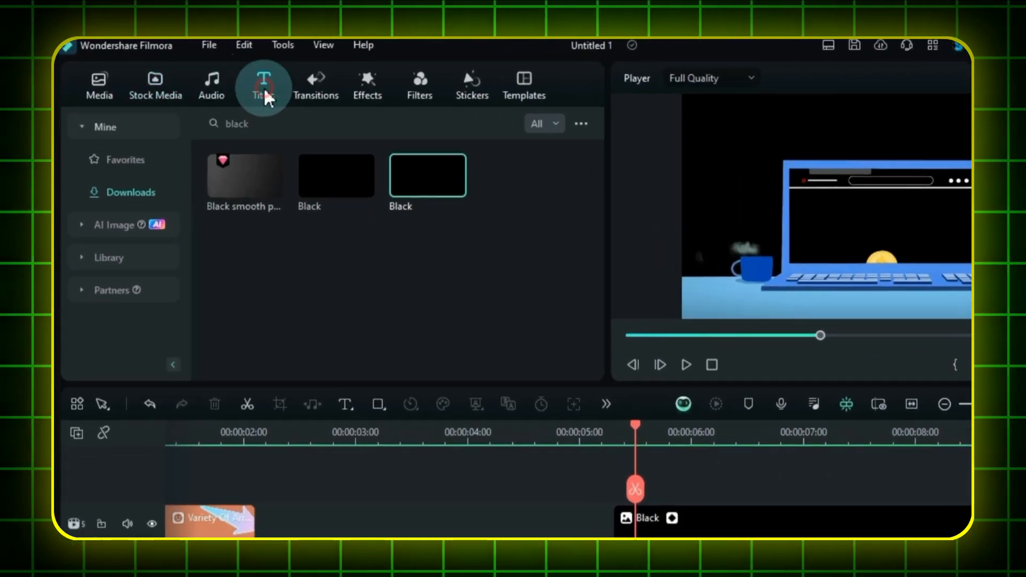
Search the titles for "glow" and place the Blue Glow Es title on track 6, aligned with the start of the Black clip.
{"action": "left_click", "coordinate": [264, 97]}
{"action": "left_click_drag", "start_coordinate": [247, 172], "coordinate": [620, 490]}
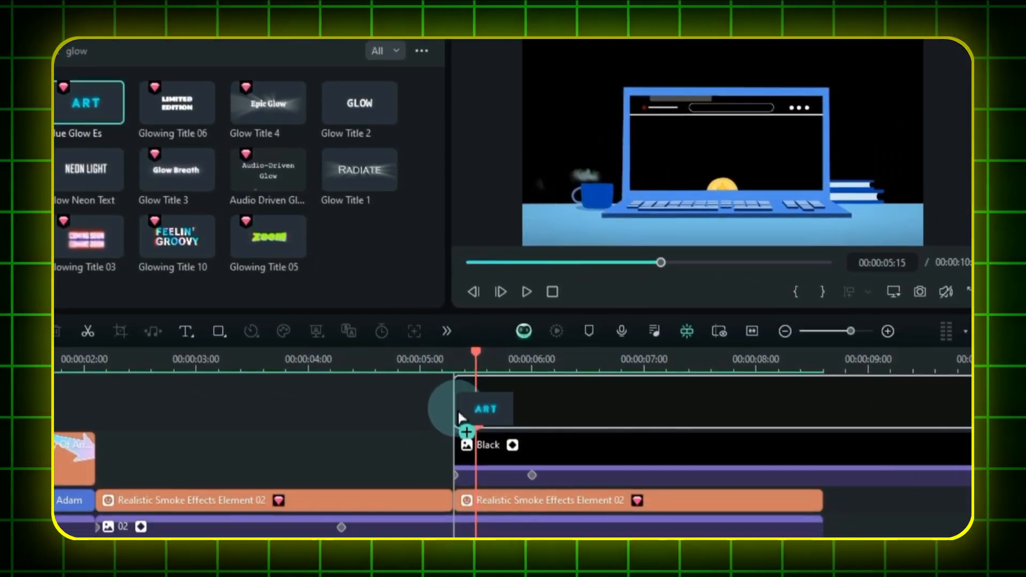
{"action": "left_click_drag", "start_coordinate": [461, 417], "coordinate": [462, 418]}
Replace the title's text with the two lines "Doesn't have to" and "come to work everyday" at font size 64.
{"action": "double_click", "coordinate": [522, 429]}
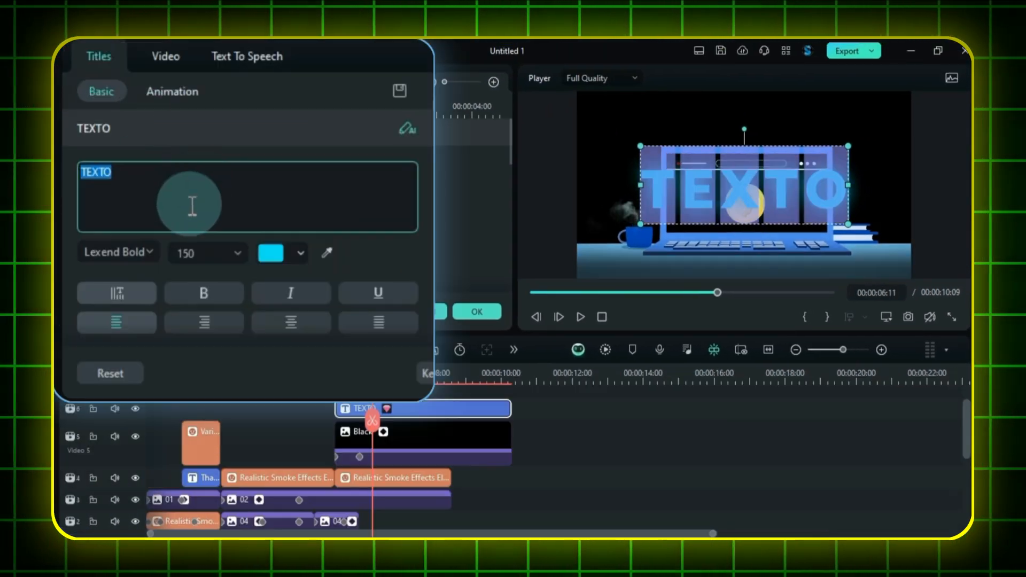
{"action": "left_click", "coordinate": [164, 223]}
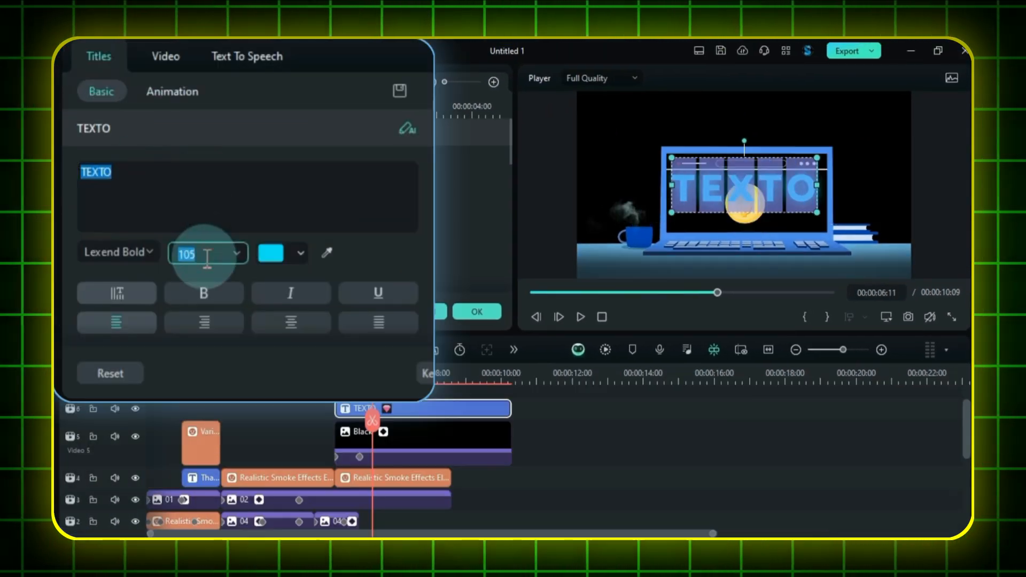
{"action": "type", "text": "64Doesn't have"}
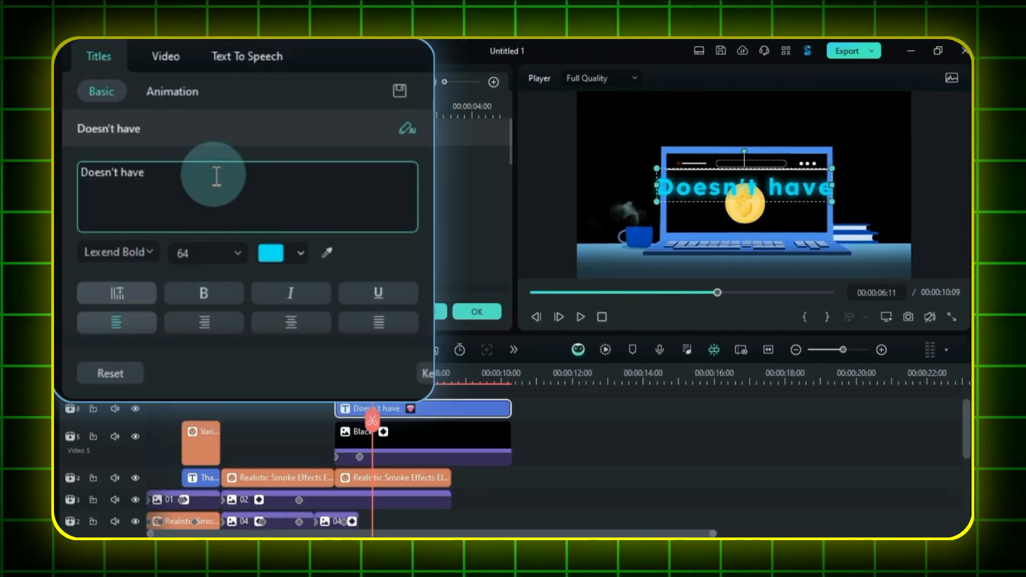
{"action": "type", "text": " to come to work everyday"}
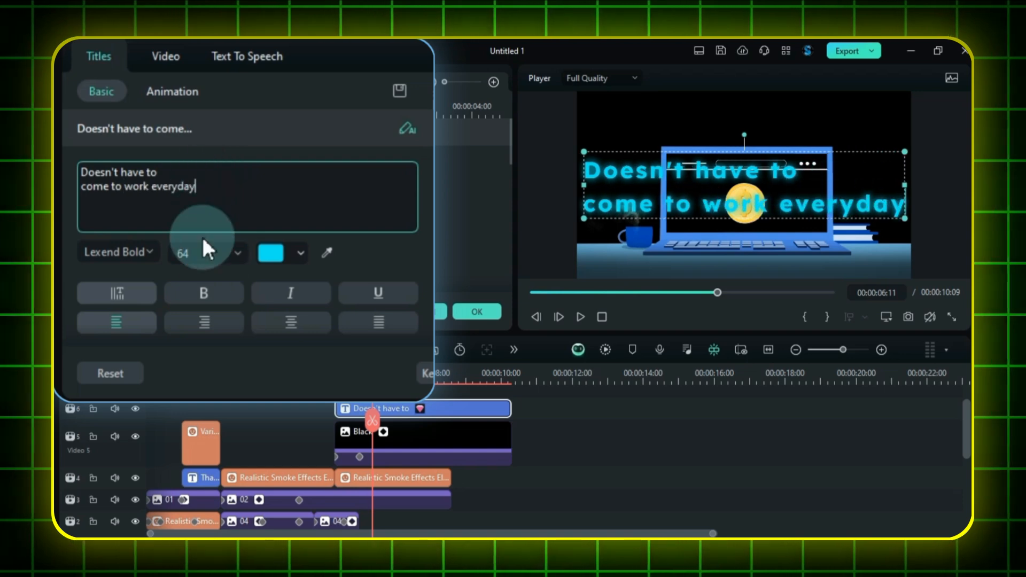
Set the title's font size to 48, centre its lines and colour the text white.
{"action": "left_click", "coordinate": [215, 255]}
{"action": "type", "text": "48"}
{"action": "key", "text": "Return"}
{"action": "left_click", "coordinate": [291, 322]}
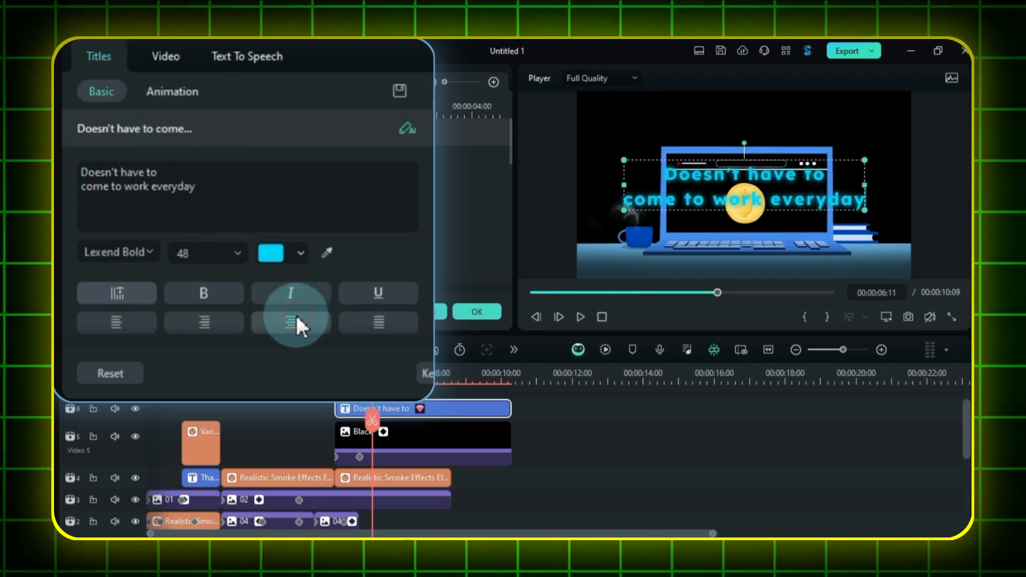
{"action": "left_click", "coordinate": [270, 253]}
{"action": "left_click", "coordinate": [286, 398]}
Give the title the first Typewriter intro animation with a duration of 2.51 s.
{"action": "left_click", "coordinate": [172, 96]}
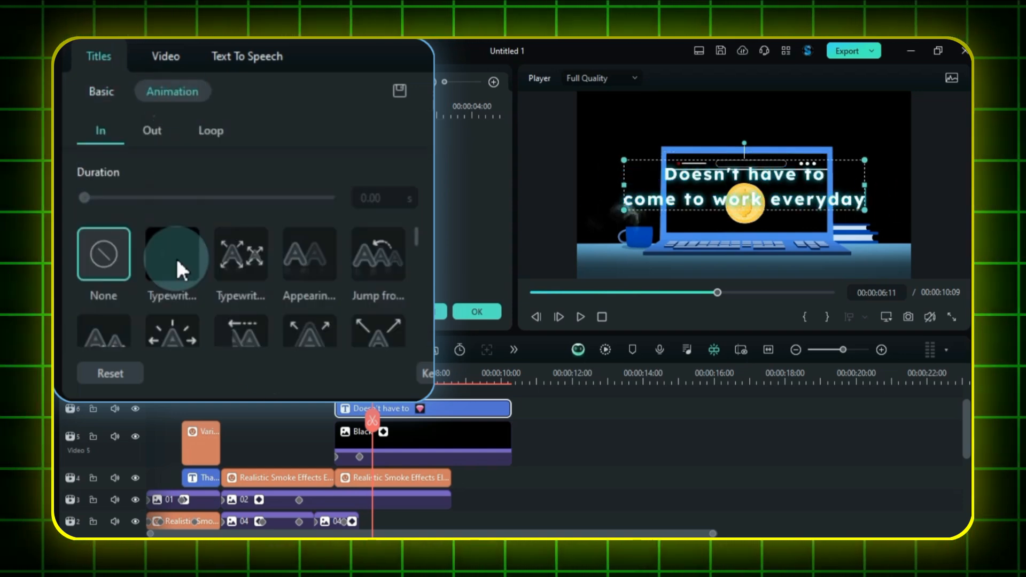
{"action": "left_click", "coordinate": [176, 256]}
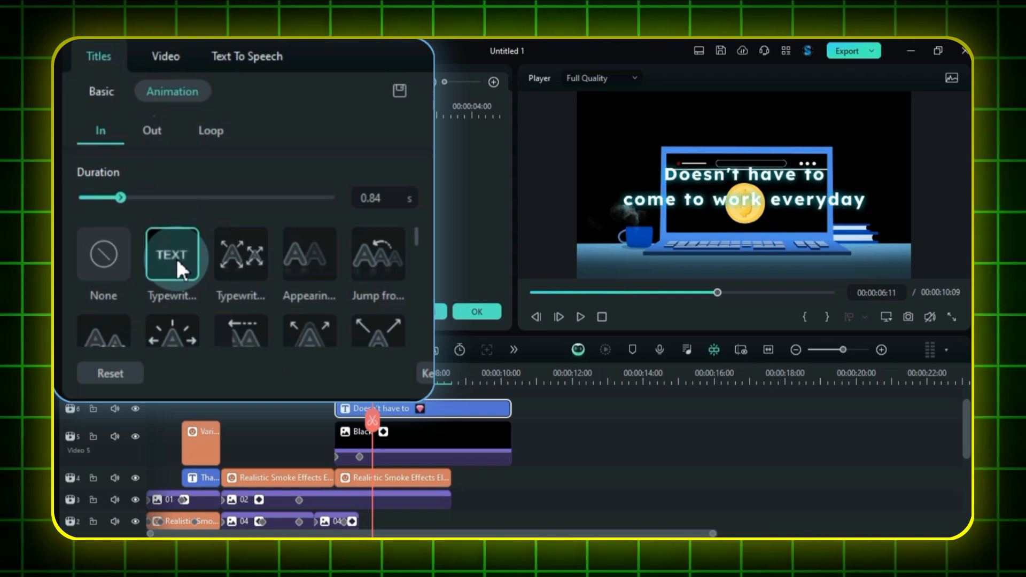
{"action": "left_click", "coordinate": [201, 197]}
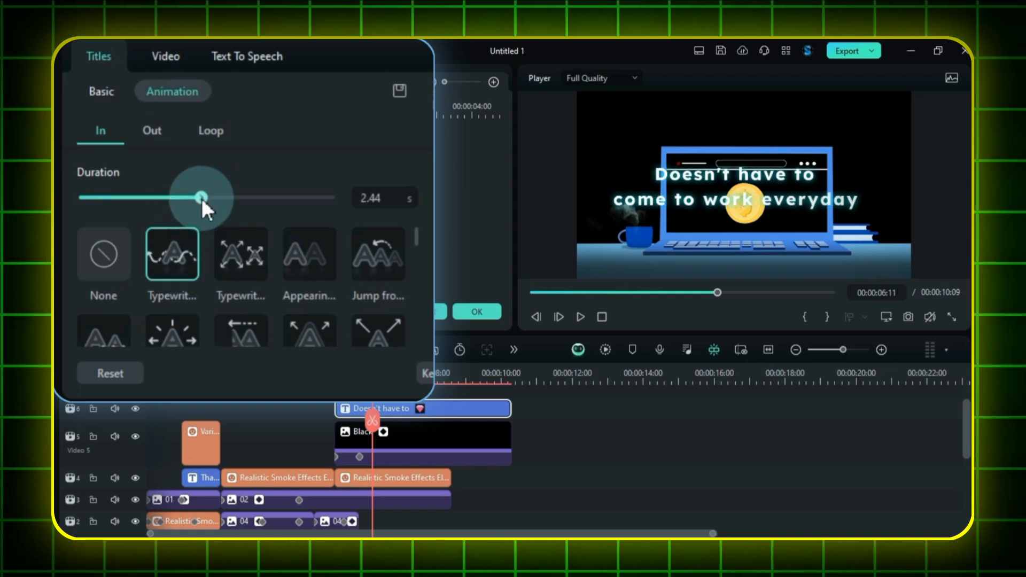
{"action": "left_click_drag", "start_coordinate": [201, 198], "coordinate": [205, 196]}
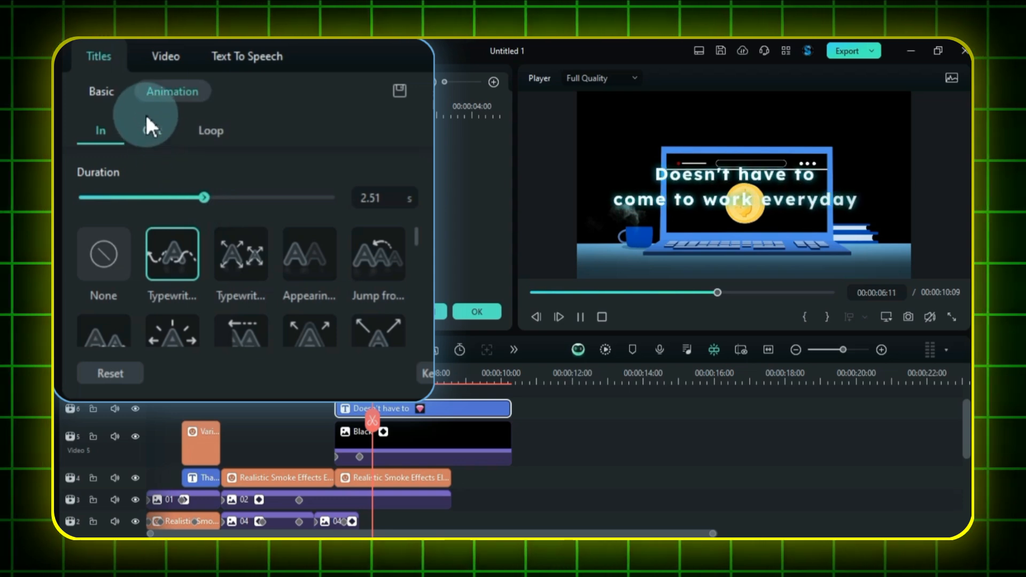
Move the title down to the lower edge of the frame and play back the scene from just before the title starts.
{"action": "left_click", "coordinate": [164, 56]}
{"action": "left_click_drag", "start_coordinate": [345, 286], "coordinate": [357, 292]}
{"action": "left_click", "coordinate": [531, 442]}
{"action": "scroll", "coordinate": [532, 442], "scroll_direction": "up", "scroll_amount": 1}
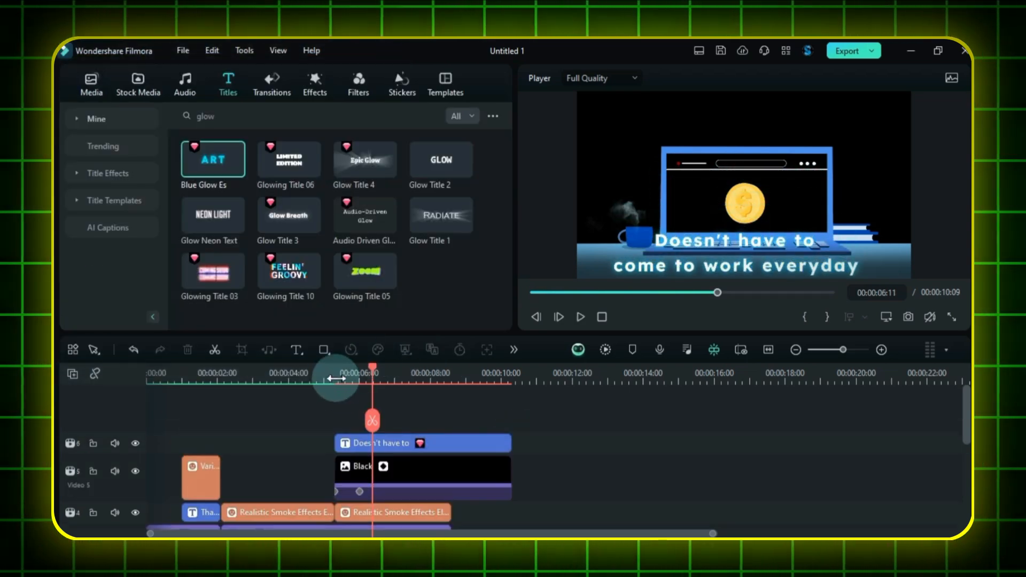
{"action": "left_click", "coordinate": [333, 375]}
{"action": "key", "text": "space"}
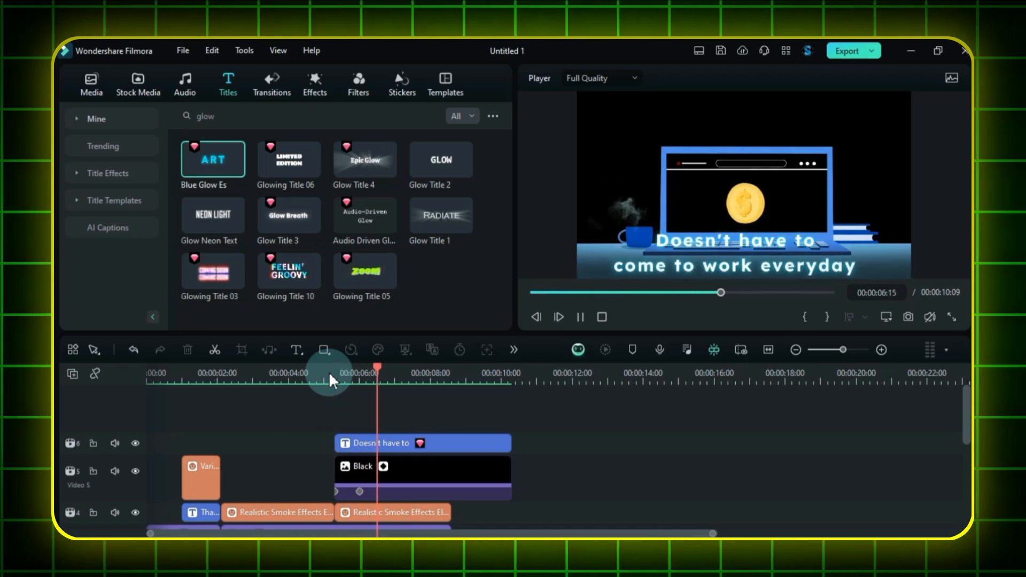
{"action": "key", "text": "space"}
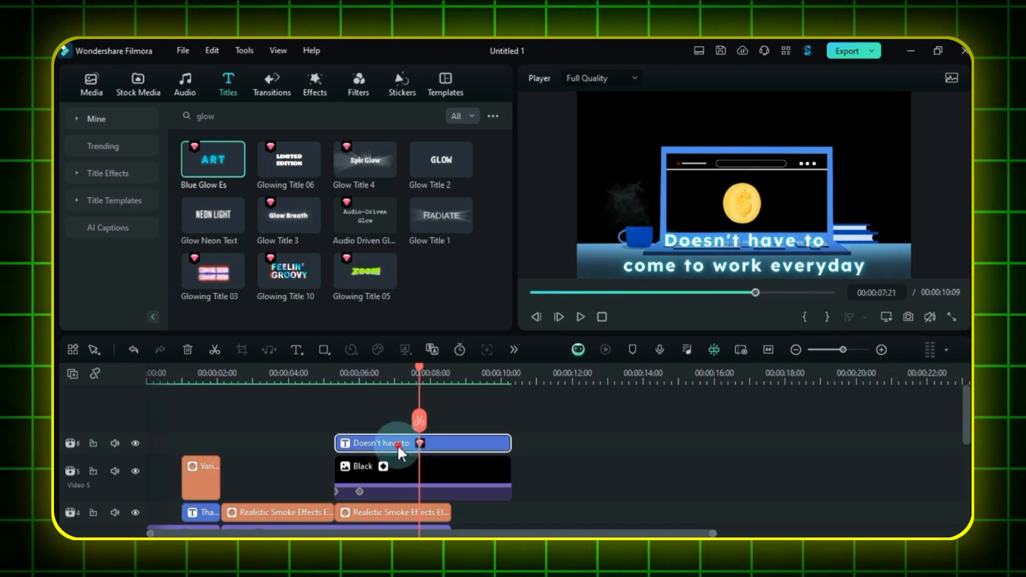
Set the title's line spacing to -28 and letter spacing to 9 in the advanced text editor, apply it and preview the title.
{"action": "double_click", "coordinate": [400, 449]}
{"action": "left_click", "coordinate": [86, 79]}
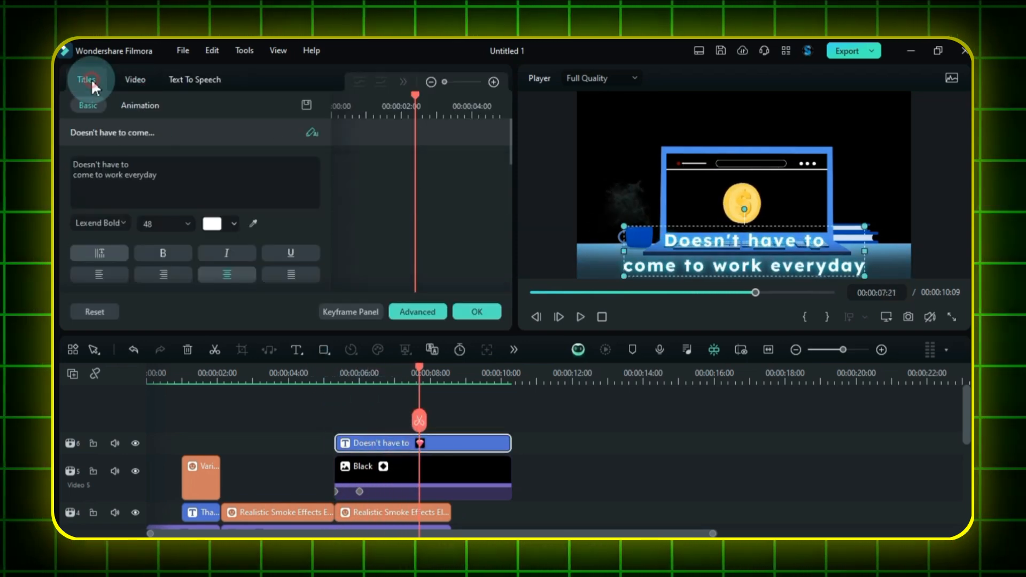
{"action": "left_click", "coordinate": [411, 311]}
{"action": "scroll", "coordinate": [557, 81], "scroll_direction": "down", "scroll_amount": 15}
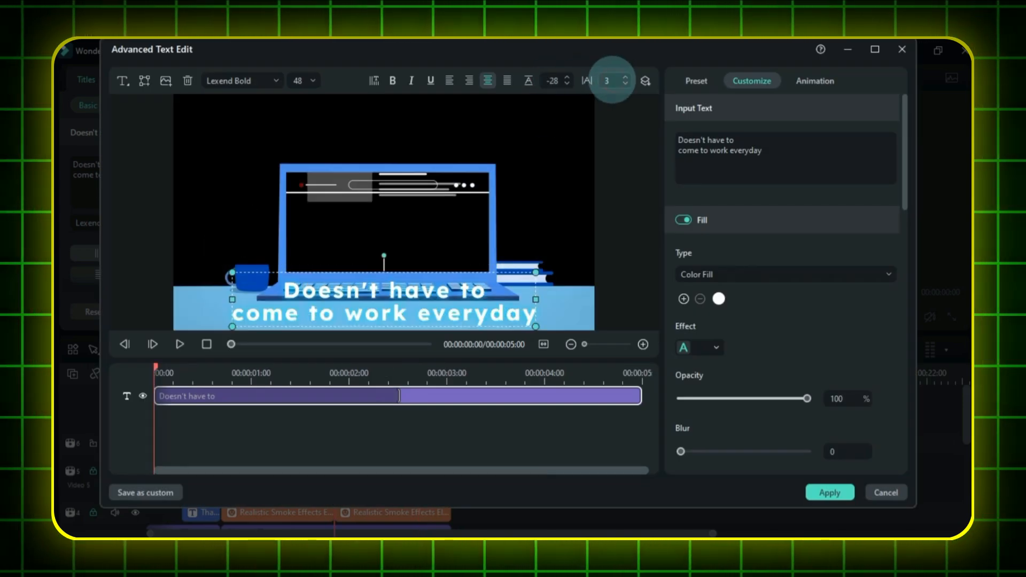
{"action": "scroll", "coordinate": [609, 81], "scroll_direction": "up", "scroll_amount": 3}
{"action": "scroll", "coordinate": [609, 81], "scroll_direction": "up", "scroll_amount": 4}
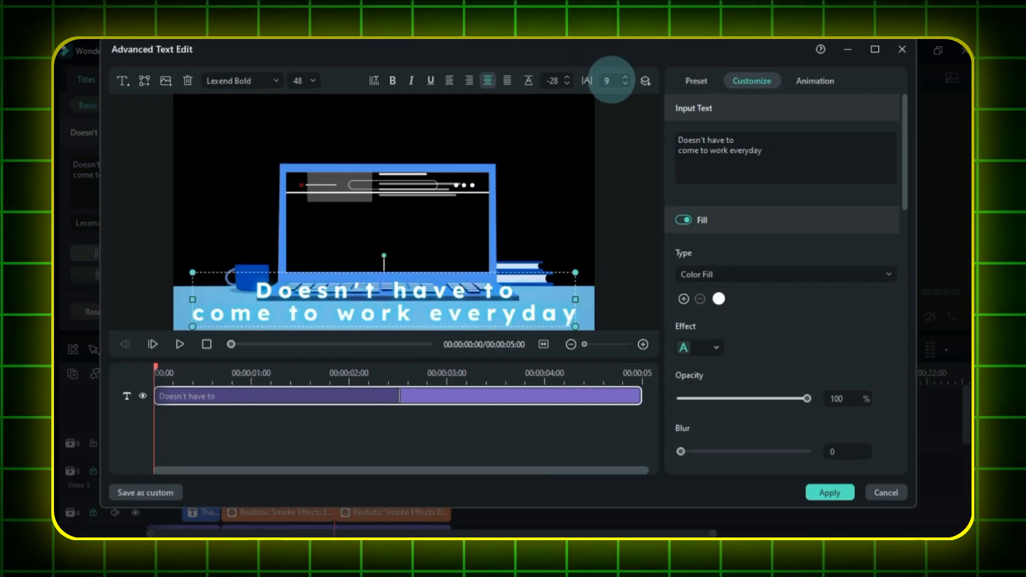
{"action": "left_click", "coordinate": [821, 491]}
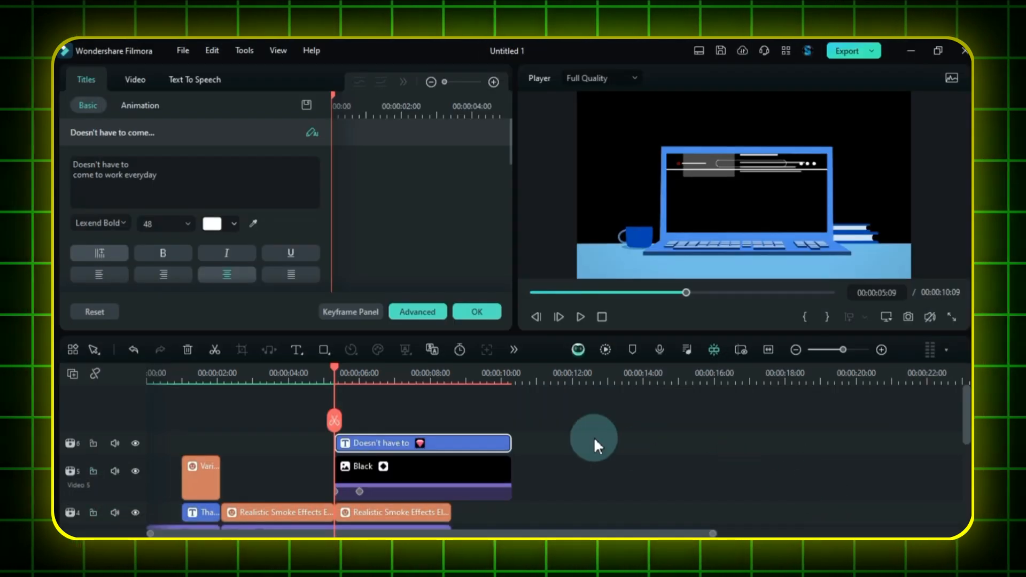
{"action": "left_click", "coordinate": [362, 413]}
{"action": "key", "text": "space"}
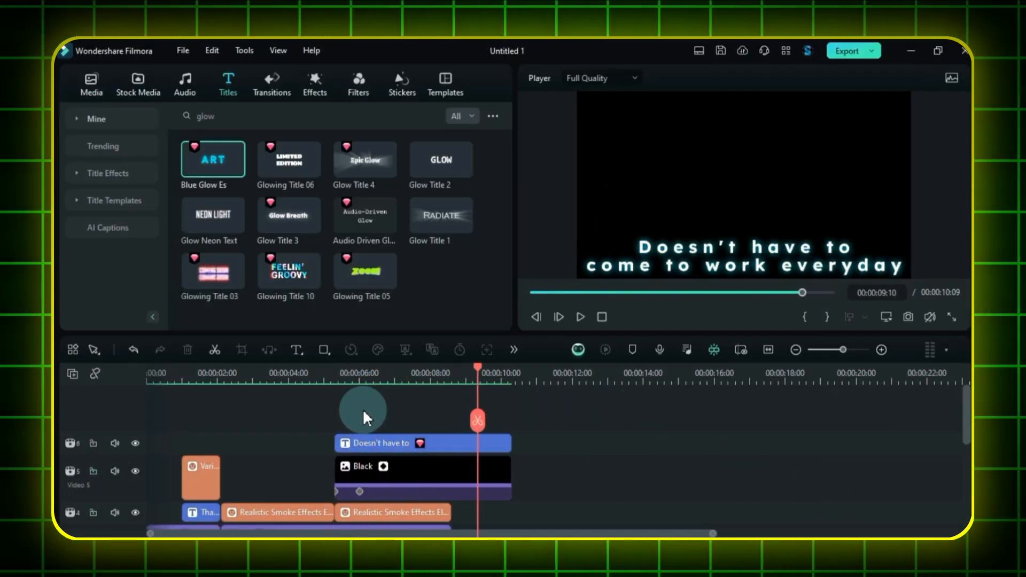
Extend the laptop image, second smoke clip and coin clip together to end with the title at 00:00:10:09, and play back the scene.
{"action": "scroll", "coordinate": [470, 442], "scroll_direction": "down", "scroll_amount": 5}
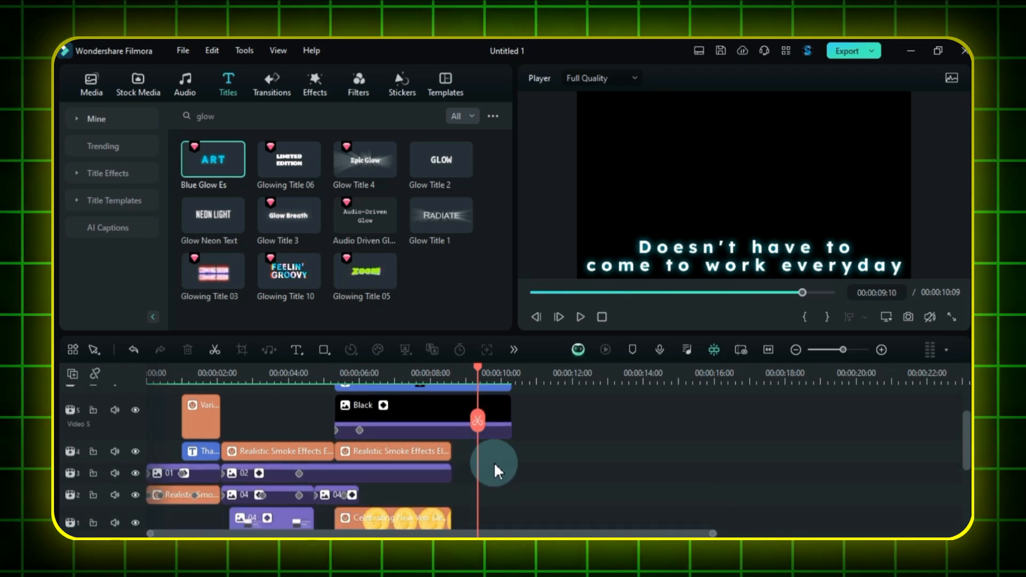
{"action": "scroll", "coordinate": [444, 486], "scroll_direction": "up", "scroll_amount": 2}
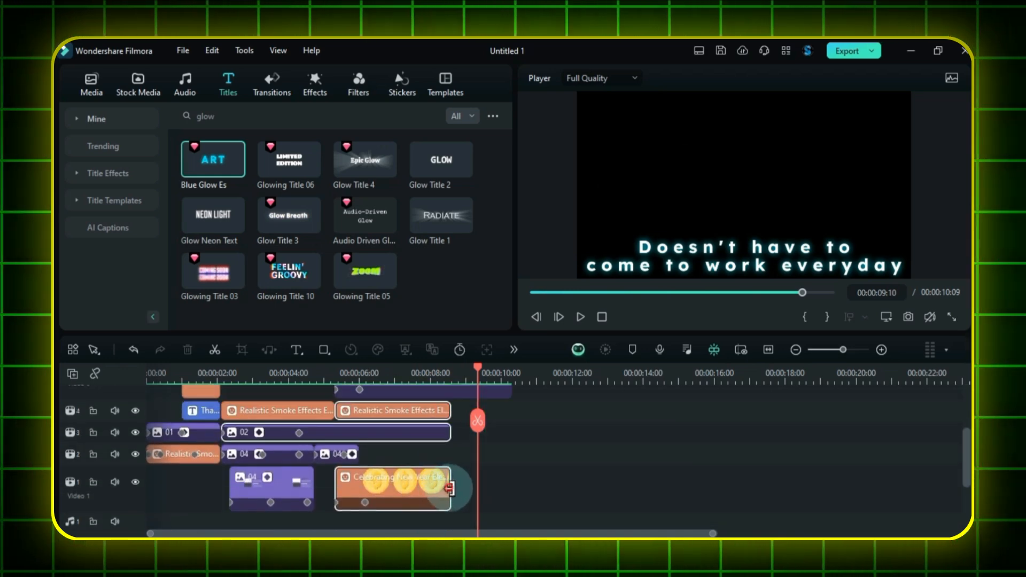
{"action": "left_click_drag", "start_coordinate": [450, 488], "coordinate": [510, 488]}
{"action": "left_click", "coordinate": [584, 300]}
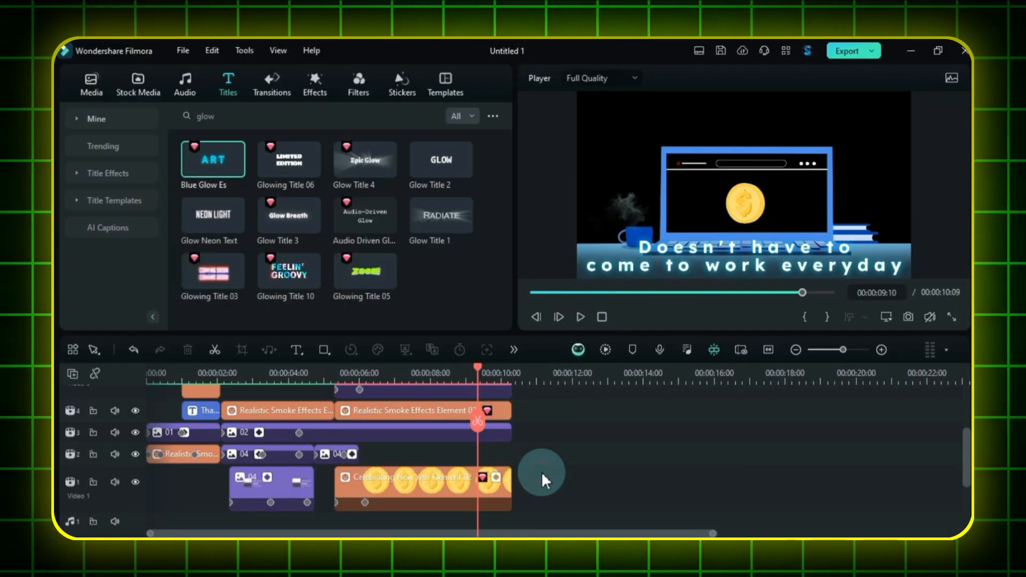
{"action": "scroll", "coordinate": [543, 481], "scroll_direction": "up", "scroll_amount": 2}
{"action": "left_click_drag", "start_coordinate": [477, 367], "coordinate": [328, 389]}
{"action": "key", "text": "space"}
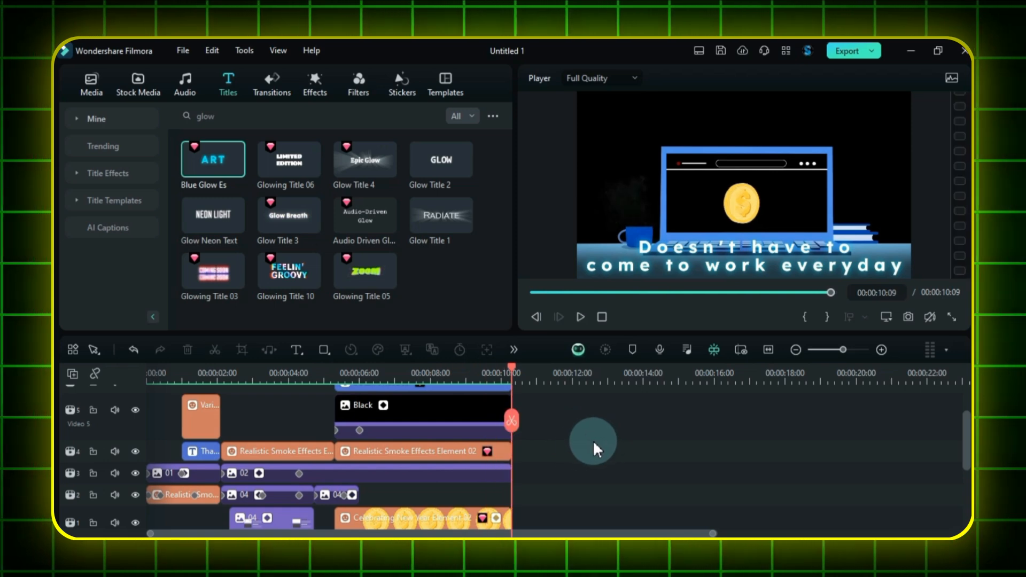
Add one new video track below track 1 with the Track Manager.
{"action": "left_click", "coordinate": [72, 373]}
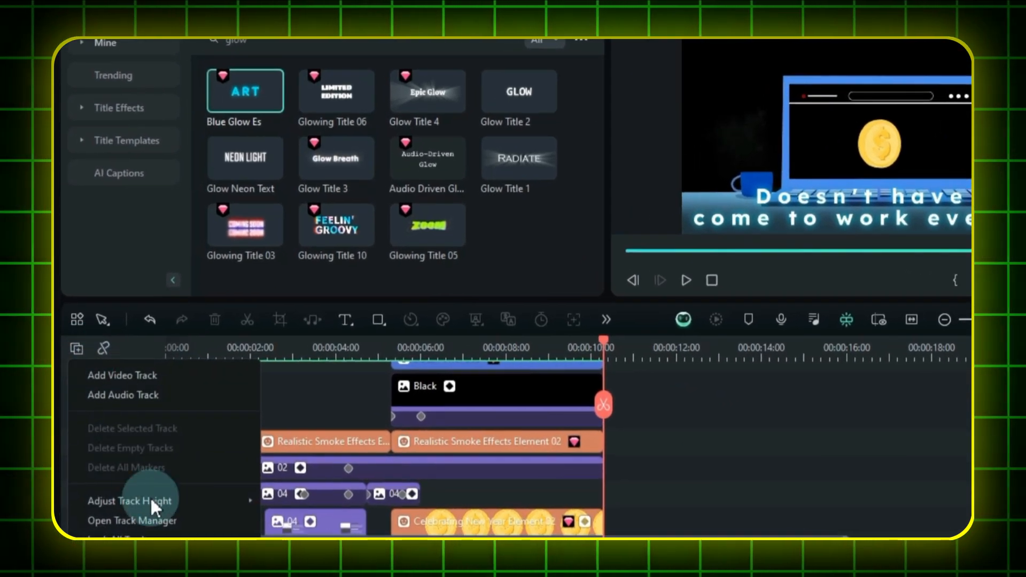
{"action": "left_click", "coordinate": [158, 518]}
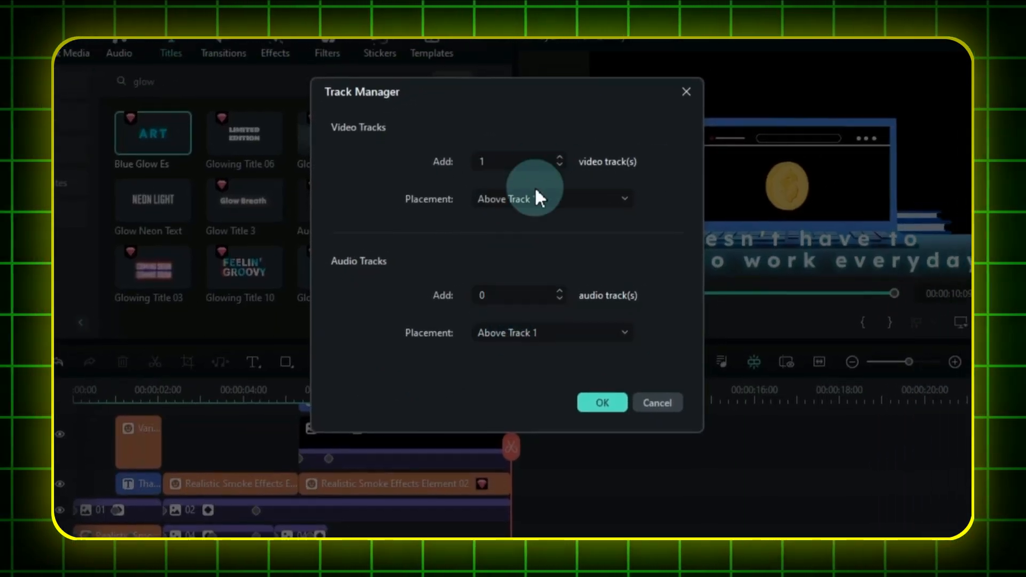
{"action": "left_click", "coordinate": [558, 200]}
{"action": "scroll", "coordinate": [563, 303], "scroll_direction": "down", "scroll_amount": 2}
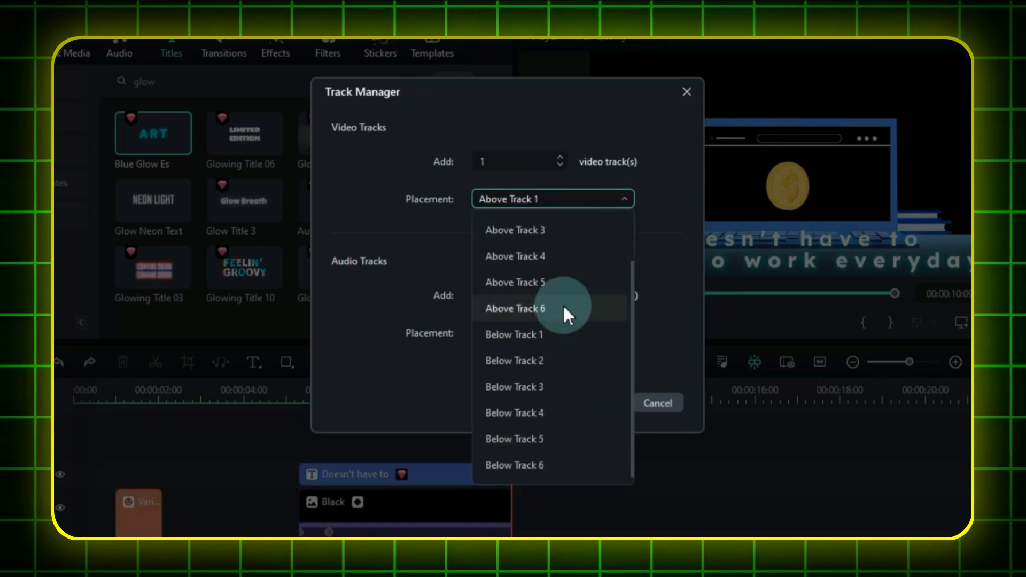
{"action": "left_click", "coordinate": [541, 336]}
{"action": "left_click", "coordinate": [602, 404]}
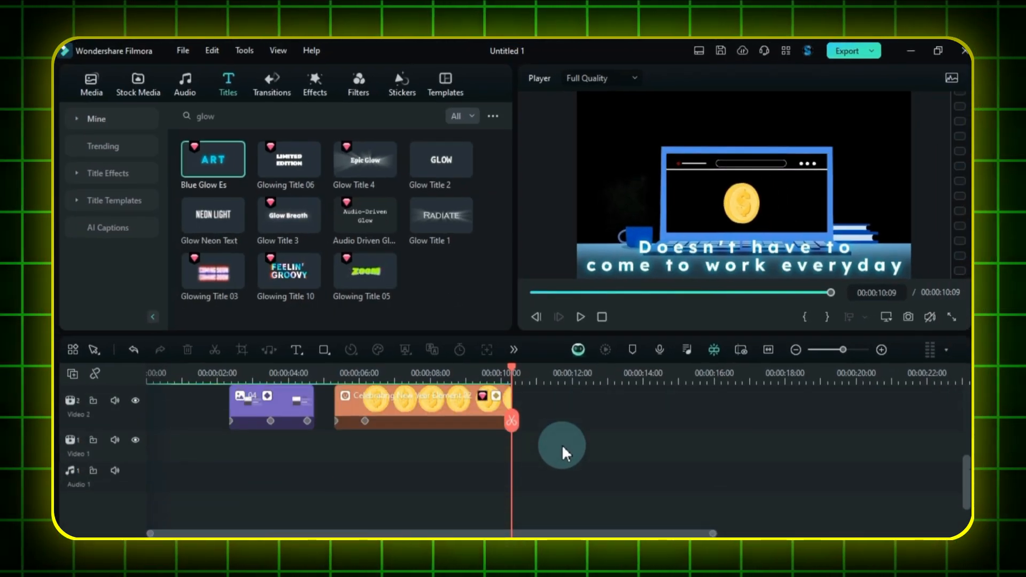
Place the grid video at the start of the new lowest video track and cut off everything after 00:00:10:09.
{"action": "left_click", "coordinate": [80, 94]}
{"action": "left_click_drag", "start_coordinate": [307, 275], "coordinate": [148, 465]}
{"action": "left_click", "coordinate": [648, 190]}
{"action": "left_click", "coordinate": [553, 468]}
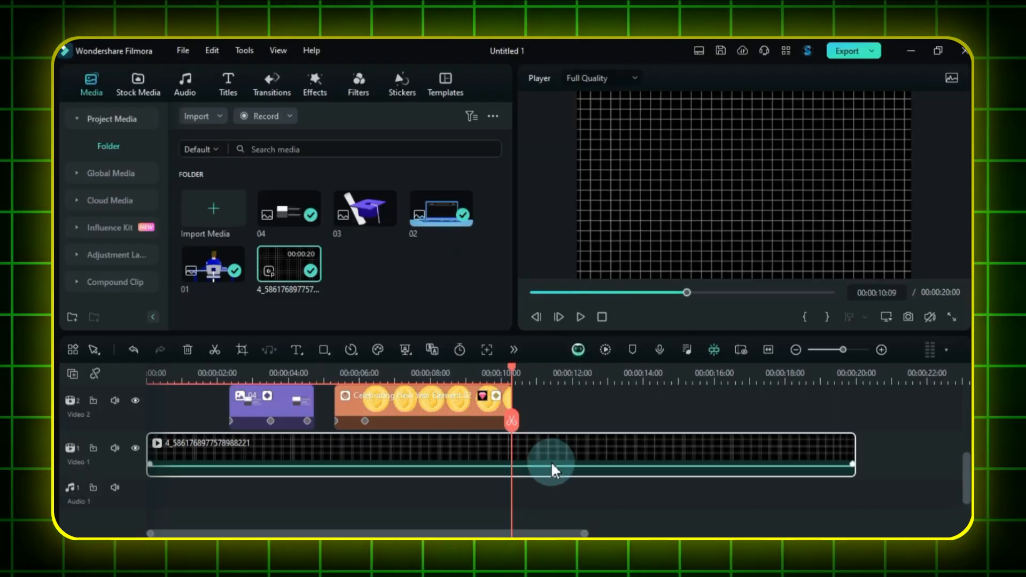
{"action": "left_click", "coordinate": [513, 422]}
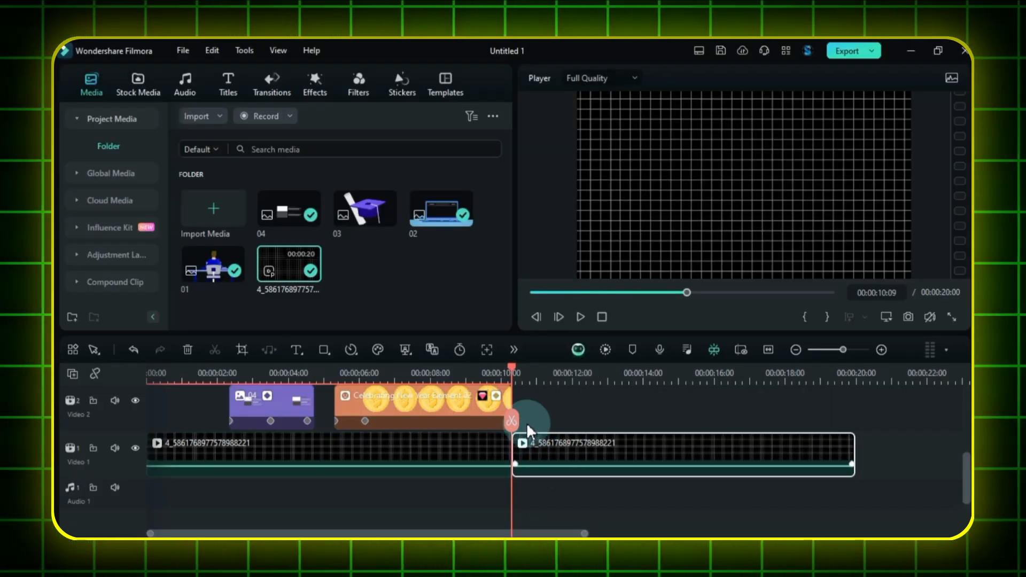
{"action": "key", "text": "Delete"}
Open the trimmed grid clip's properties and lower its opacity to 35.
{"action": "left_click_drag", "start_coordinate": [511, 368], "coordinate": [419, 368]}
{"action": "double_click", "coordinate": [443, 447]}
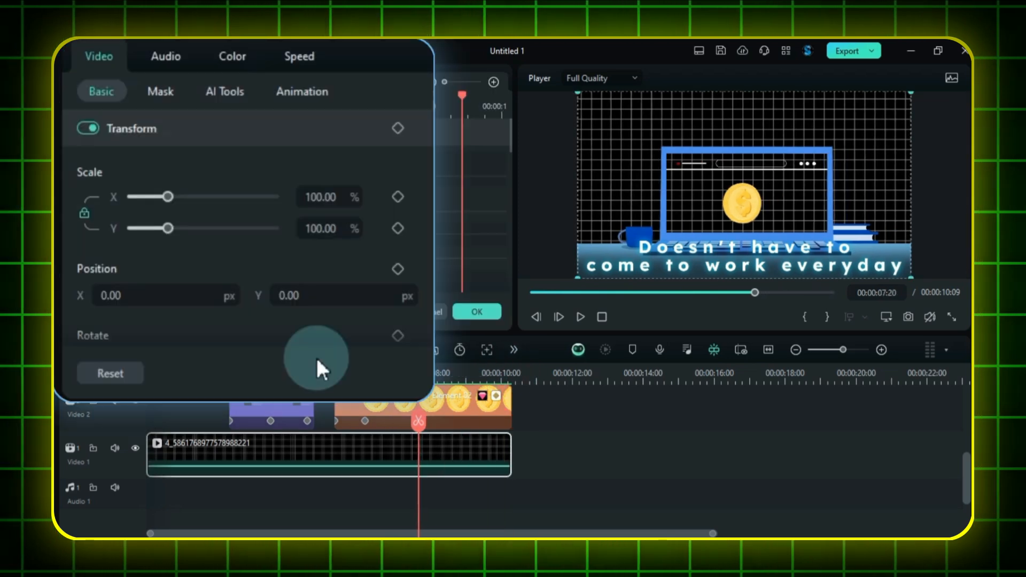
{"action": "scroll", "coordinate": [282, 235], "scroll_direction": "down", "scroll_amount": 6}
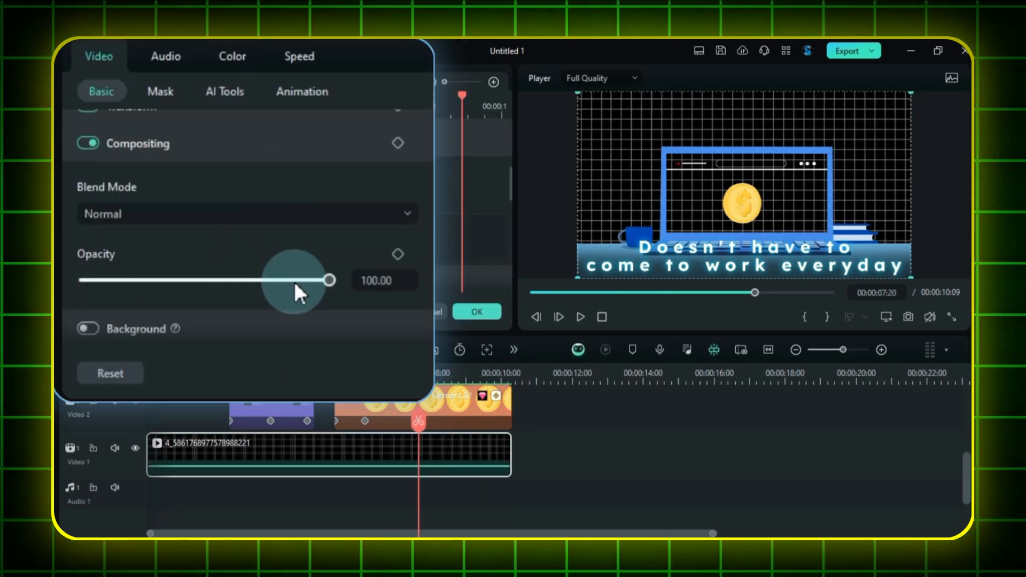
{"action": "left_click_drag", "start_coordinate": [295, 282], "coordinate": [188, 280]}
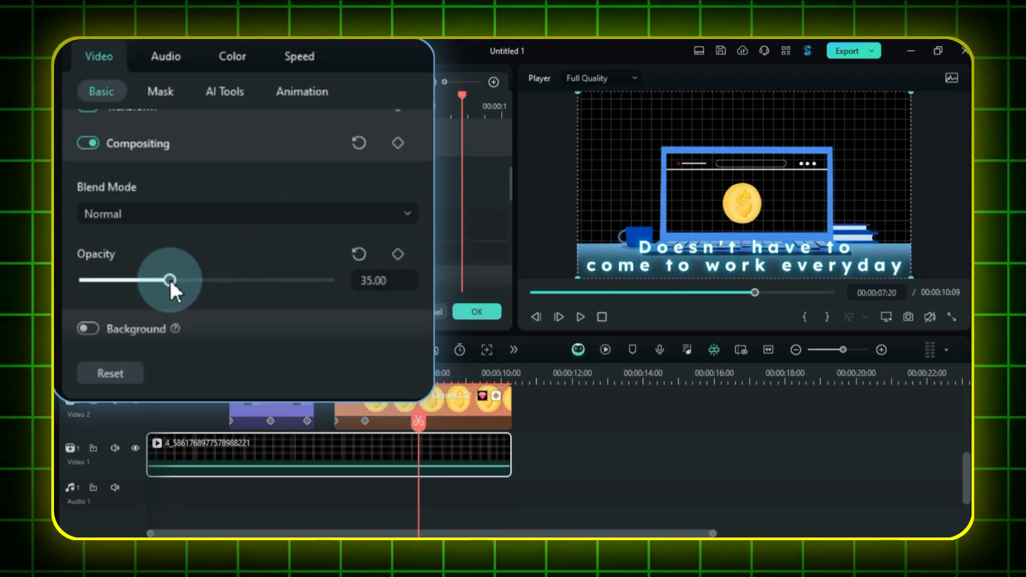
Split the grid clip at 00:00:02:03, near the start of the laptop scene.
{"action": "left_click_drag", "start_coordinate": [419, 368], "coordinate": [306, 411]}
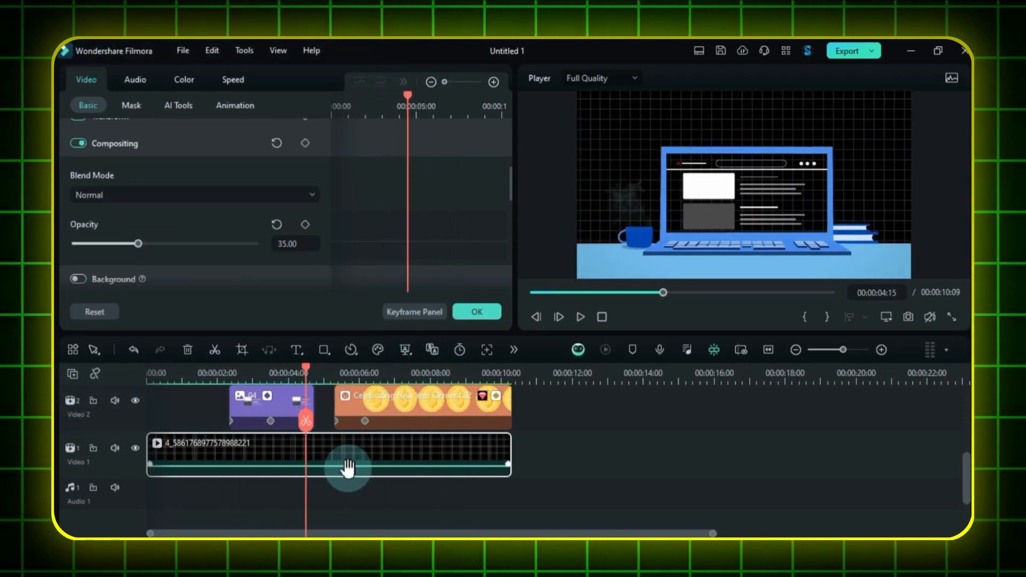
{"action": "scroll", "coordinate": [348, 468], "scroll_direction": "up", "scroll_amount": 5}
{"action": "left_click", "coordinate": [216, 378]}
{"action": "scroll", "coordinate": [252, 457], "scroll_direction": "down", "scroll_amount": 5}
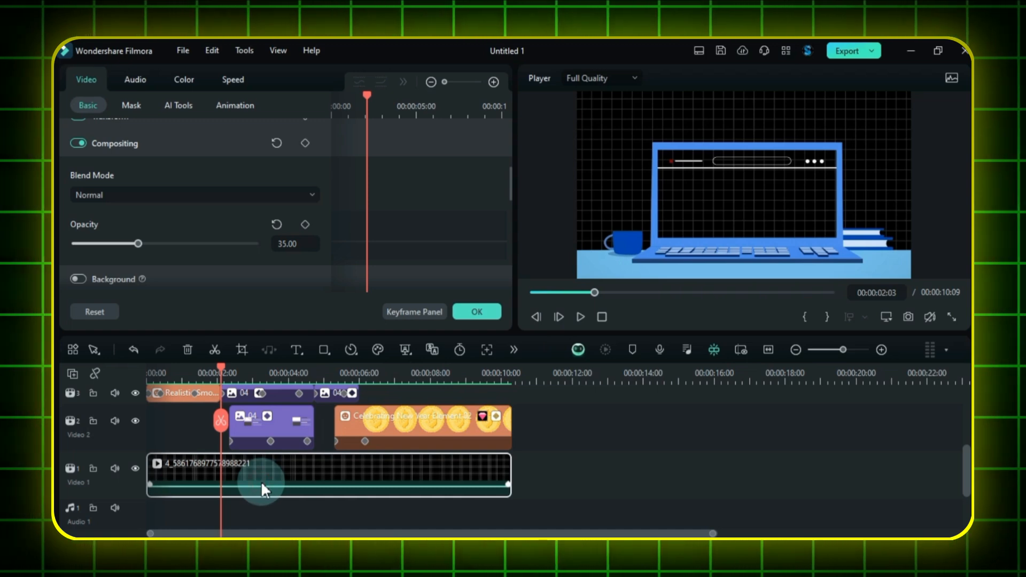
{"action": "key", "text": "ctrl+b"}
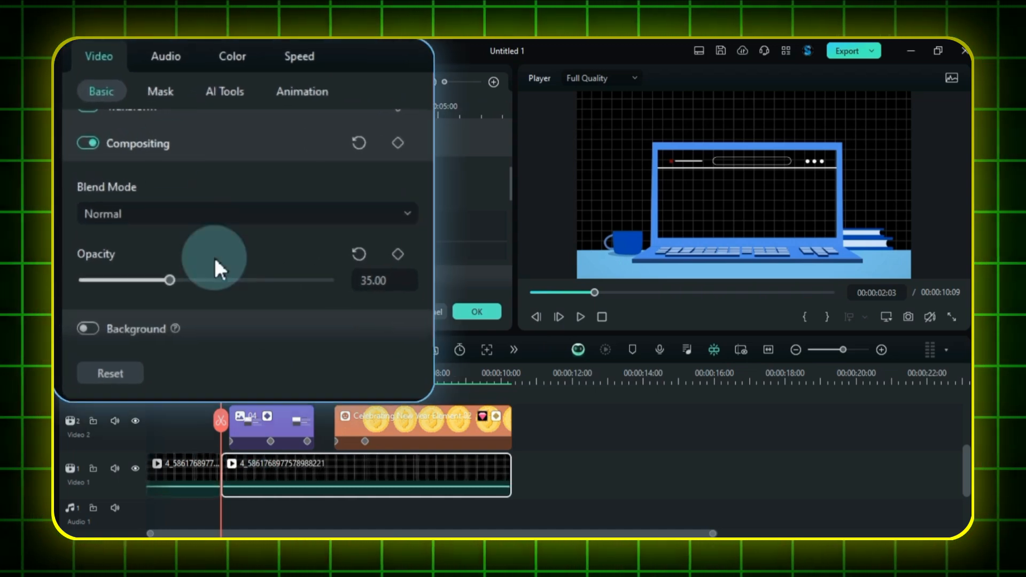
Add a rectangle mask to the second grid clip and roughly size it around the laptop's display.
{"action": "left_click", "coordinate": [159, 91]}
{"action": "left_click", "coordinate": [323, 142]}
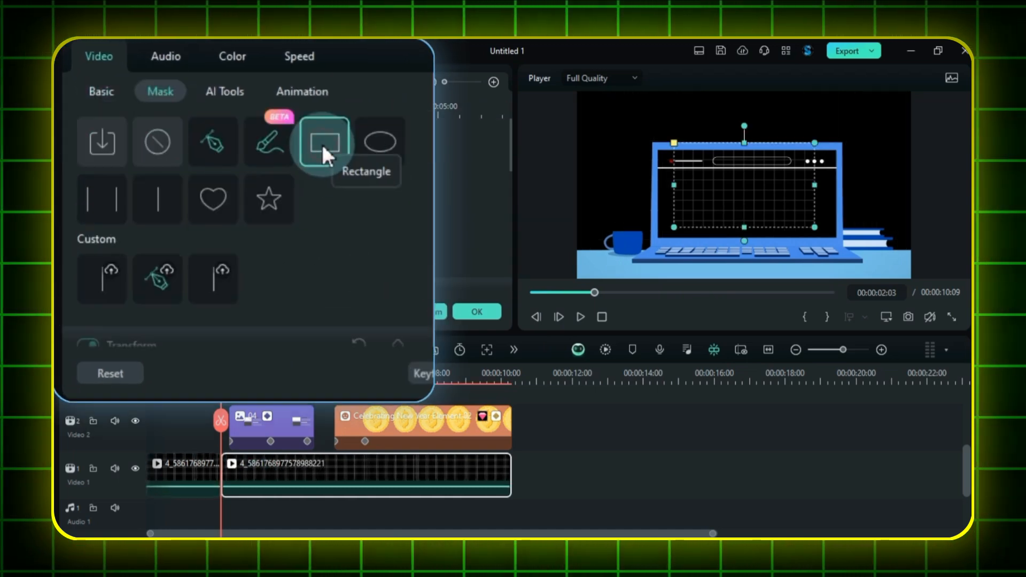
{"action": "left_click_drag", "start_coordinate": [674, 227], "coordinate": [664, 233]}
{"action": "left_click_drag", "start_coordinate": [745, 138], "coordinate": [746, 140]}
{"action": "left_click_drag", "start_coordinate": [665, 228], "coordinate": [650, 235]}
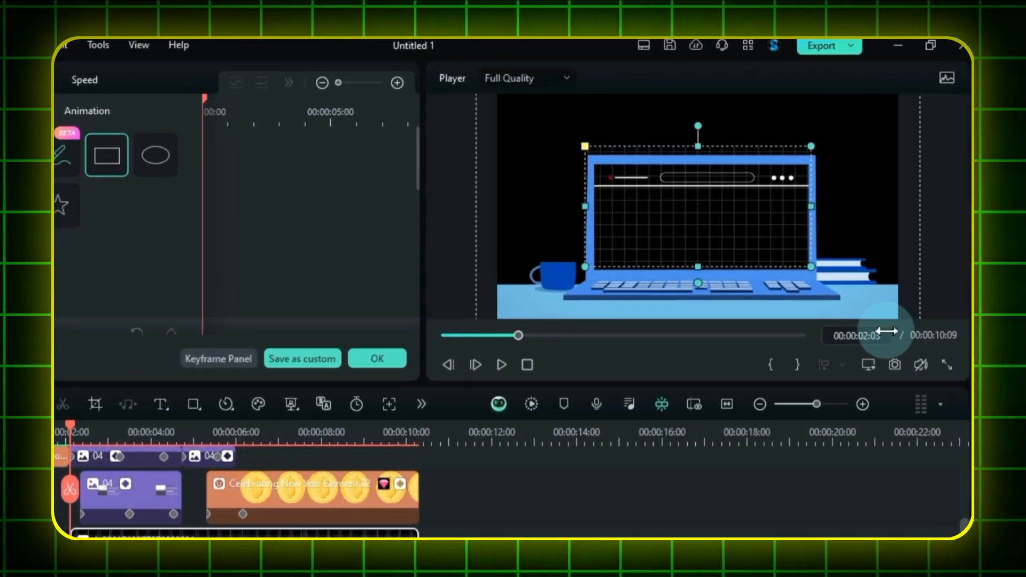
Refine the rectangle mask's side and lower edges to fit the frame of the laptop's display.
{"action": "left_click", "coordinate": [869, 365]}
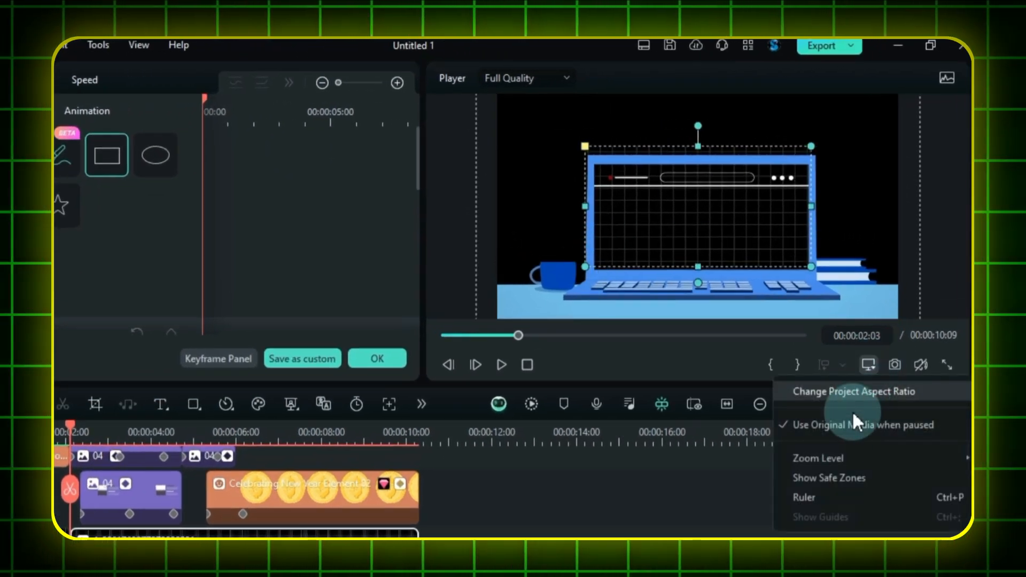
{"action": "mouse_move", "coordinate": [813, 458]}
{"action": "left_click", "coordinate": [642, 517]}
{"action": "left_click_drag", "start_coordinate": [497, 264], "coordinate": [534, 253]}
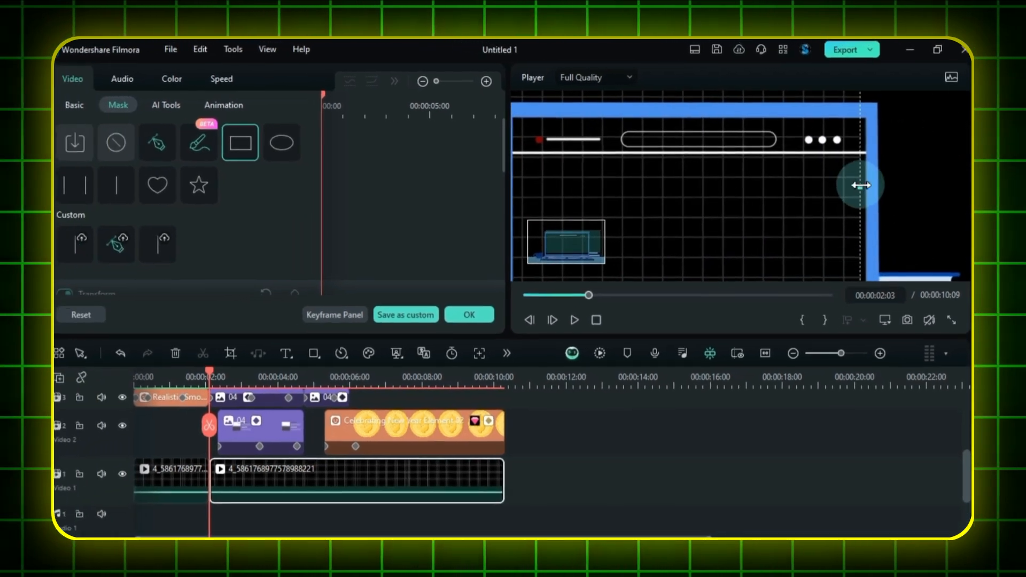
{"action": "left_click_drag", "start_coordinate": [852, 192], "coordinate": [855, 192]}
{"action": "left_click_drag", "start_coordinate": [866, 185], "coordinate": [868, 186]}
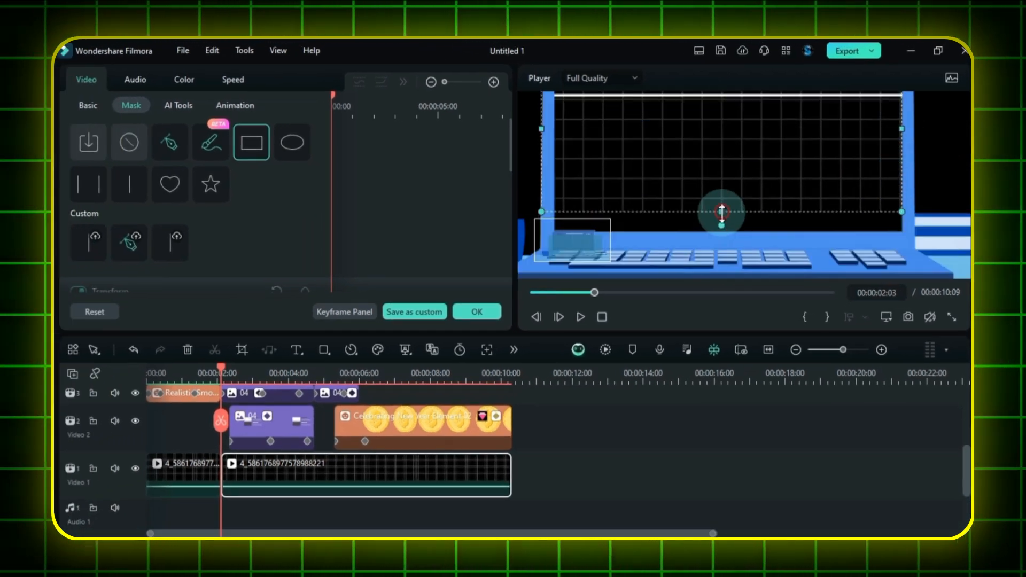
{"action": "left_click_drag", "start_coordinate": [722, 212], "coordinate": [722, 226]}
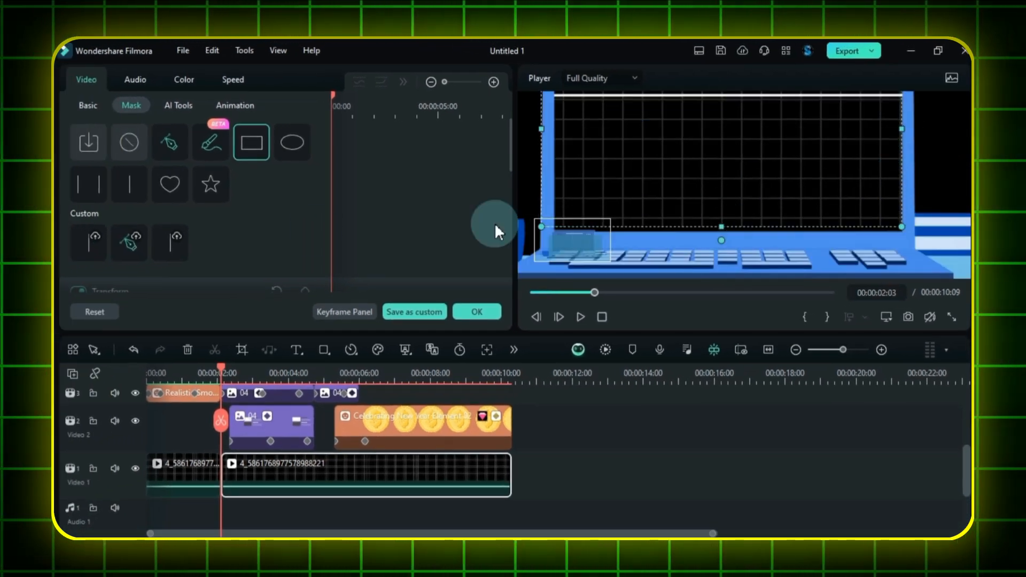
Set the rectangle mask's position to X 14 px and Y -59 px, and check its fit in the whole frame.
{"action": "scroll", "coordinate": [304, 264], "scroll_direction": "down", "scroll_amount": 8}
{"action": "left_click_drag", "start_coordinate": [365, 291], "coordinate": [351, 291]}
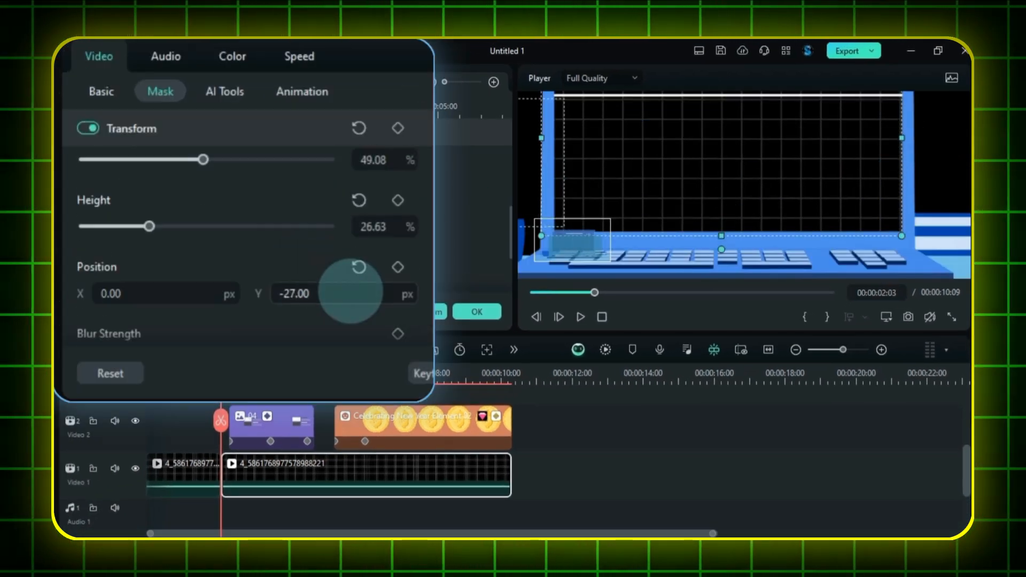
{"action": "left_click_drag", "start_coordinate": [171, 289], "coordinate": [175, 289]}
{"action": "left_click_drag", "start_coordinate": [584, 242], "coordinate": [585, 236]}
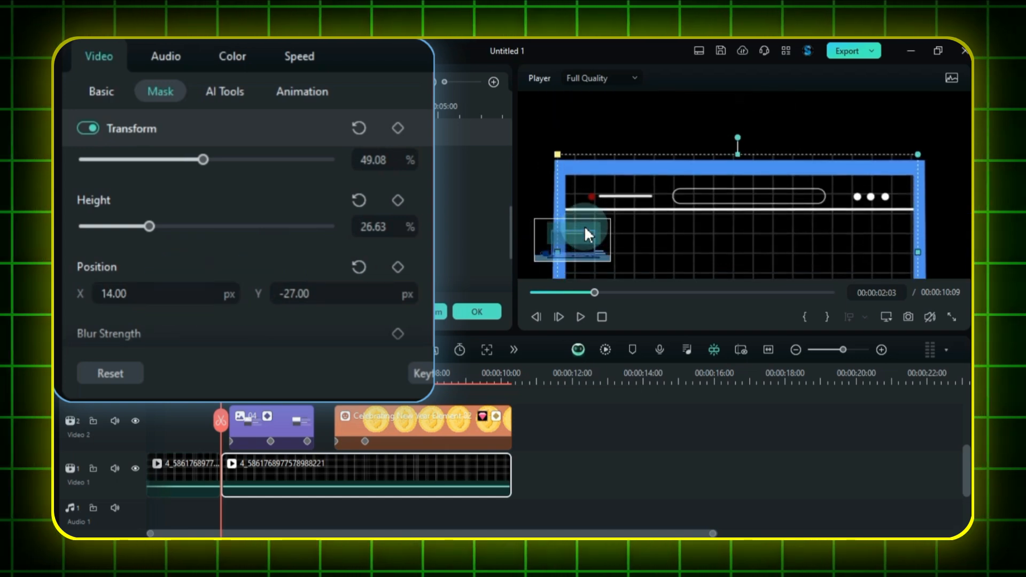
{"action": "left_click_drag", "start_coordinate": [362, 299], "coordinate": [342, 299]}
{"action": "left_click_drag", "start_coordinate": [575, 233], "coordinate": [571, 251]}
{"action": "left_click", "coordinate": [886, 317]}
{"action": "mouse_move", "coordinate": [855, 394]}
{"action": "left_click", "coordinate": [746, 395]}
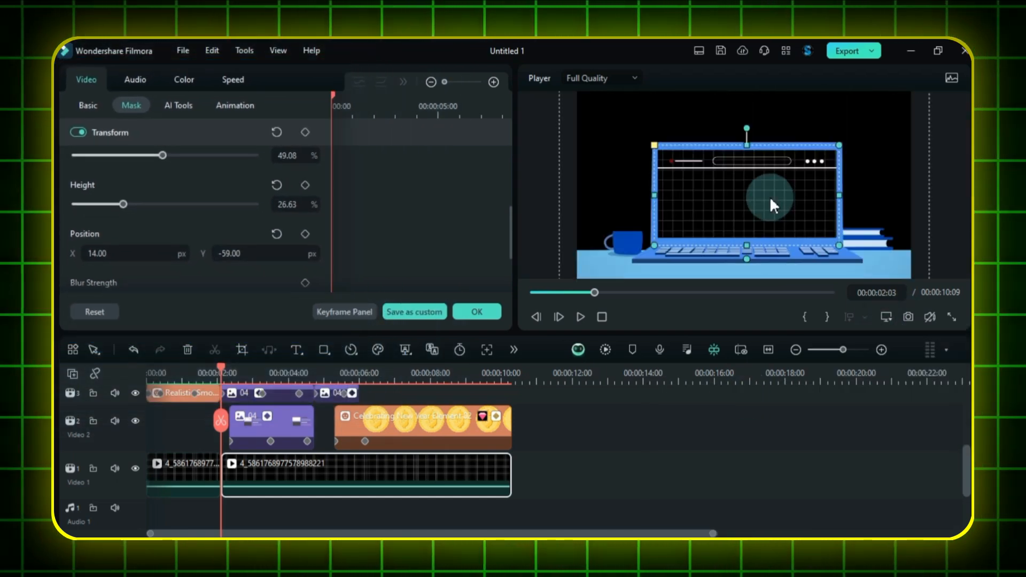
Invert the grid mask and add a mask Transform keyframe at 00:00:02:03.
{"action": "scroll", "coordinate": [211, 225], "scroll_direction": "down", "scroll_amount": 3}
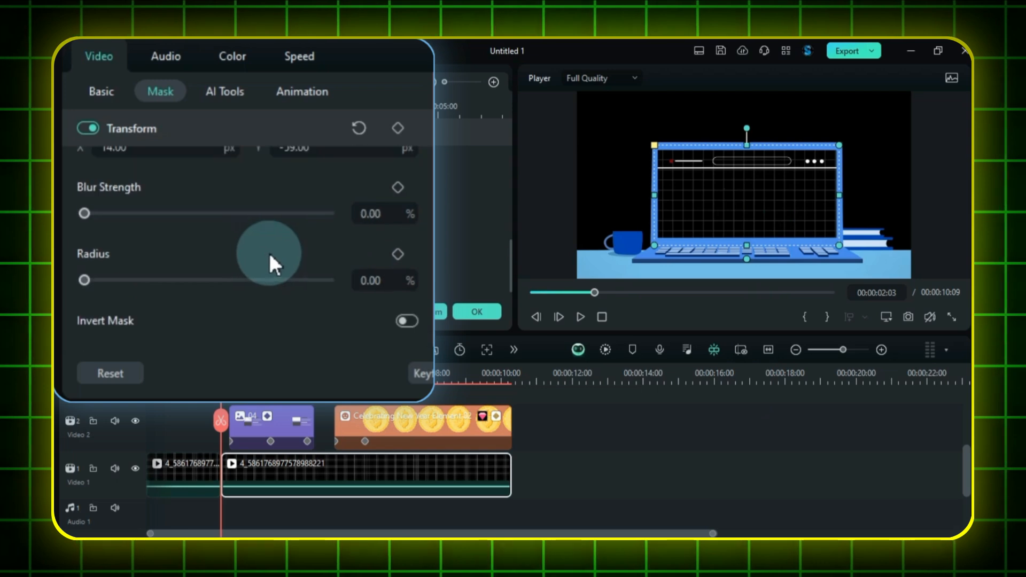
{"action": "left_click", "coordinate": [410, 319]}
{"action": "left_click_drag", "start_coordinate": [220, 370], "coordinate": [214, 392]}
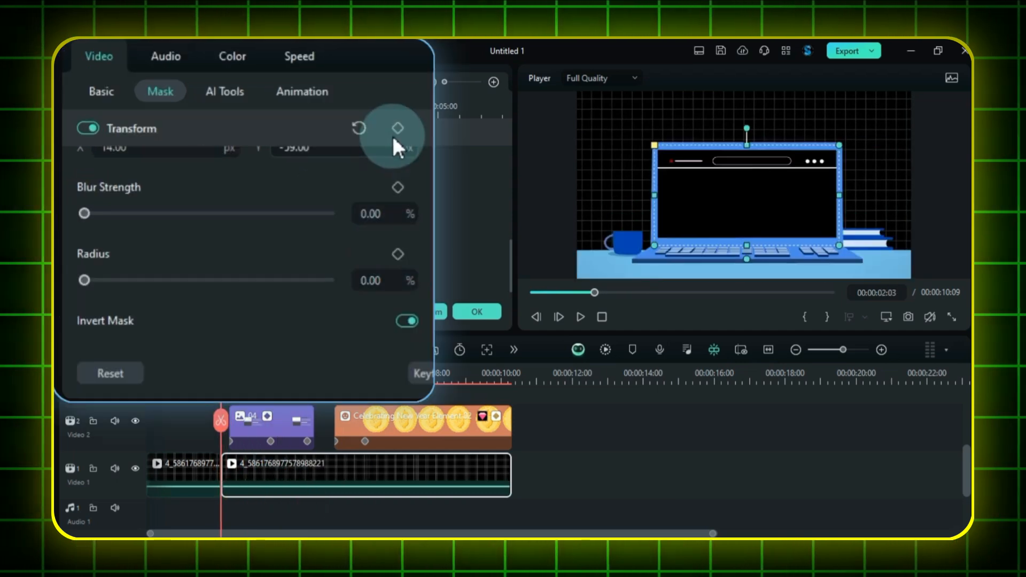
{"action": "left_click", "coordinate": [395, 131]}
Add a mask Transform keyframe at 00:00:04:23 with the mask scale set to 0.63%, and play back the scene.
{"action": "left_click_drag", "start_coordinate": [221, 421], "coordinate": [309, 421]}
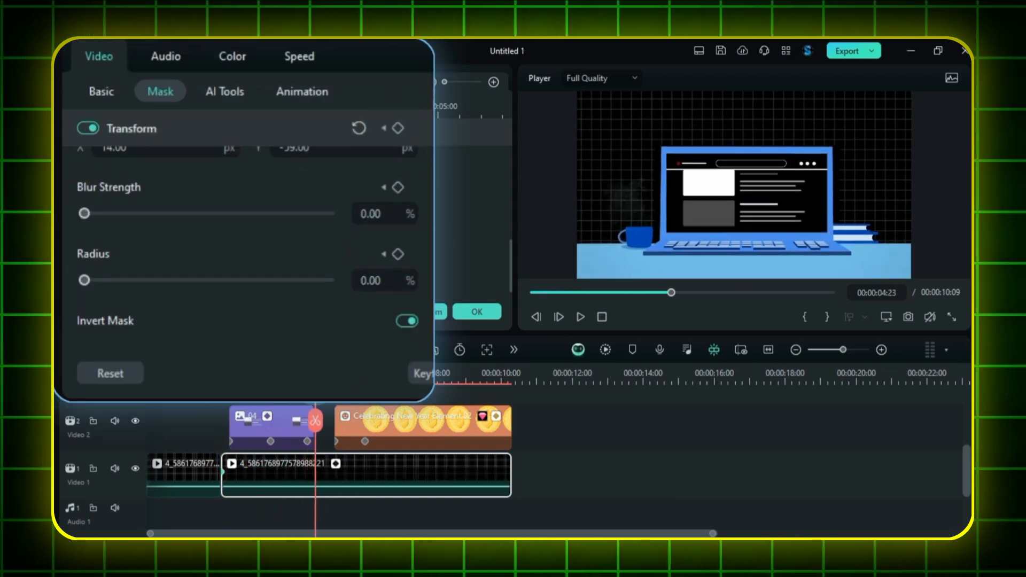
{"action": "scroll", "coordinate": [251, 252], "scroll_direction": "up", "scroll_amount": 6}
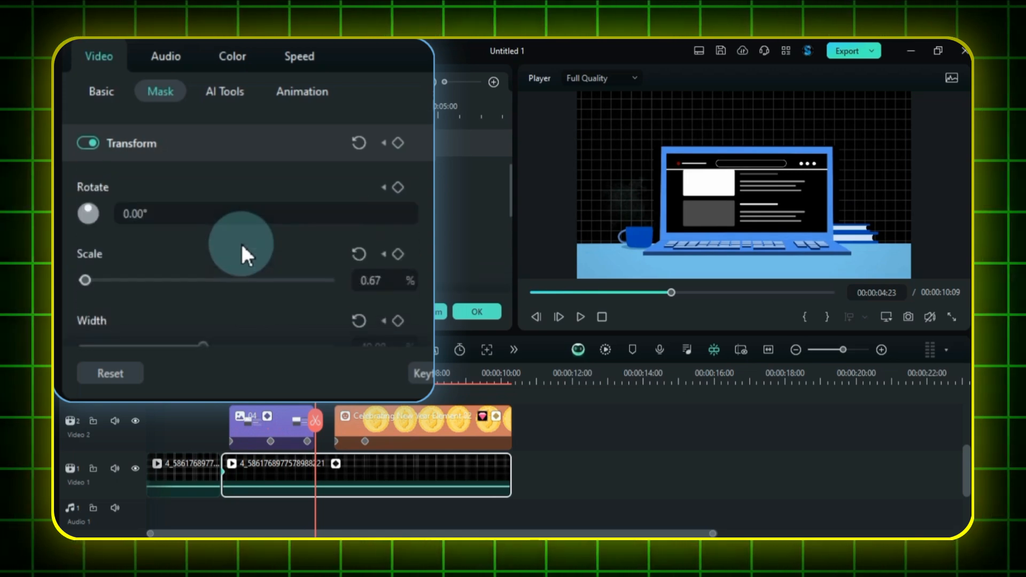
{"action": "left_click", "coordinate": [397, 142]}
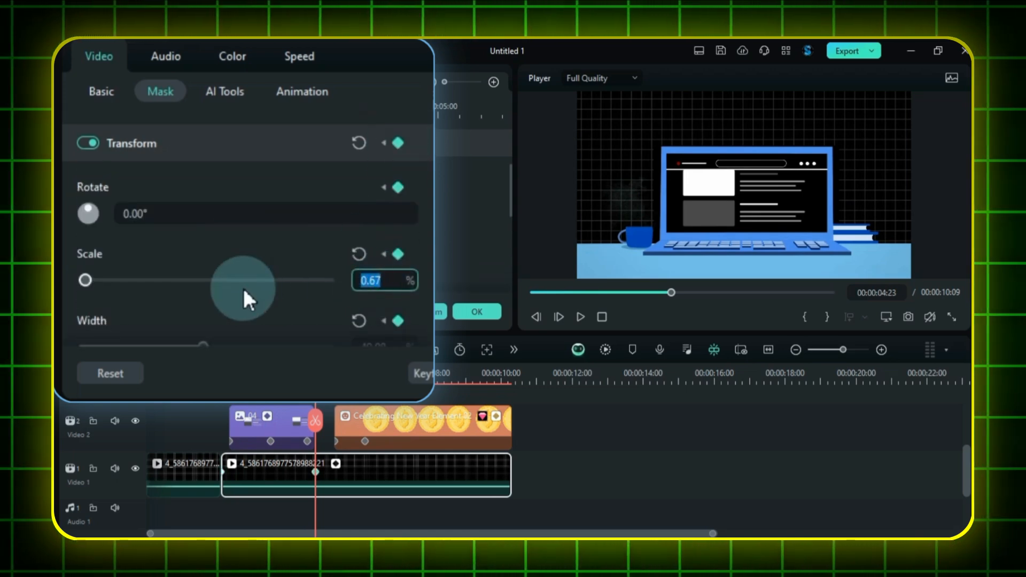
{"action": "type", "text": "0.63"}
{"action": "key", "text": "Return"}
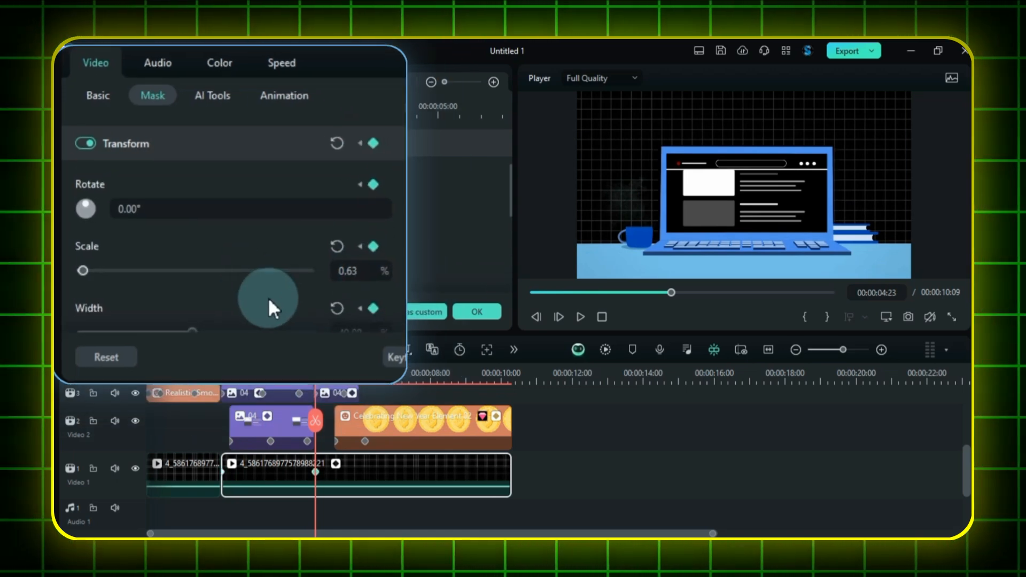
{"action": "left_click", "coordinate": [214, 454]}
{"action": "key", "text": "space"}
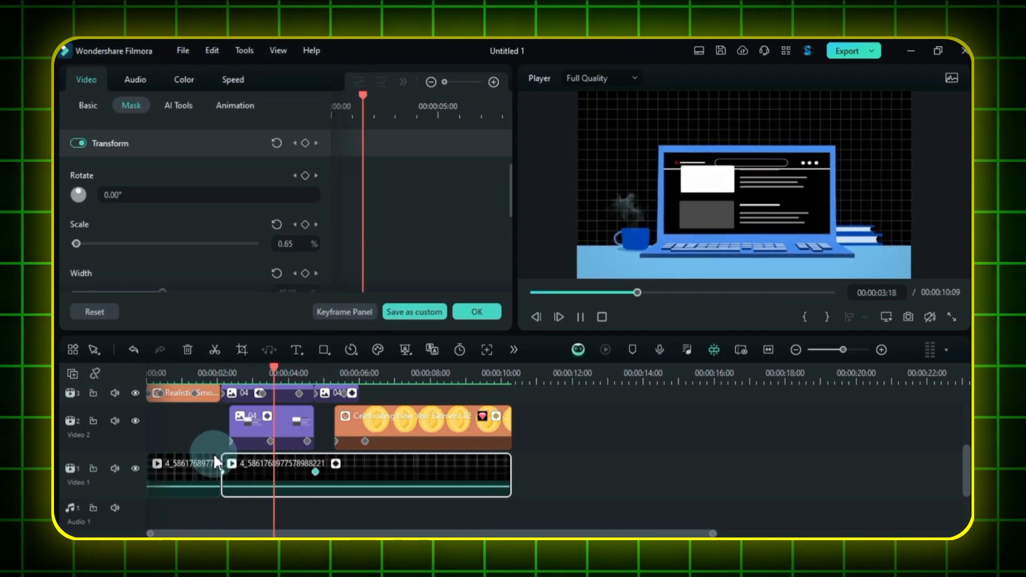
{"action": "left_click", "coordinate": [567, 443]}
Turn the "Doesn't have to" title into a compound clip with the default name.
{"action": "scroll", "coordinate": [568, 443], "scroll_direction": "up", "scroll_amount": 5}
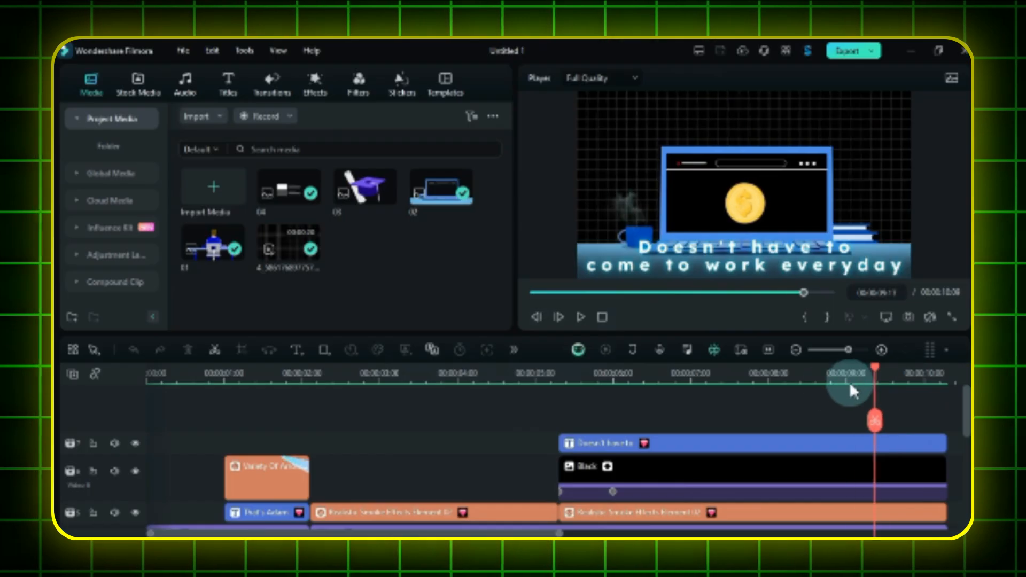
{"action": "left_click_drag", "start_coordinate": [584, 420], "coordinate": [668, 434]}
{"action": "right_click", "coordinate": [678, 447]}
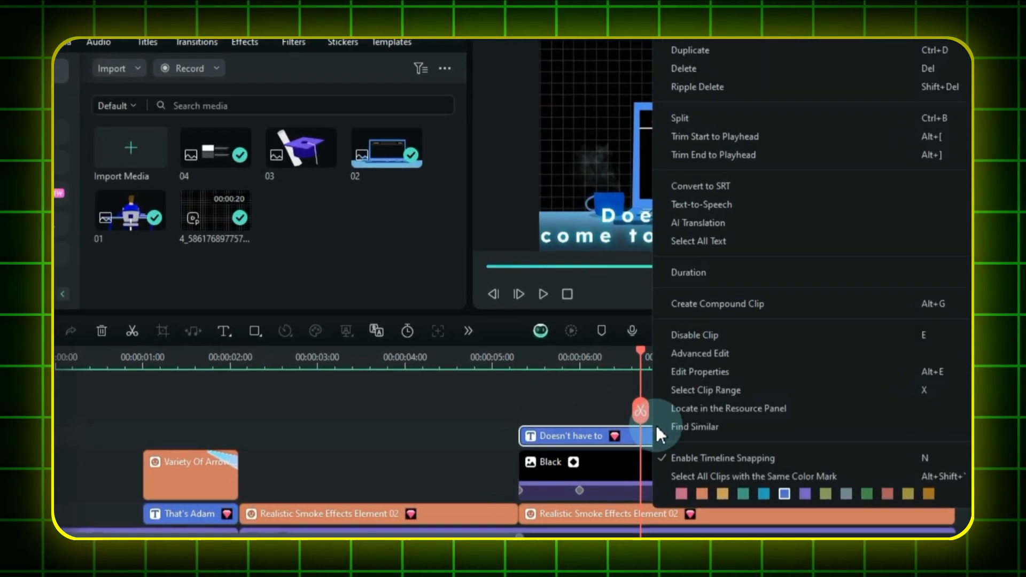
{"action": "left_click", "coordinate": [724, 324]}
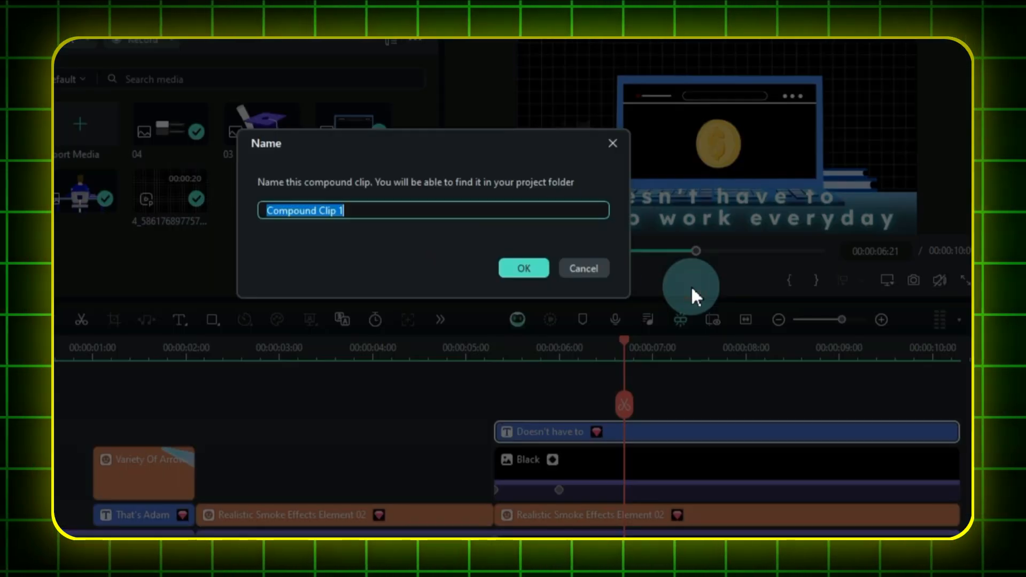
{"action": "left_click", "coordinate": [523, 268]}
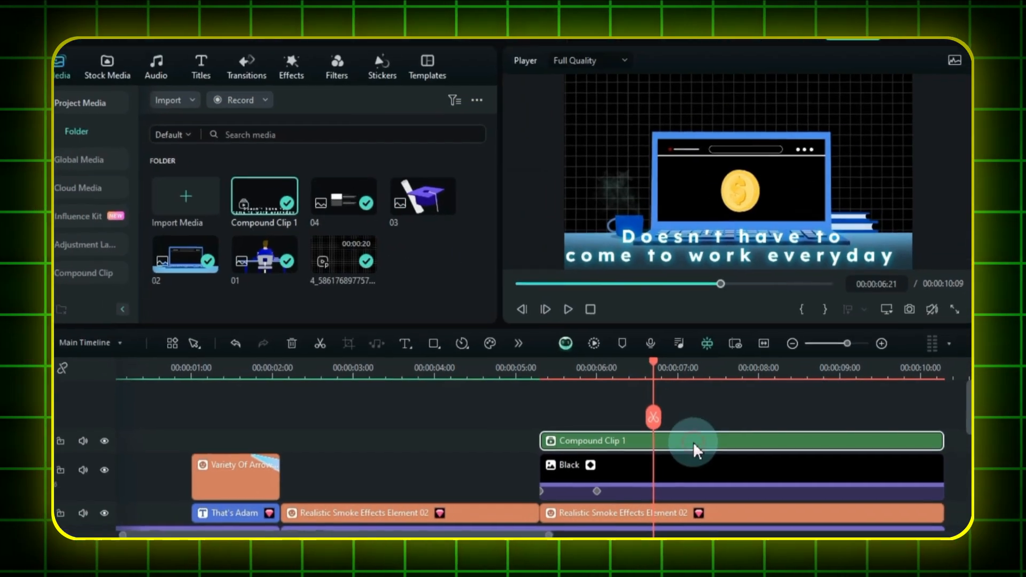
Add a Transform keyframe to the title's compound clip at 00:00:06:21 and scale the clip to 50% at 00:00:07:04.
{"action": "double_click", "coordinate": [694, 442]}
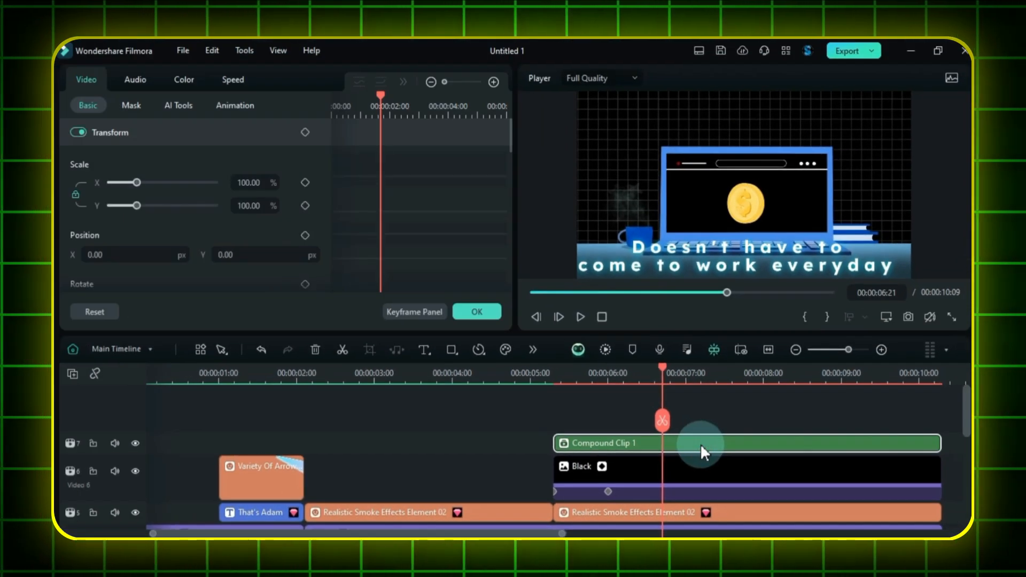
{"action": "left_click", "coordinate": [401, 127]}
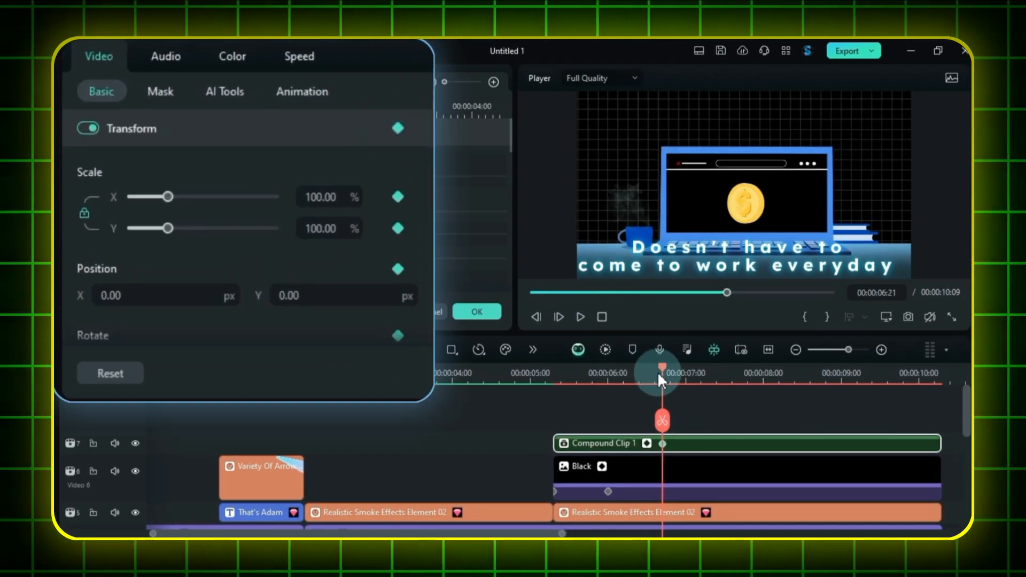
{"action": "left_click_drag", "start_coordinate": [672, 367], "coordinate": [697, 368]}
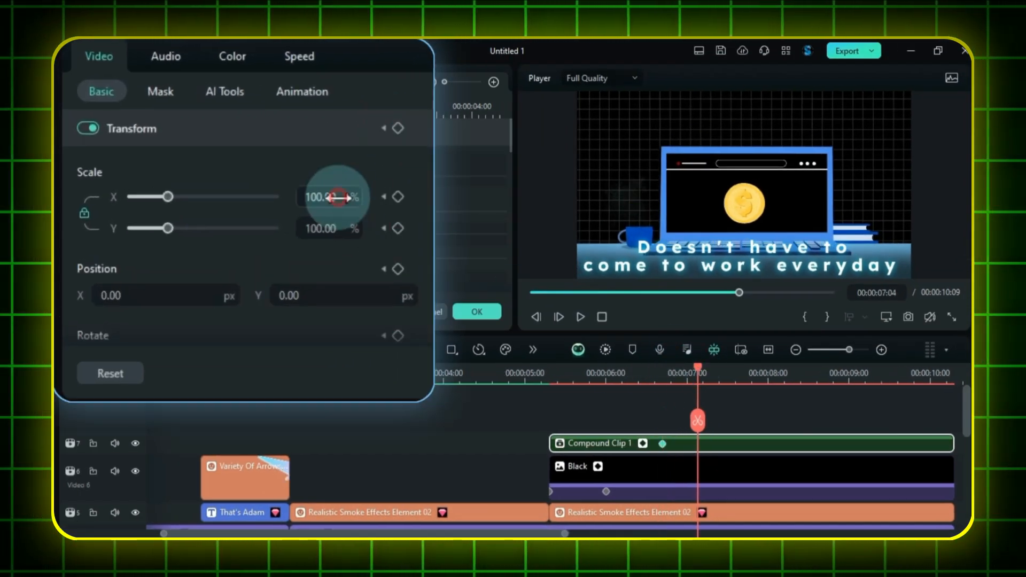
{"action": "scroll", "coordinate": [334, 197], "scroll_direction": "down", "scroll_amount": 13}
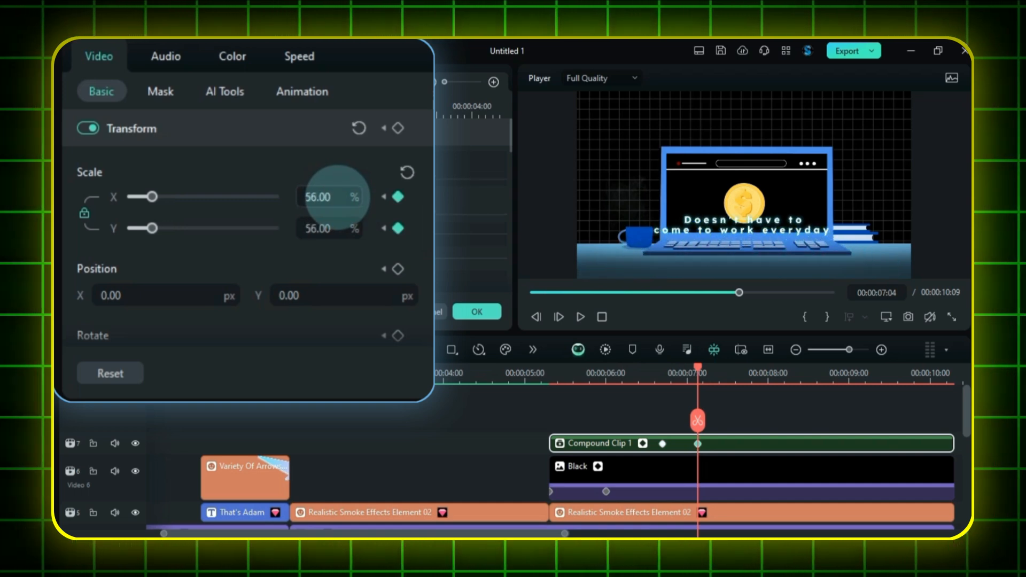
{"action": "scroll", "coordinate": [337, 197], "scroll_direction": "down", "scroll_amount": 3}
Set the compound clip's position to X -455 px and Y -240 px at 00:00:07:04, and play back the title's movement.
{"action": "scroll", "coordinate": [161, 296], "scroll_direction": "down", "scroll_amount": 7}
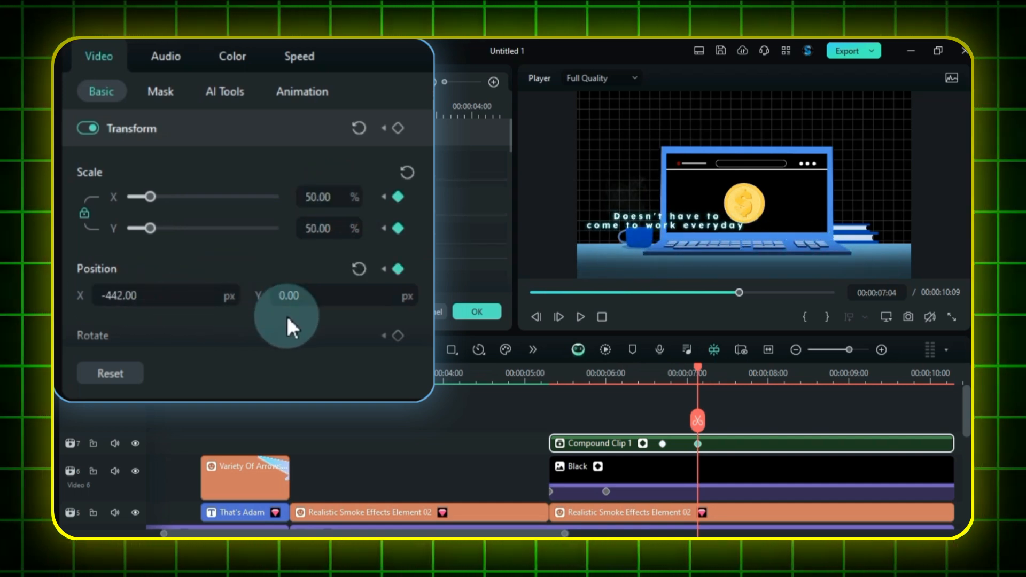
{"action": "scroll", "coordinate": [355, 294], "scroll_direction": "down", "scroll_amount": 14}
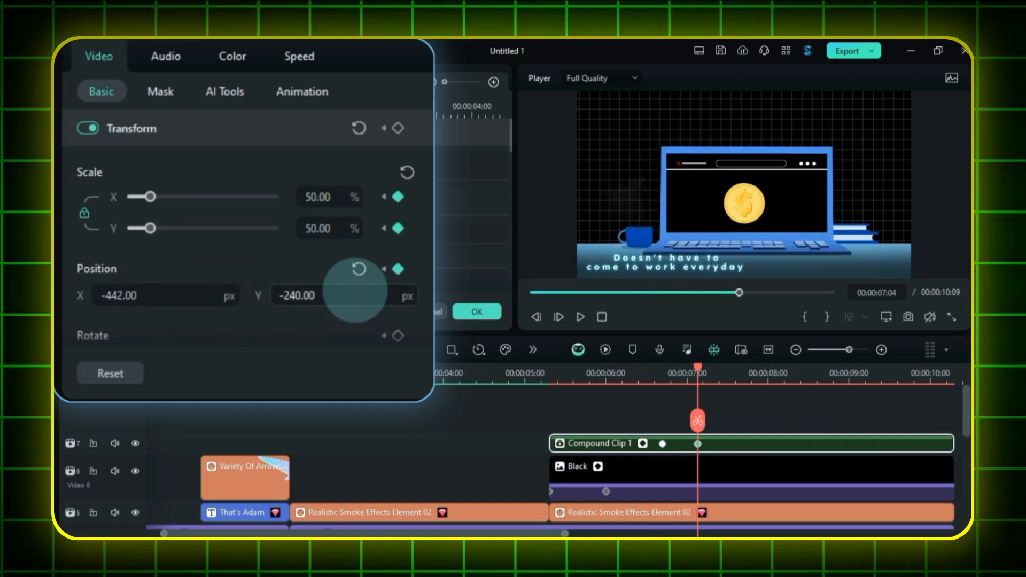
{"action": "scroll", "coordinate": [223, 294], "scroll_direction": "down", "scroll_amount": 2}
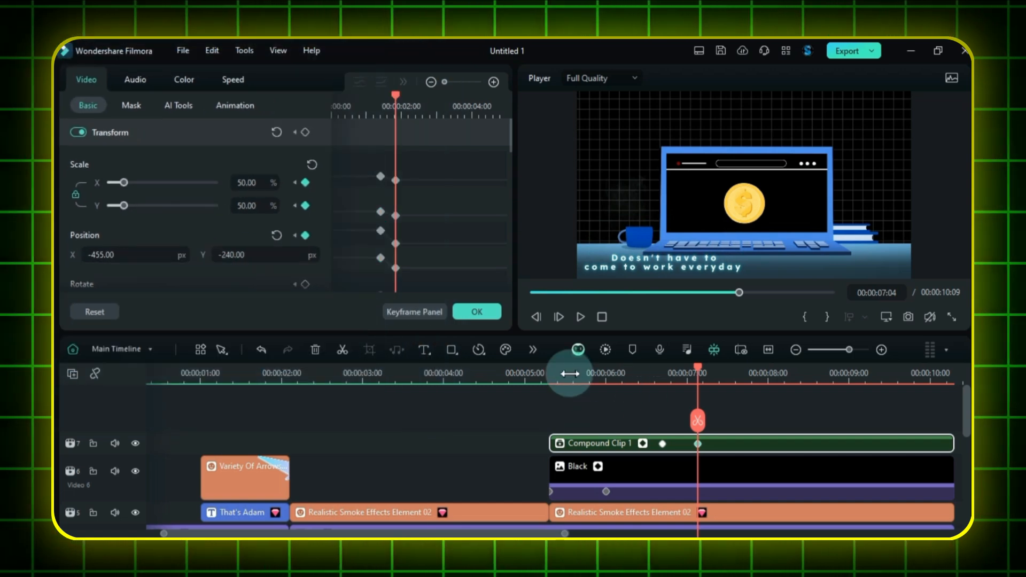
{"action": "left_click", "coordinate": [553, 373]}
{"action": "key", "text": "space"}
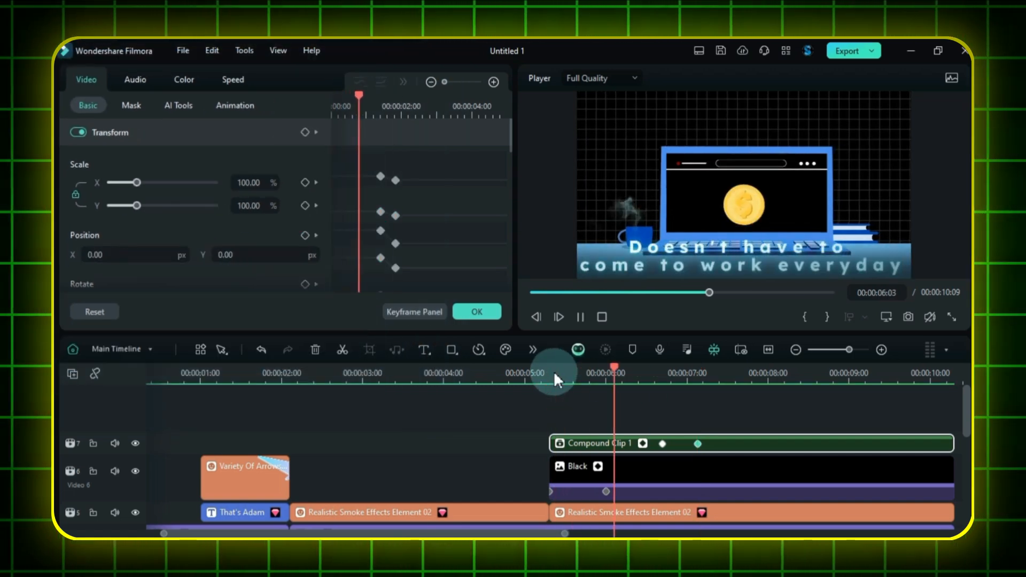
{"action": "key", "text": "space"}
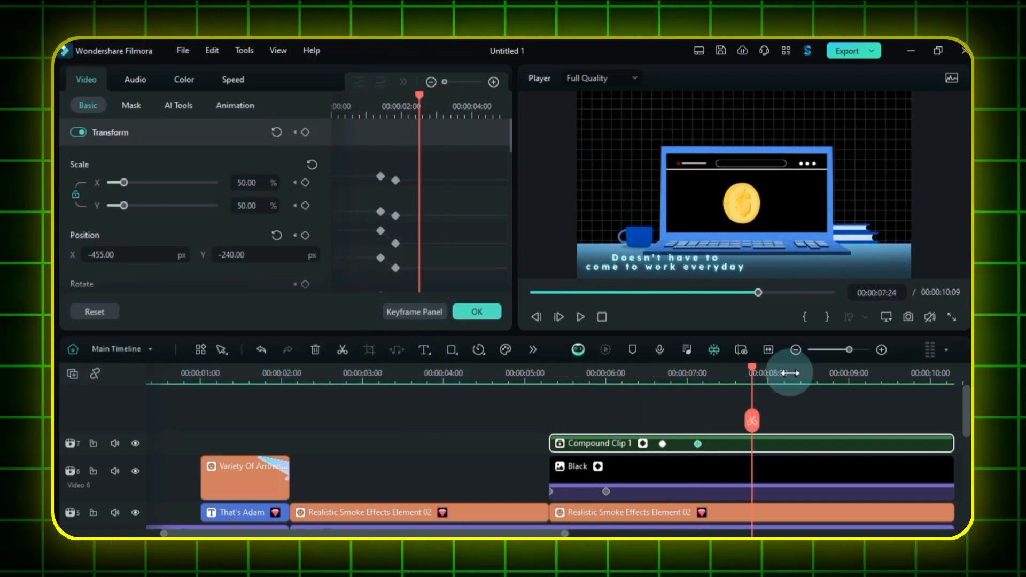
Find the Black stock image with the search term "black" and place it above the compound clip, starting at 00:00:06:21.
{"action": "scroll", "coordinate": [774, 410], "scroll_direction": "right", "scroll_amount": 3}
{"action": "left_click", "coordinate": [562, 445]}
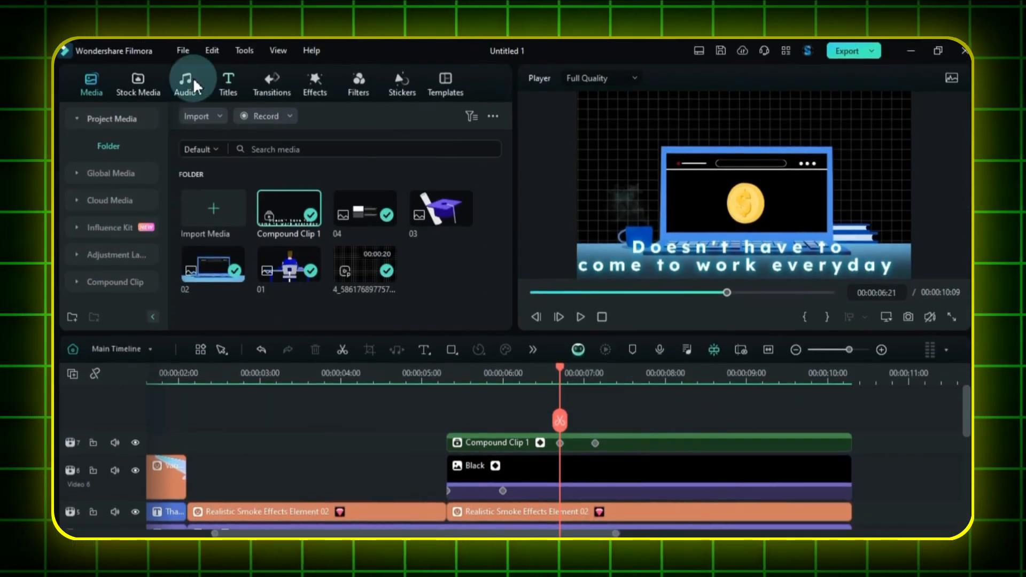
{"action": "left_click", "coordinate": [185, 79]}
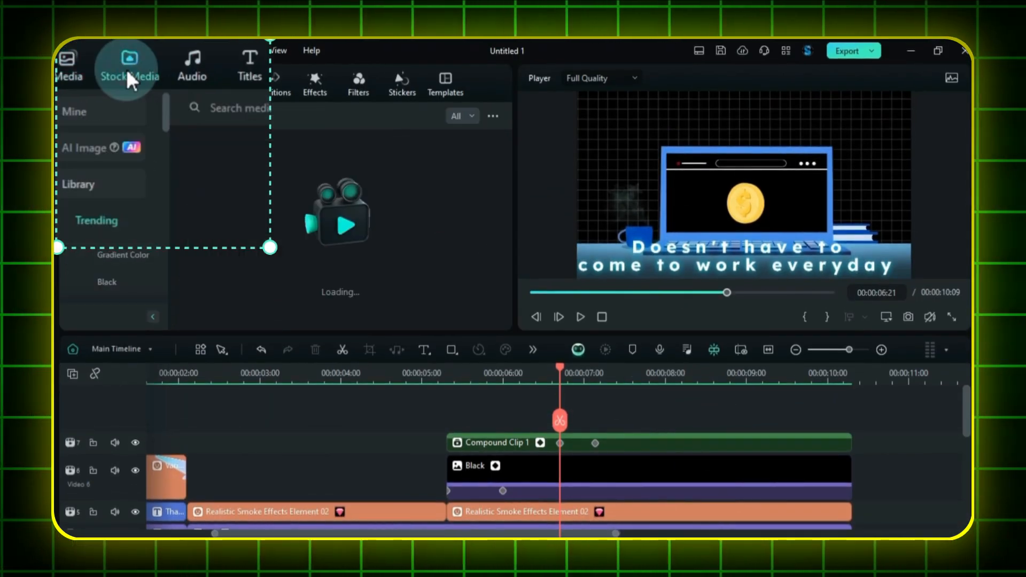
{"action": "left_click", "coordinate": [378, 86]}
{"action": "type", "text": "black"}
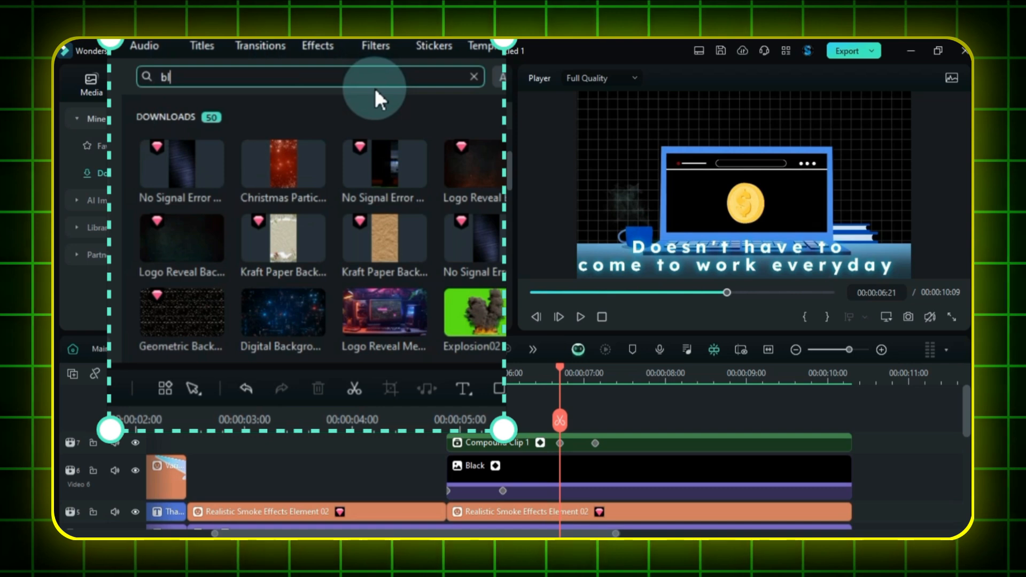
{"action": "key", "text": "Return"}
{"action": "left_click_drag", "start_coordinate": [277, 146], "coordinate": [590, 441]}
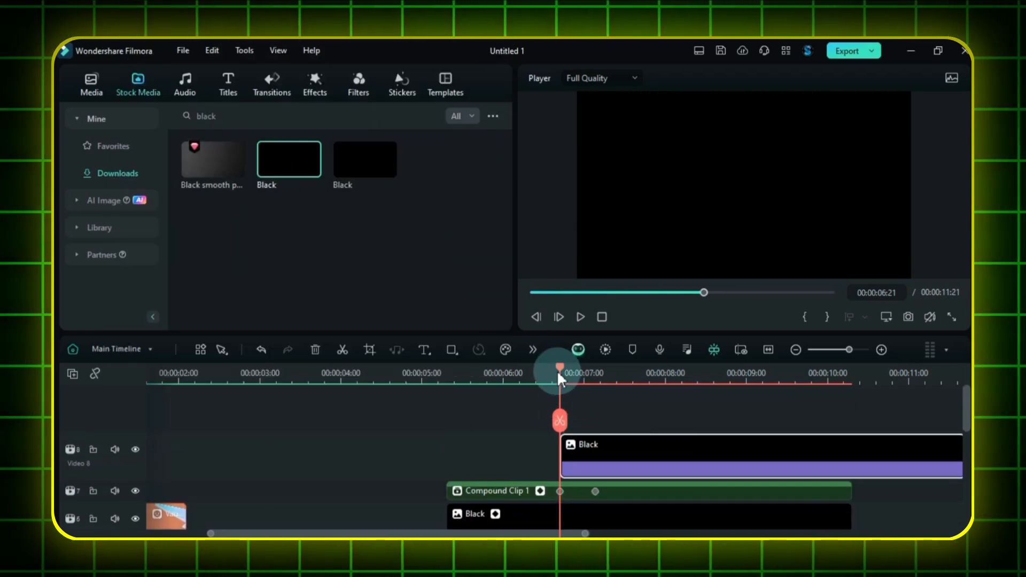
Split the Black clip at 00:00:10:09 and delete the part after the cut.
{"action": "left_click_drag", "start_coordinate": [561, 367], "coordinate": [866, 455]}
{"action": "left_click", "coordinate": [852, 422]}
{"action": "left_click", "coordinate": [907, 464]}
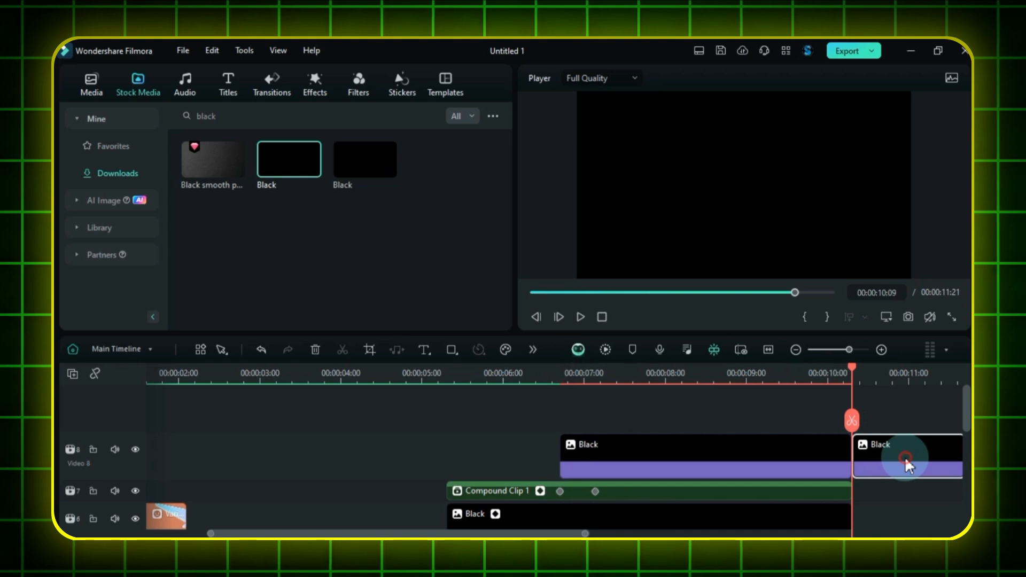
{"action": "key", "text": "Delete"}
Apply a single-line mask to the upper Black clip, rotated 12° with its X position at 137 px.
{"action": "double_click", "coordinate": [706, 458]}
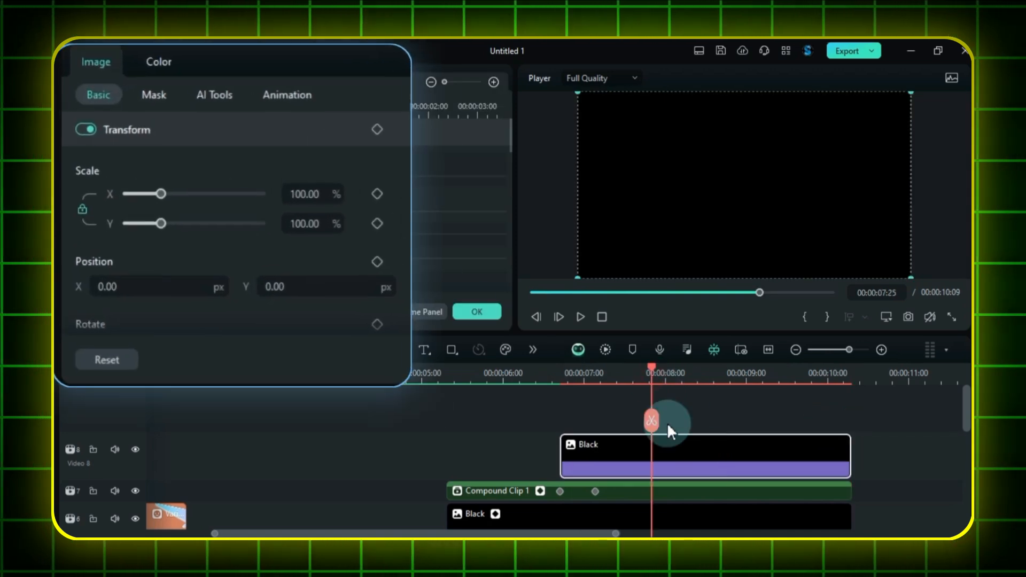
{"action": "left_click", "coordinate": [166, 94]}
{"action": "left_click", "coordinate": [164, 196]}
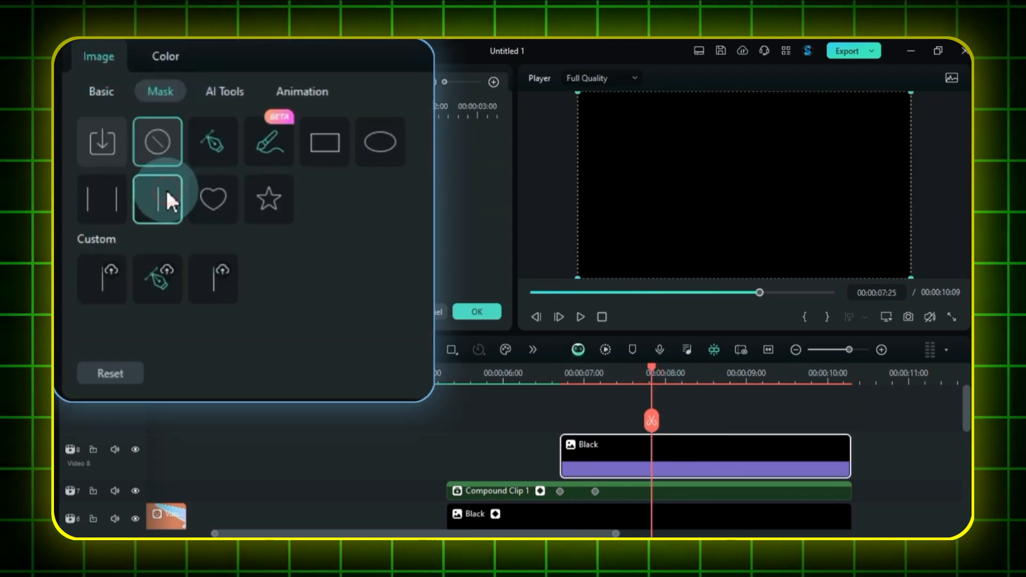
{"action": "scroll", "coordinate": [335, 236], "scroll_direction": "down", "scroll_amount": 3}
{"action": "left_click_drag", "start_coordinate": [335, 236], "coordinate": [305, 254]}
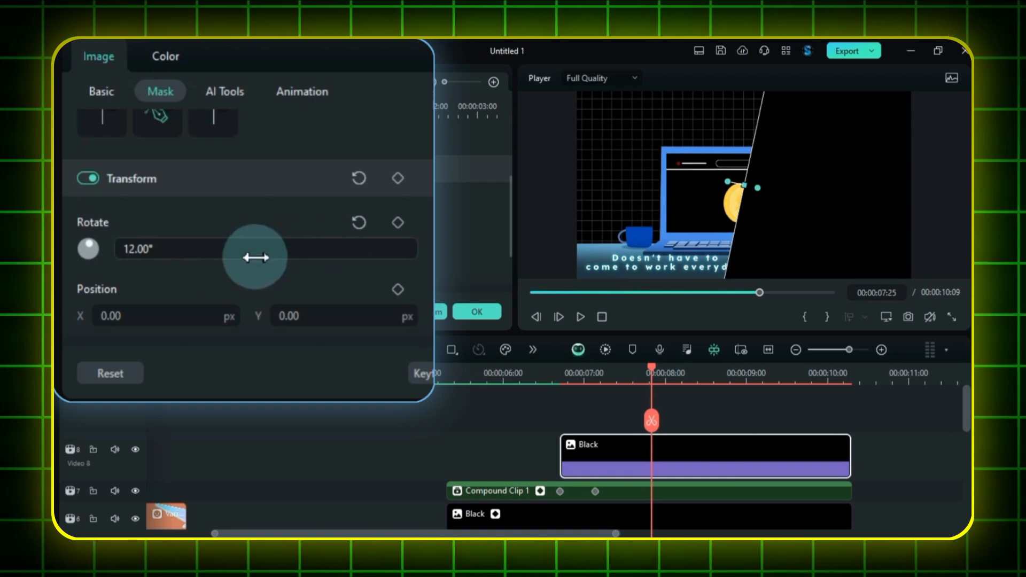
{"action": "left_click_drag", "start_coordinate": [152, 312], "coordinate": [155, 312]}
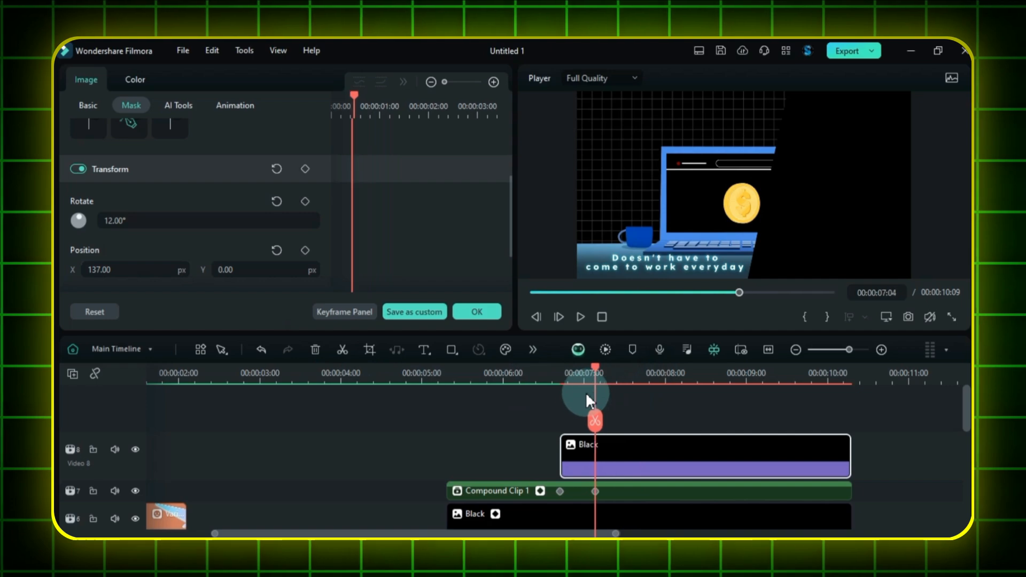
{"action": "left_click_drag", "start_coordinate": [586, 396], "coordinate": [619, 398]}
{"action": "left_click", "coordinate": [655, 416]}
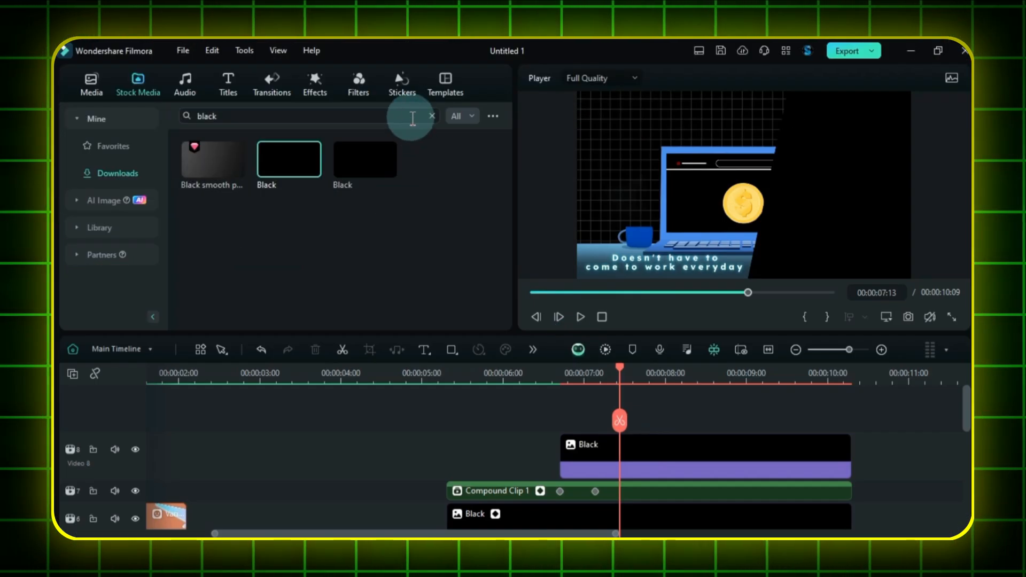
Place the Sample Color Gradient 12 stock image above the Black clip from 00:00:06:21 and trim it to end at 00:00:10:09.
{"action": "left_click", "coordinate": [430, 117]}
{"action": "scroll", "coordinate": [417, 214], "scroll_direction": "down", "scroll_amount": 6}
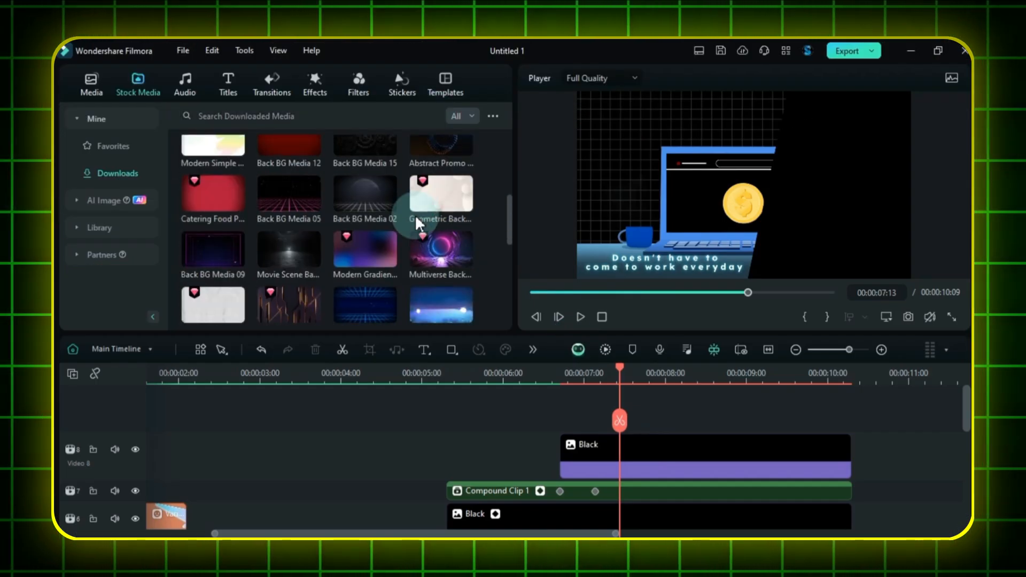
{"action": "left_click_drag", "start_coordinate": [195, 198], "coordinate": [572, 442]}
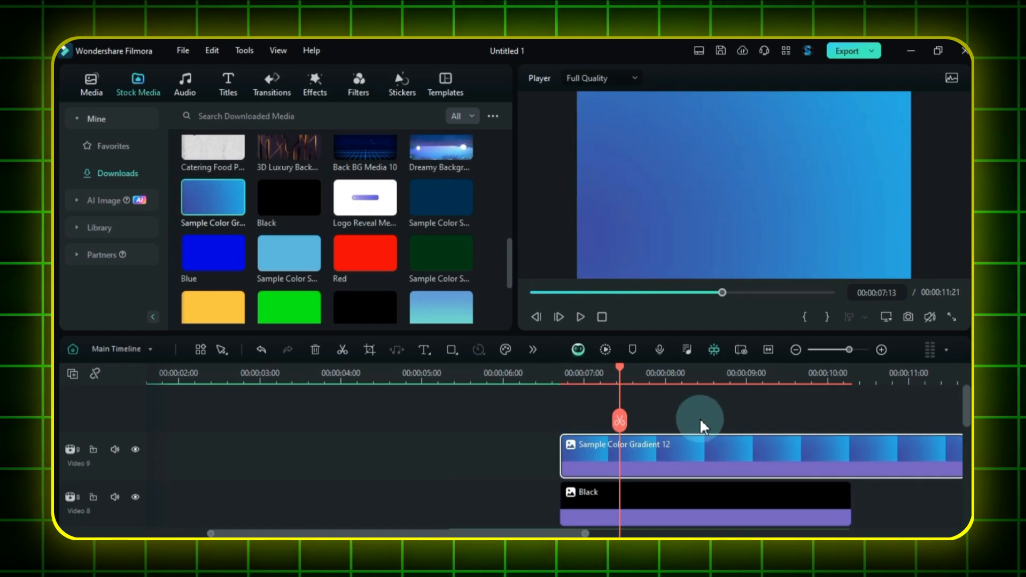
{"action": "left_click", "coordinate": [850, 422]}
{"action": "key", "text": "Delete"}
Apply a Parallel Lines mask to the gradient clip and set the mask width to 2%.
{"action": "left_click", "coordinate": [669, 373]}
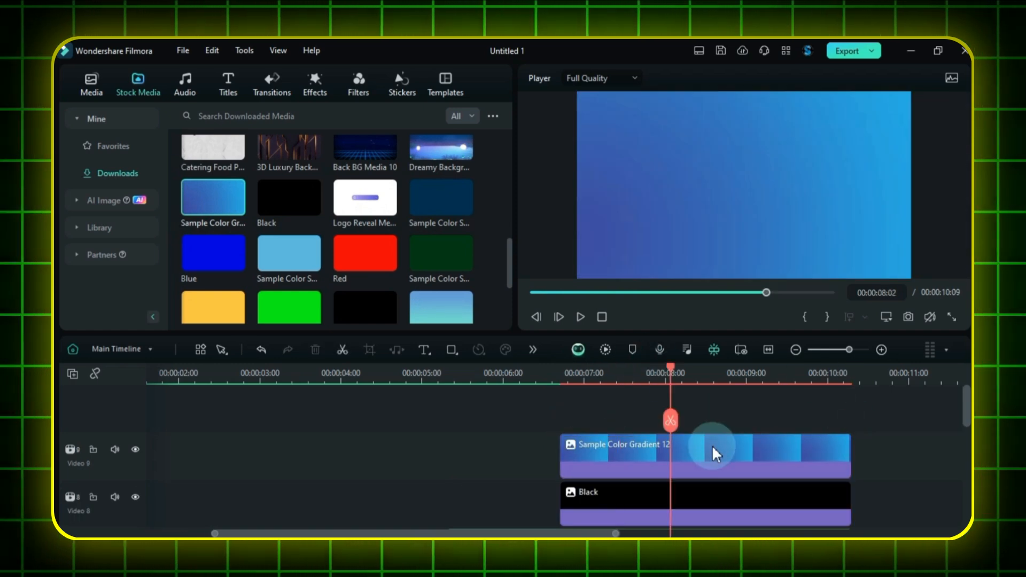
{"action": "double_click", "coordinate": [712, 446]}
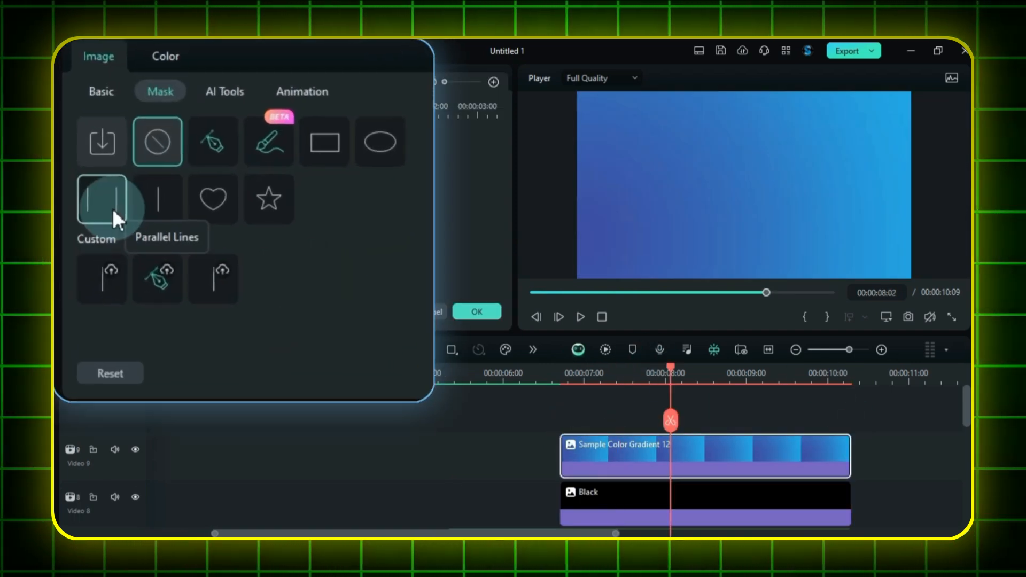
{"action": "left_click", "coordinate": [112, 209]}
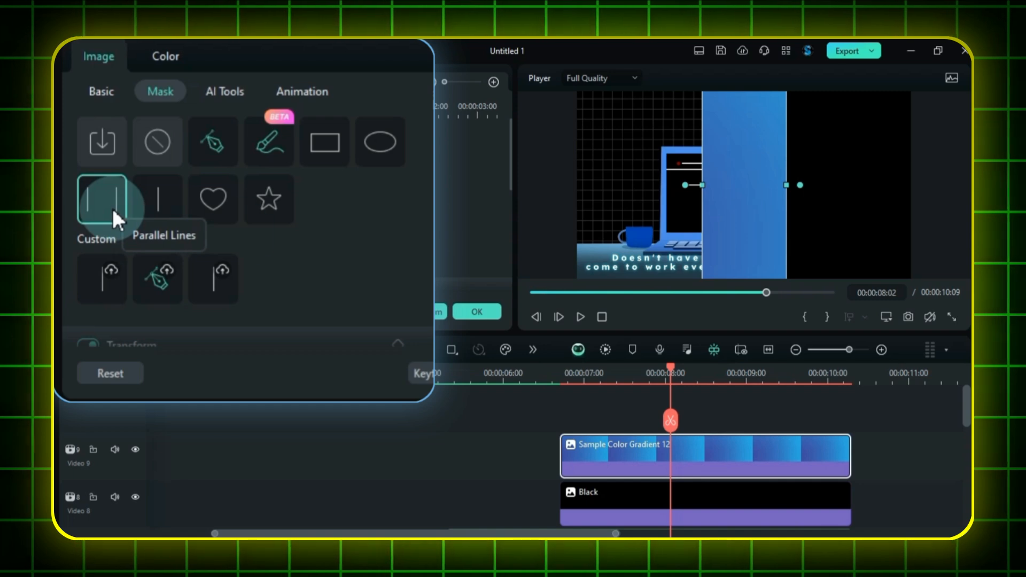
{"action": "scroll", "coordinate": [361, 247], "scroll_direction": "down", "scroll_amount": 5}
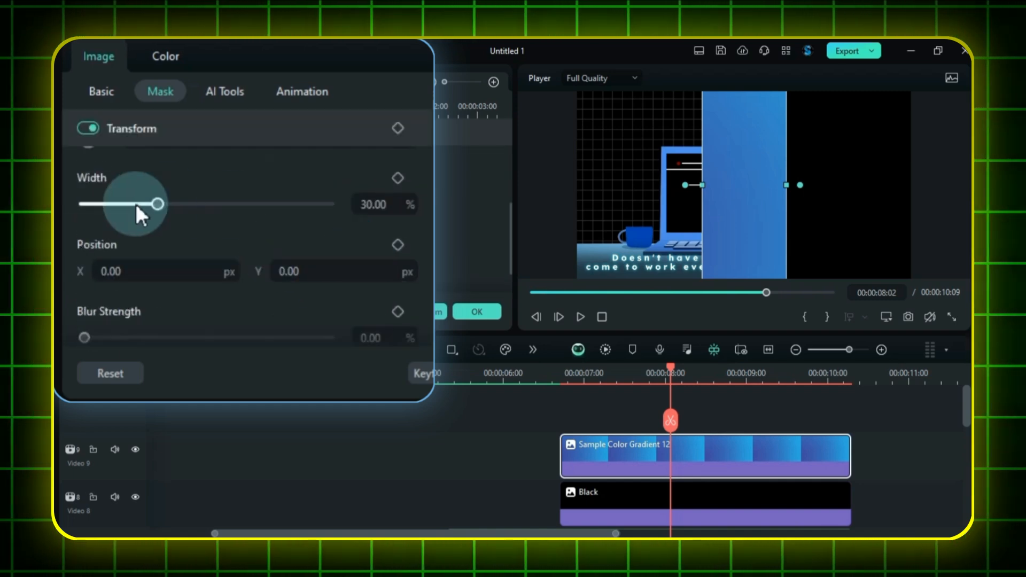
{"action": "left_click_drag", "start_coordinate": [136, 205], "coordinate": [88, 210]}
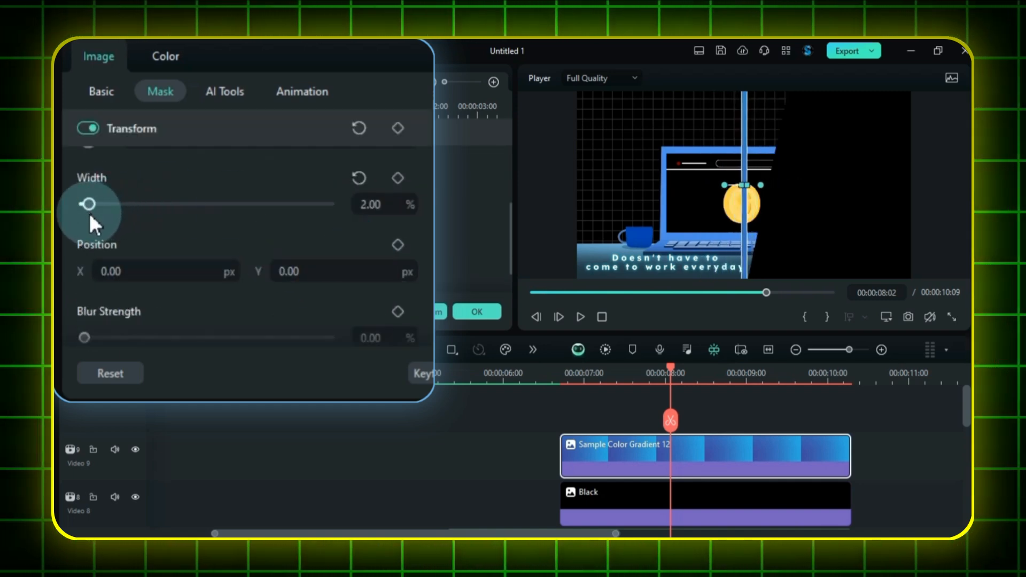
Rotate the gradient clip's mask to 12° and set its X position to 141 px along the black area's edge.
{"action": "scroll", "coordinate": [220, 236], "scroll_direction": "up", "scroll_amount": 1}
{"action": "left_click", "coordinate": [220, 202]}
{"action": "type", "text": "12"}
{"action": "key", "text": "Return"}
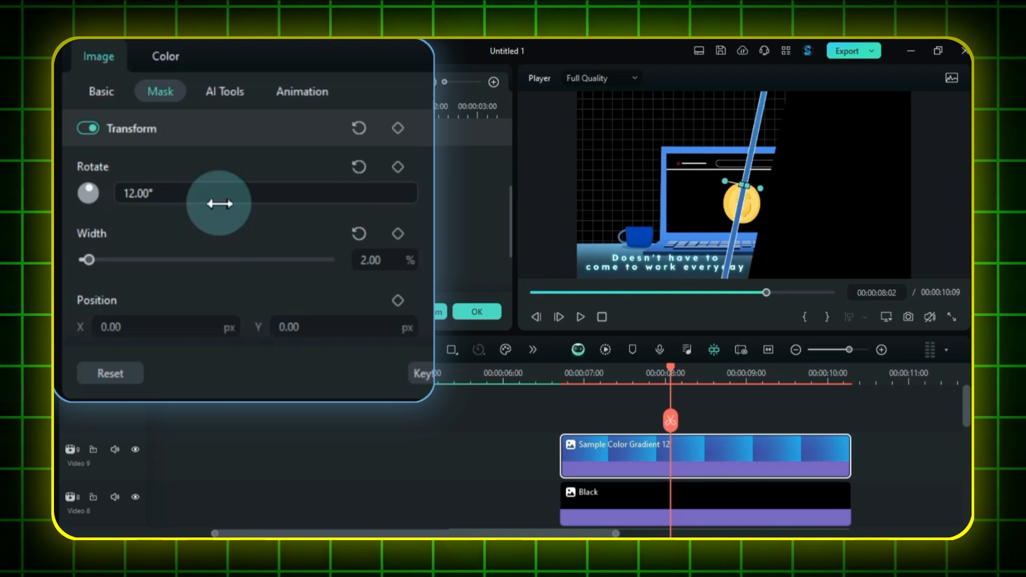
{"action": "left_click", "coordinate": [171, 331]}
{"action": "type", "text": "70"}
{"action": "key", "text": "Return"}
{"action": "left_click_drag", "start_coordinate": [172, 333], "coordinate": [166, 333]}
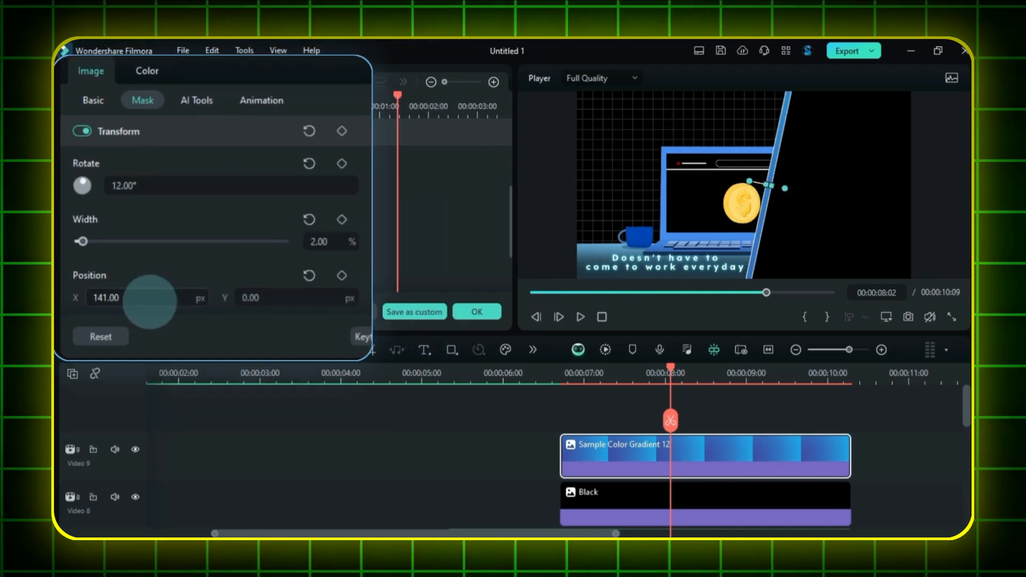
{"action": "left_click", "coordinate": [617, 404]}
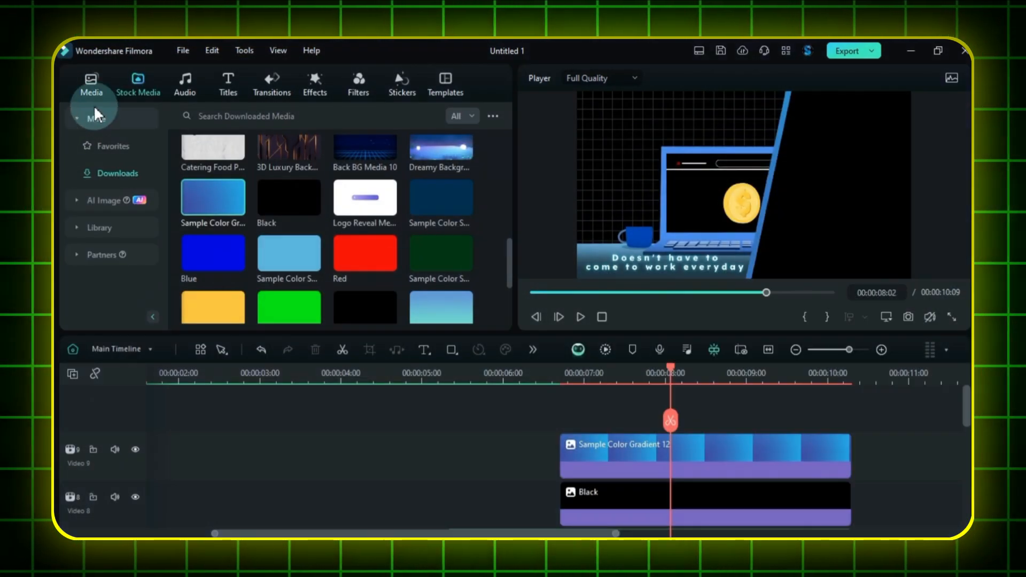
Place image 03, the graduation cap, above the gradient clip from 00:00:06:21 and cut it off at 00:00:10:09.
{"action": "left_click", "coordinate": [94, 91]}
{"action": "left_click_drag", "start_coordinate": [428, 211], "coordinate": [579, 428]}
{"action": "left_click", "coordinate": [851, 445]}
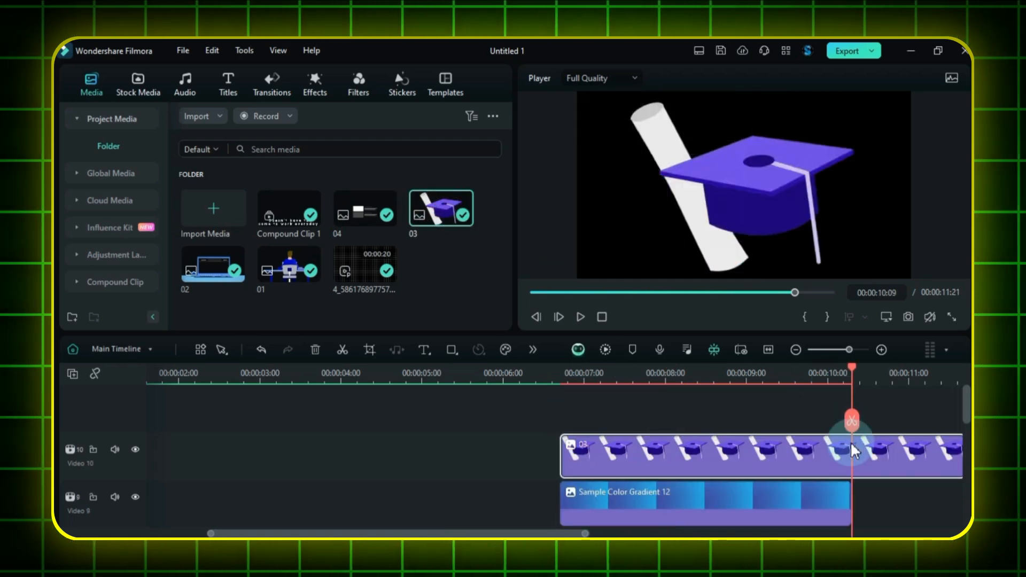
{"action": "left_click", "coordinate": [852, 420]}
{"action": "left_click", "coordinate": [877, 463]}
{"action": "key", "text": "Delete"}
Scale down the graduation cap image and move it onto the black area beside the slanted blue line.
{"action": "left_click", "coordinate": [693, 378]}
{"action": "double_click", "coordinate": [734, 444]}
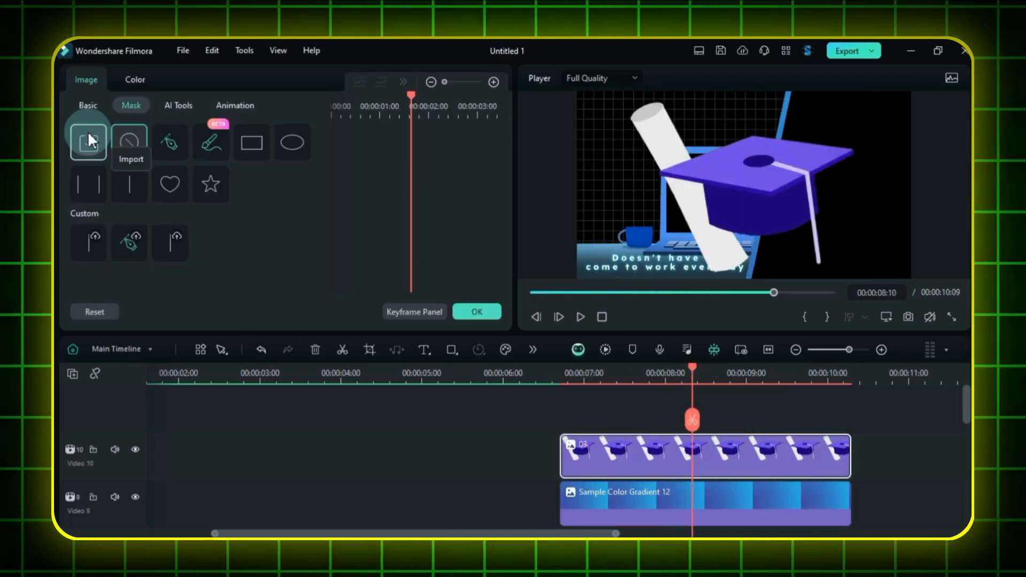
{"action": "left_click", "coordinate": [89, 106]}
{"action": "left_click_drag", "start_coordinate": [264, 188], "coordinate": [185, 216]}
{"action": "left_click_drag", "start_coordinate": [126, 255], "coordinate": [152, 259]}
{"action": "left_click", "coordinate": [737, 417]}
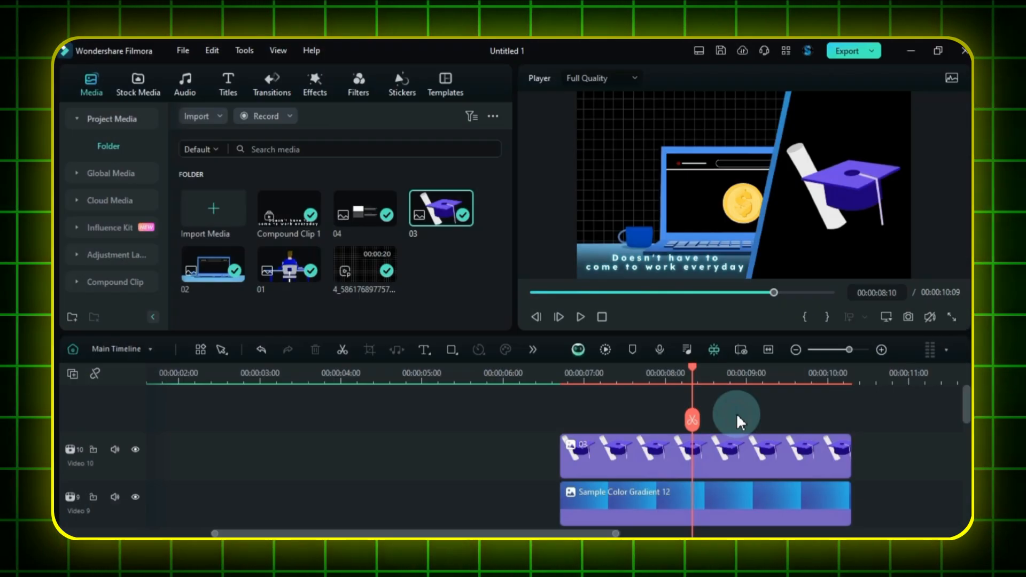
Add the Blue Glow Es title above the graduation cap clip from 00:00:06:21 and cut it off at 00:00:10:09.
{"action": "left_click", "coordinate": [229, 85]}
{"action": "left_click_drag", "start_coordinate": [210, 163], "coordinate": [580, 439]}
{"action": "left_click", "coordinate": [852, 374]}
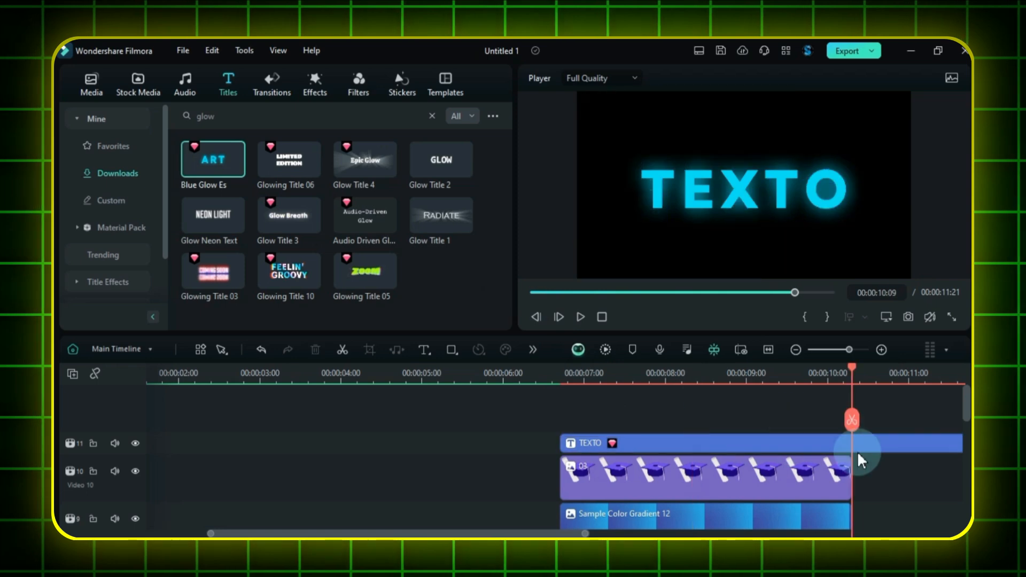
{"action": "left_click", "coordinate": [852, 420]}
{"action": "left_click", "coordinate": [863, 443]}
{"action": "key", "text": "Delete"}
Set the new title's font size to 68 and replace its text with "Doesn't need a collage degree" on two lines.
{"action": "left_click", "coordinate": [690, 374]}
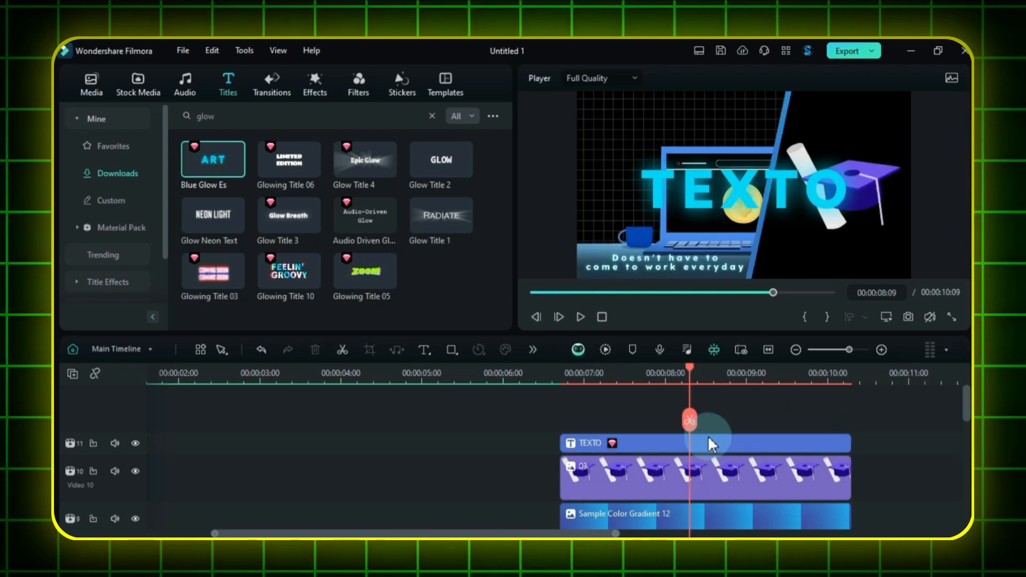
{"action": "double_click", "coordinate": [709, 442]}
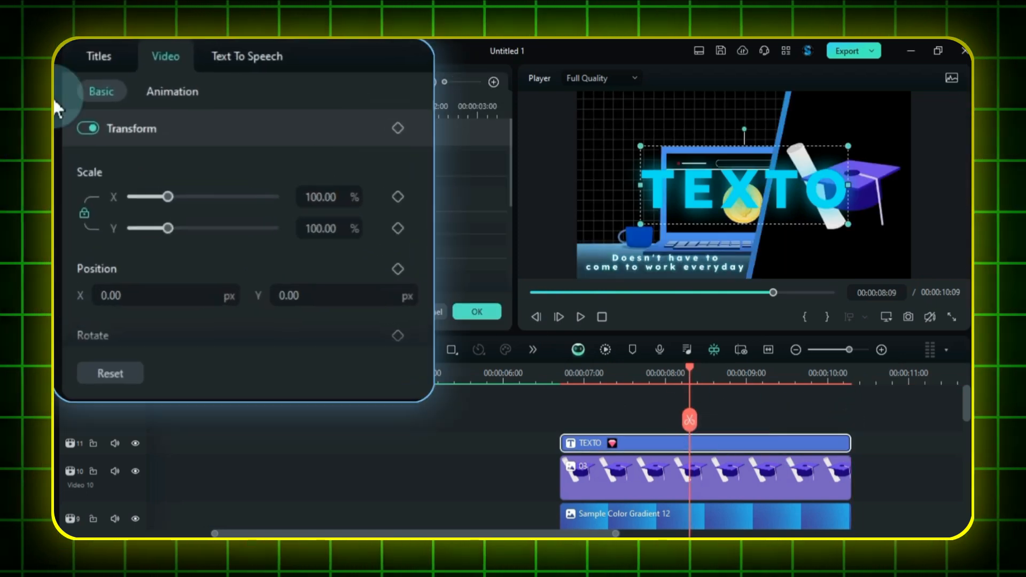
{"action": "left_click", "coordinate": [89, 68]}
{"action": "double_click", "coordinate": [203, 251]}
{"action": "type", "text": "68"}
{"action": "key", "text": "Return"}
{"action": "left_click", "coordinate": [195, 194]}
{"action": "key", "text": "ctrl+a"}
{"action": "type", "text": "Doesn't need a collage degree"}
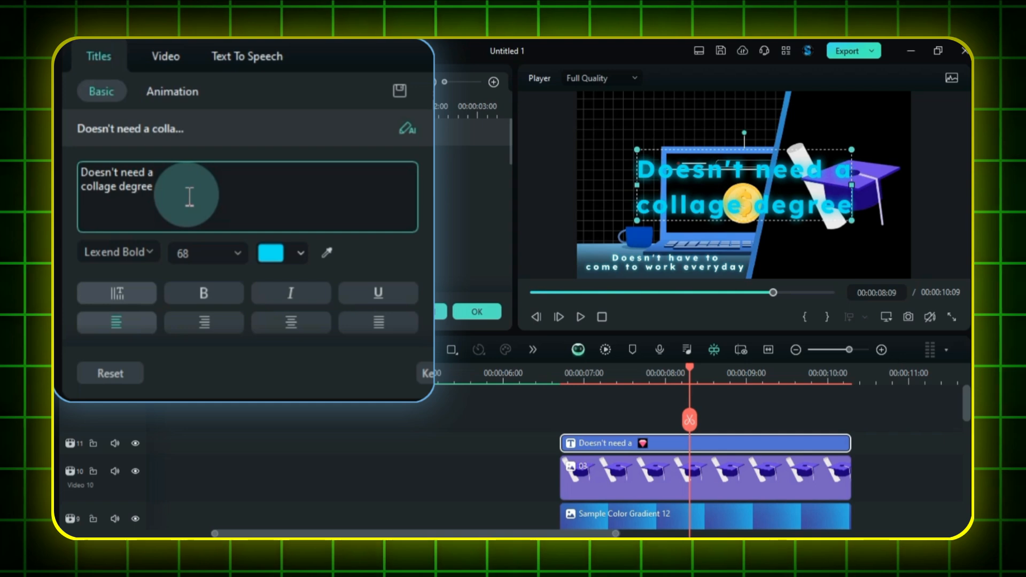
Center-align the "Doesn't need a collage degree" title, set its font size to 28 and color it white.
{"action": "left_click", "coordinate": [296, 321]}
{"action": "double_click", "coordinate": [192, 252]}
{"action": "type", "text": "36"}
{"action": "key", "text": "Return"}
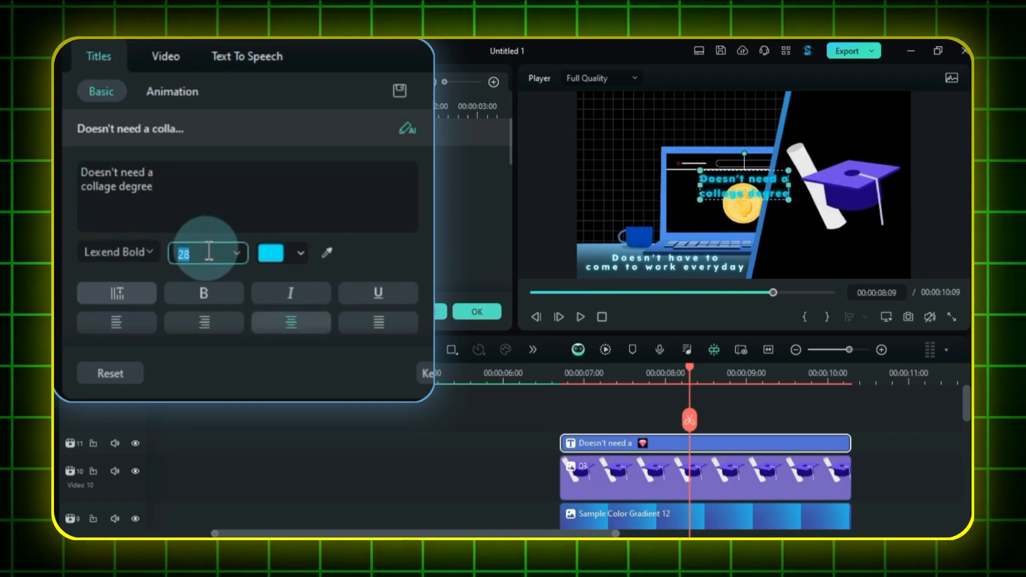
{"action": "left_click", "coordinate": [270, 253]}
{"action": "left_click", "coordinate": [286, 390]}
Position the title below the graduation cap at X 519 px and Y -405 px.
{"action": "left_click", "coordinate": [172, 56]}
{"action": "left_click_drag", "start_coordinate": [209, 295], "coordinate": [199, 296]}
{"action": "left_click_drag", "start_coordinate": [393, 299], "coordinate": [378, 297]}
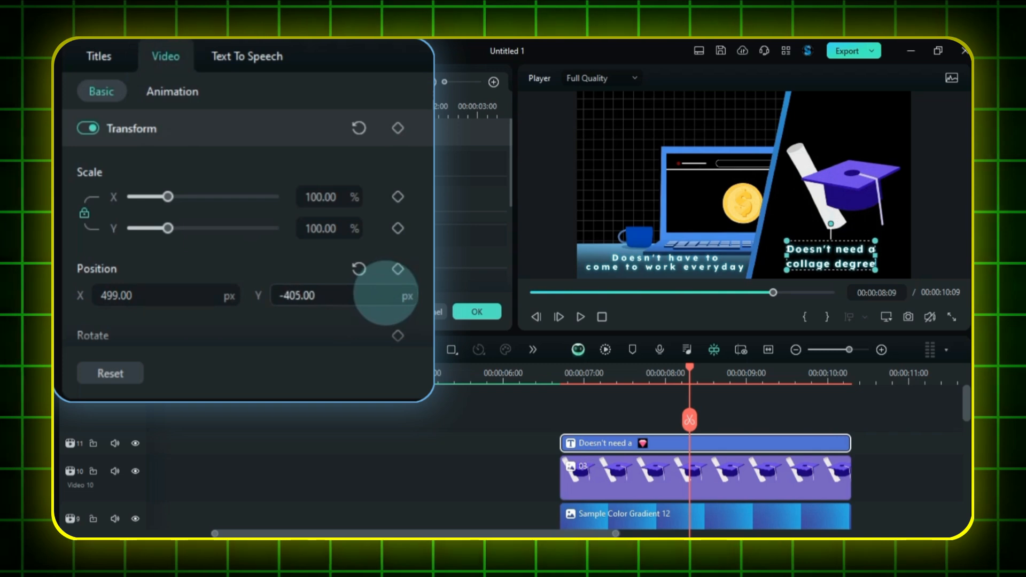
{"action": "left_click_drag", "start_coordinate": [184, 296], "coordinate": [193, 293]}
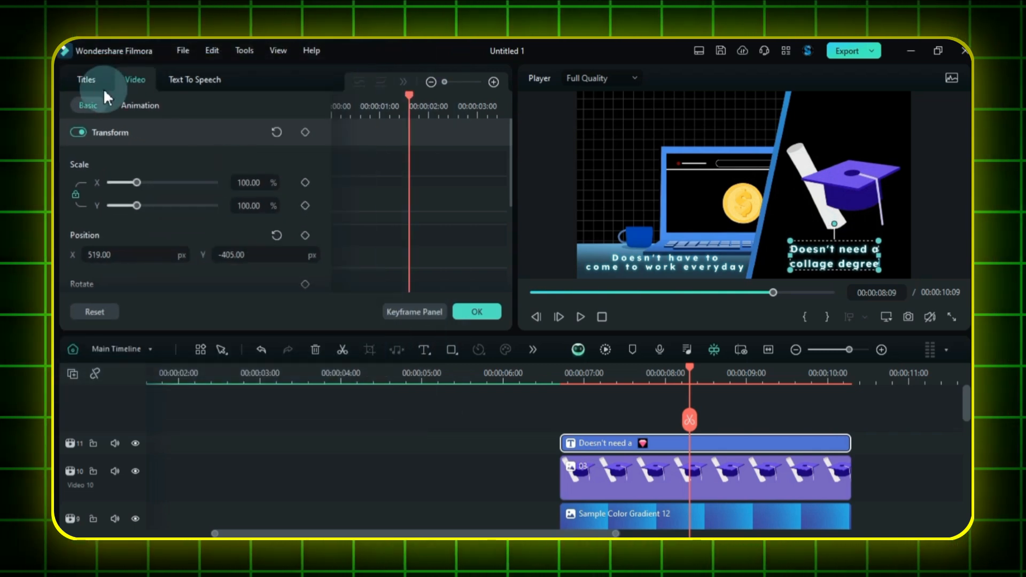
In the advanced text editor, set the title's line spacing to -12, widen its character spacing, and apply the changes.
{"action": "left_click", "coordinate": [86, 79]}
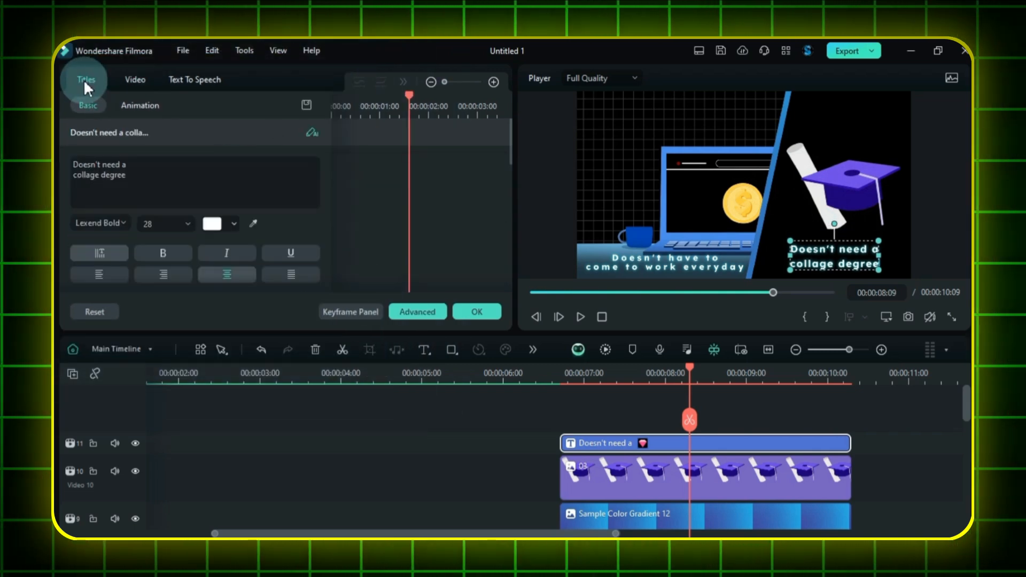
{"action": "left_click", "coordinate": [422, 315]}
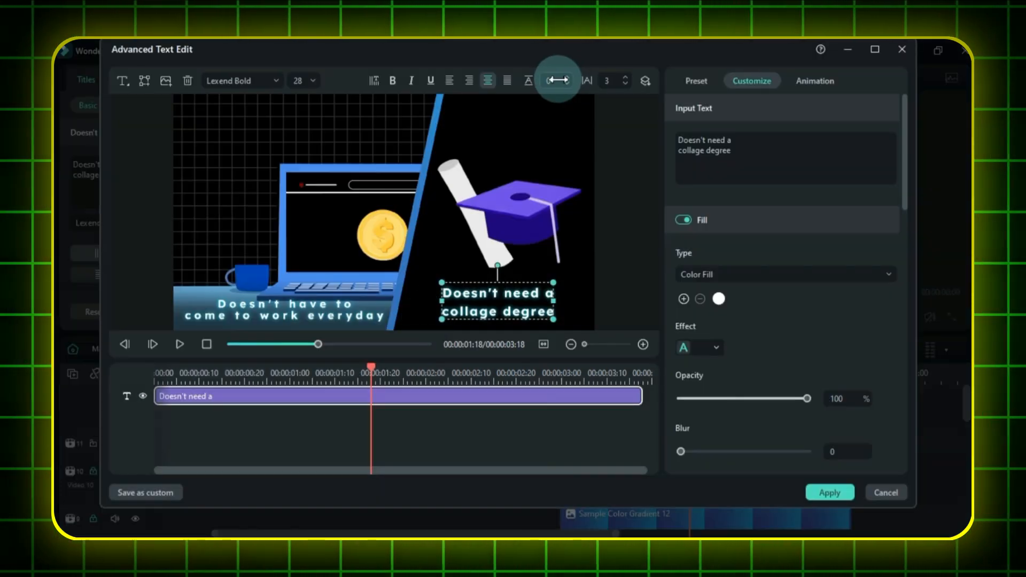
{"action": "left_click_drag", "start_coordinate": [558, 79], "coordinate": [548, 80]}
{"action": "left_click_drag", "start_coordinate": [614, 85], "coordinate": [606, 78]}
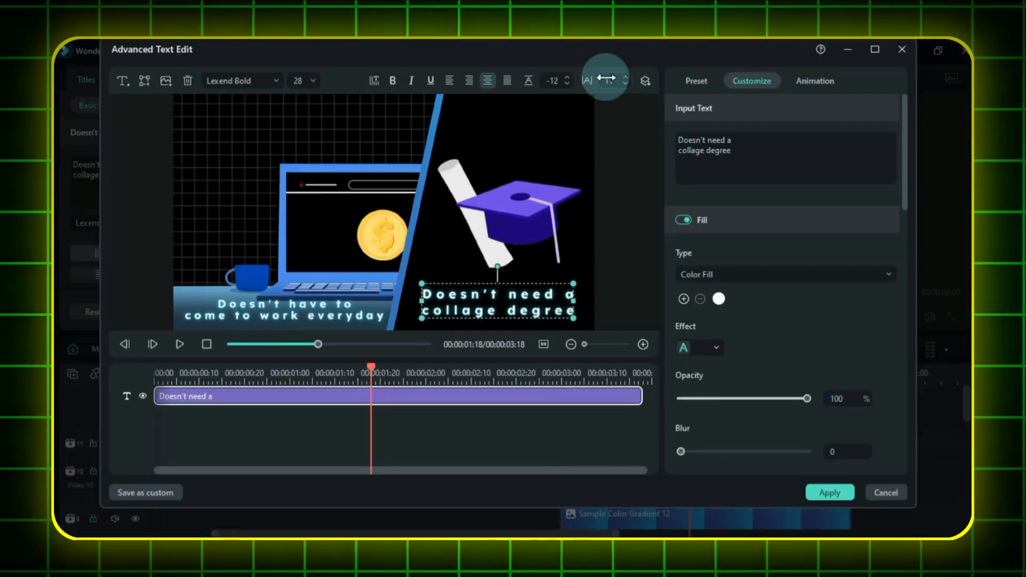
{"action": "left_click", "coordinate": [839, 492]}
Give the title the first Typewriter intro animation with a duration of 1.60 s.
{"action": "left_click", "coordinate": [143, 104]}
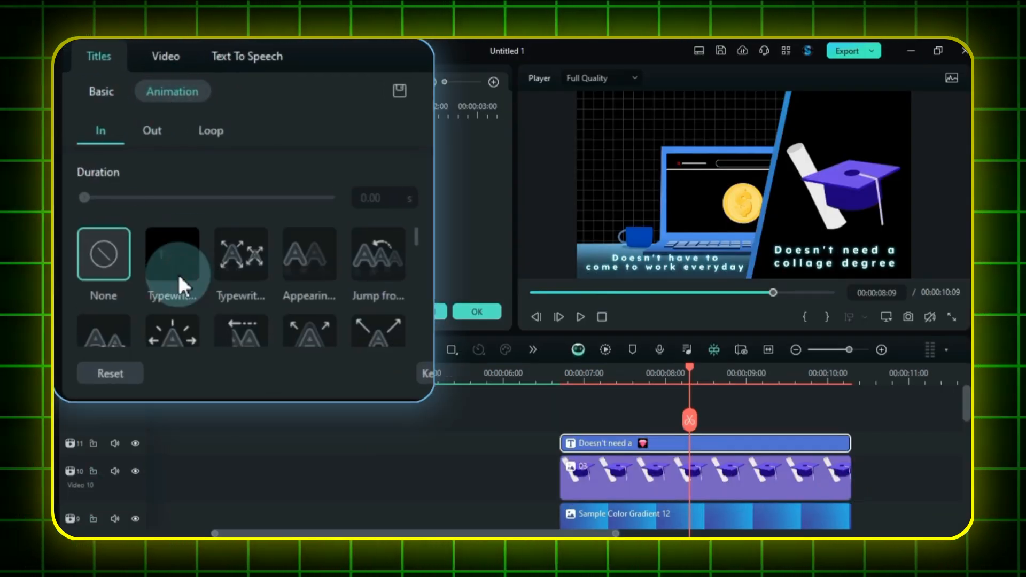
{"action": "left_click", "coordinate": [178, 271]}
{"action": "left_click", "coordinate": [188, 195]}
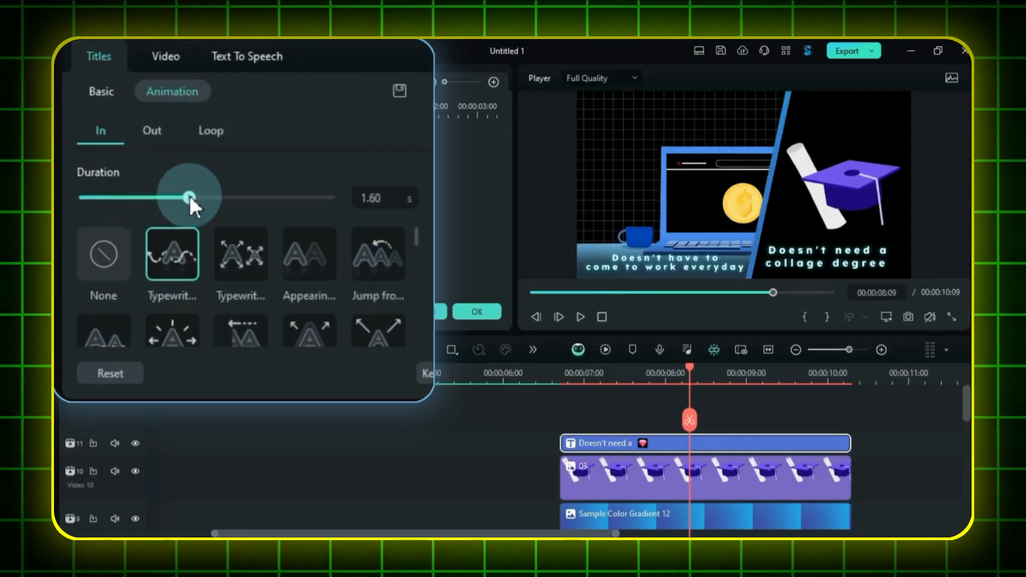
Lengthen the title's Typewriter intro to about 2.12 s and move the title to Y -425 px.
{"action": "left_click_drag", "start_coordinate": [189, 196], "coordinate": [226, 197]}
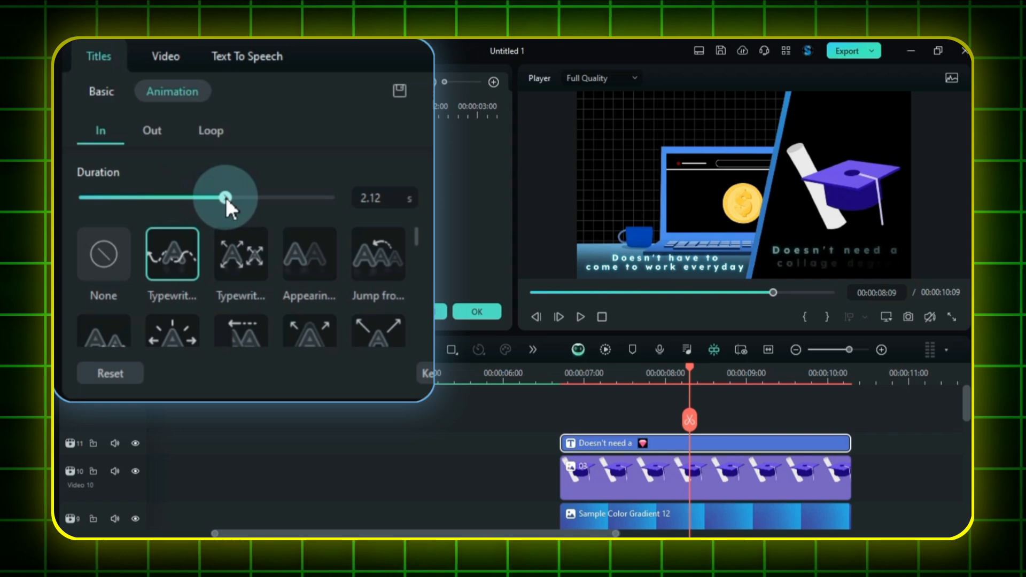
{"action": "left_click", "coordinate": [165, 60]}
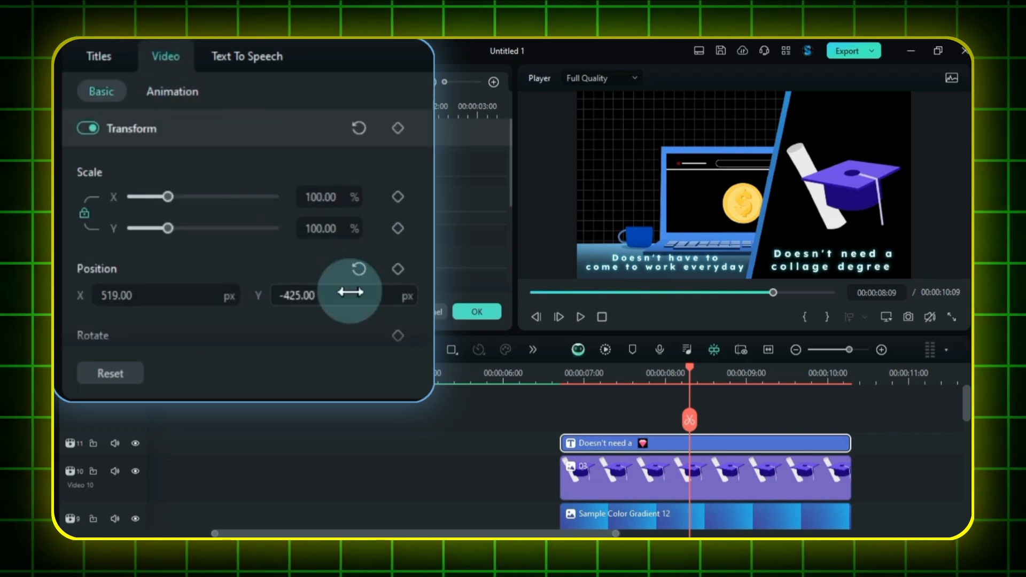
{"action": "left_click", "coordinate": [547, 377]}
{"action": "left_click", "coordinate": [610, 414]}
{"action": "key", "text": "space"}
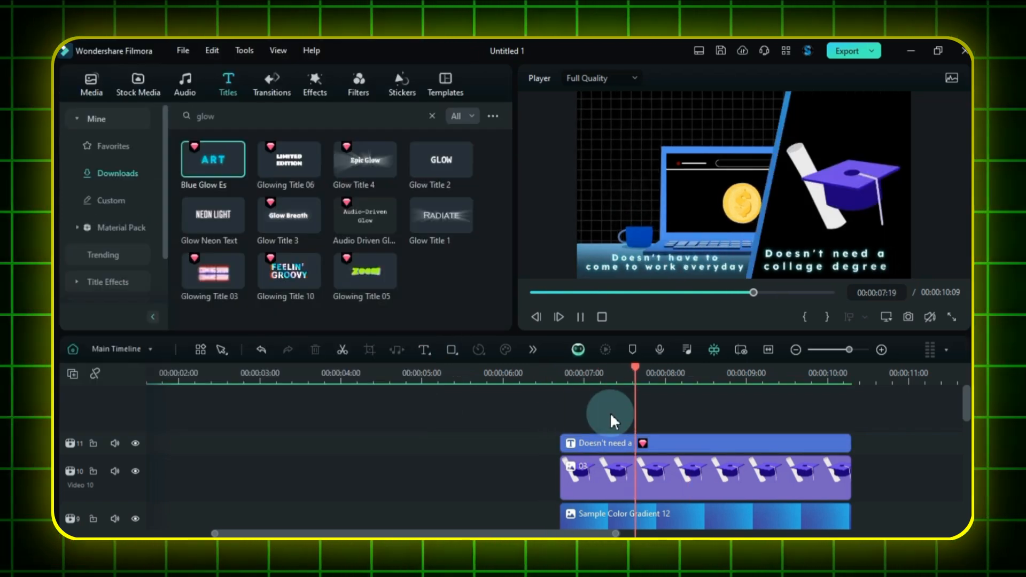
Start the "Doesn't need a" title clip at 00:00:07:00 and trim its end to match the graduation cap clip.
{"action": "key", "text": "space"}
{"action": "left_click_drag", "start_coordinate": [718, 369], "coordinate": [684, 373]}
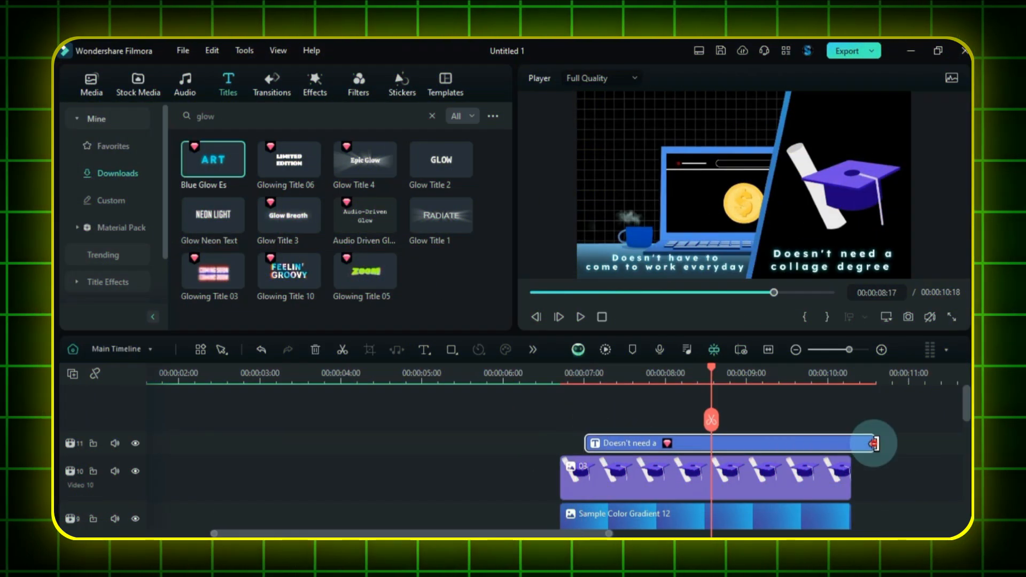
{"action": "left_click_drag", "start_coordinate": [873, 444], "coordinate": [851, 443]}
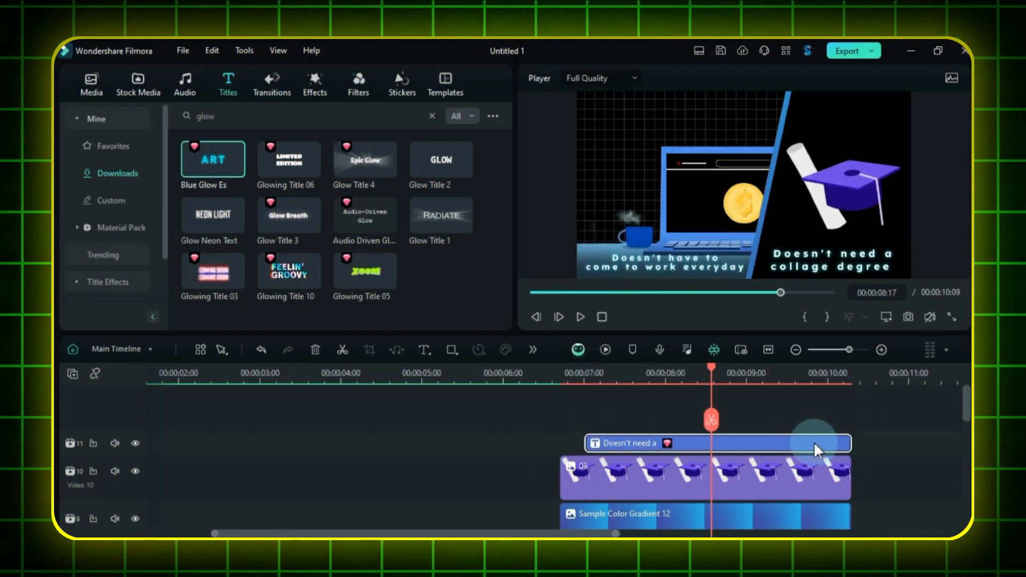
Combine the title, graduation cap, color gradient and split-screen black clips into one compound clip, keeping the suggested name.
{"action": "scroll", "coordinate": [802, 470], "scroll_direction": "down", "scroll_amount": 3}
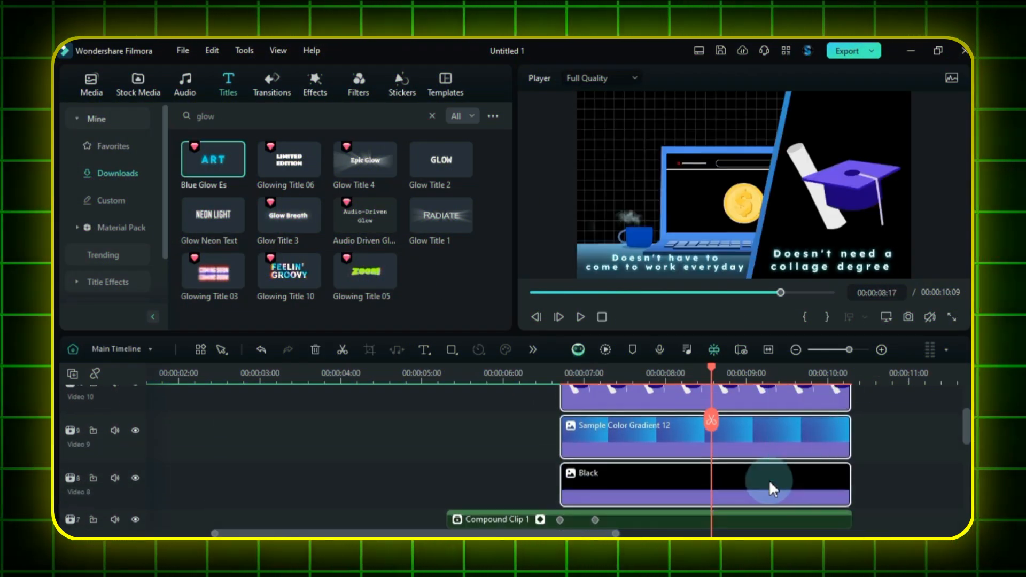
{"action": "right_click", "coordinate": [769, 480]}
{"action": "left_click", "coordinate": [748, 351]}
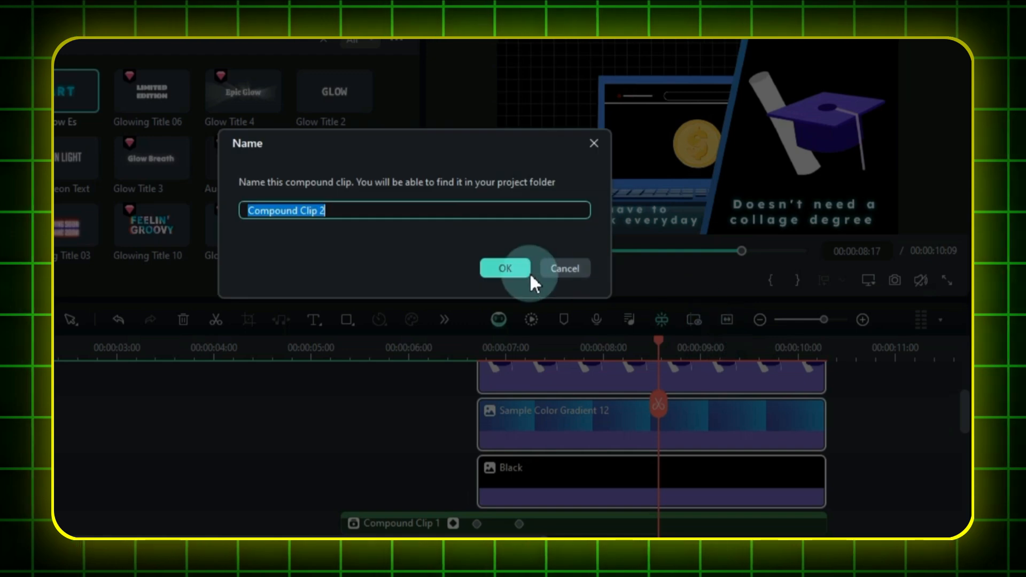
{"action": "left_click", "coordinate": [502, 271]}
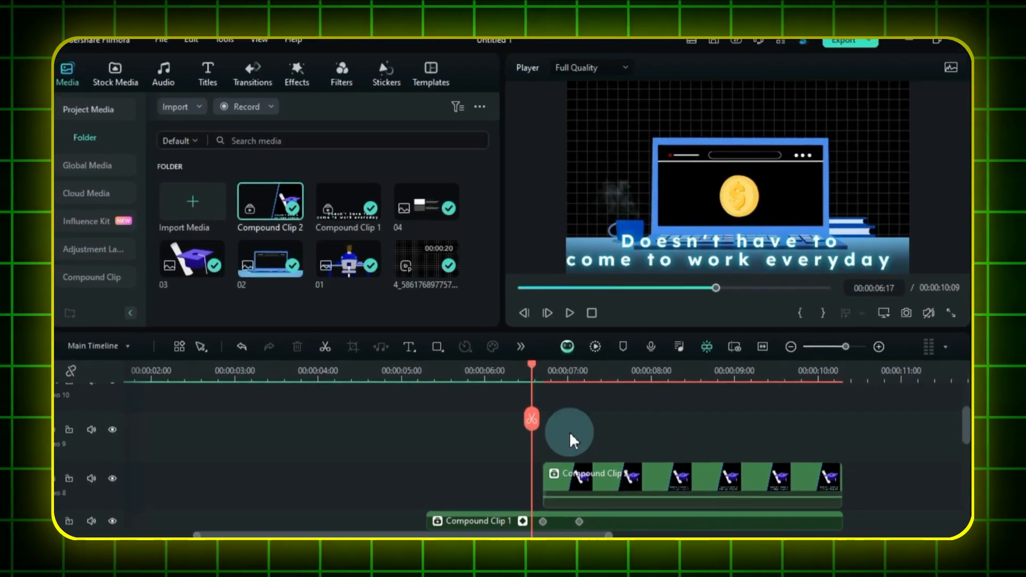
Keyframe the split-screen compound clip's transform at 00:00:06:21 and 00:00:07:06, offset its position at the first keyframe, and preview the slide-in.
{"action": "left_click", "coordinate": [583, 483]}
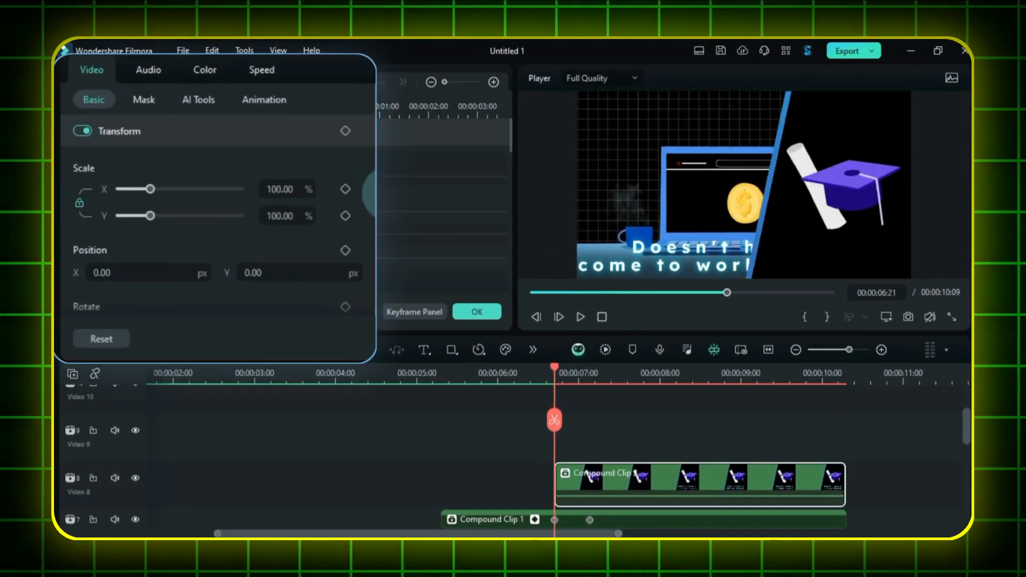
{"action": "left_click", "coordinate": [398, 128]}
{"action": "left_click_drag", "start_coordinate": [556, 370], "coordinate": [594, 369]}
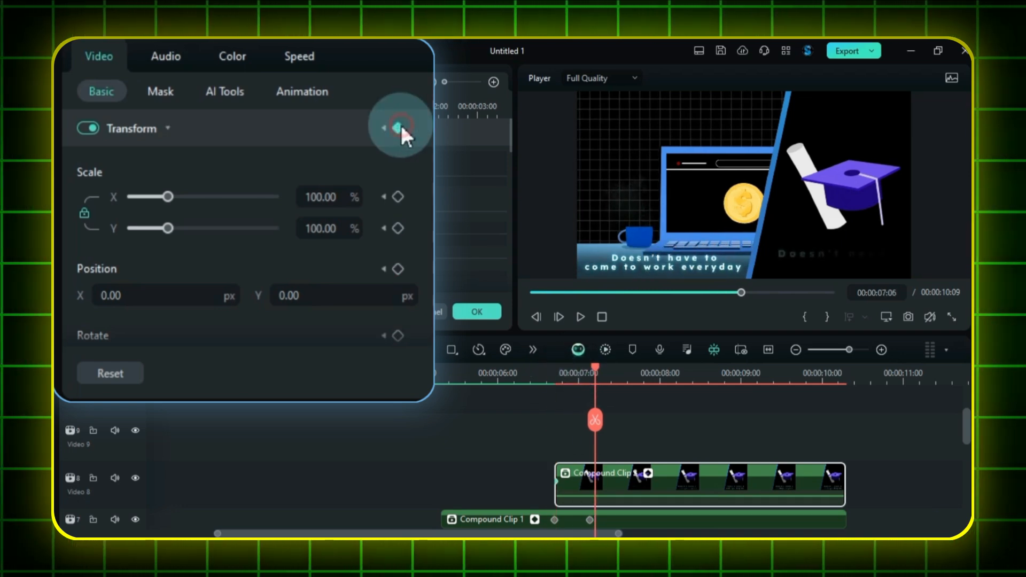
{"action": "left_click", "coordinate": [556, 481]}
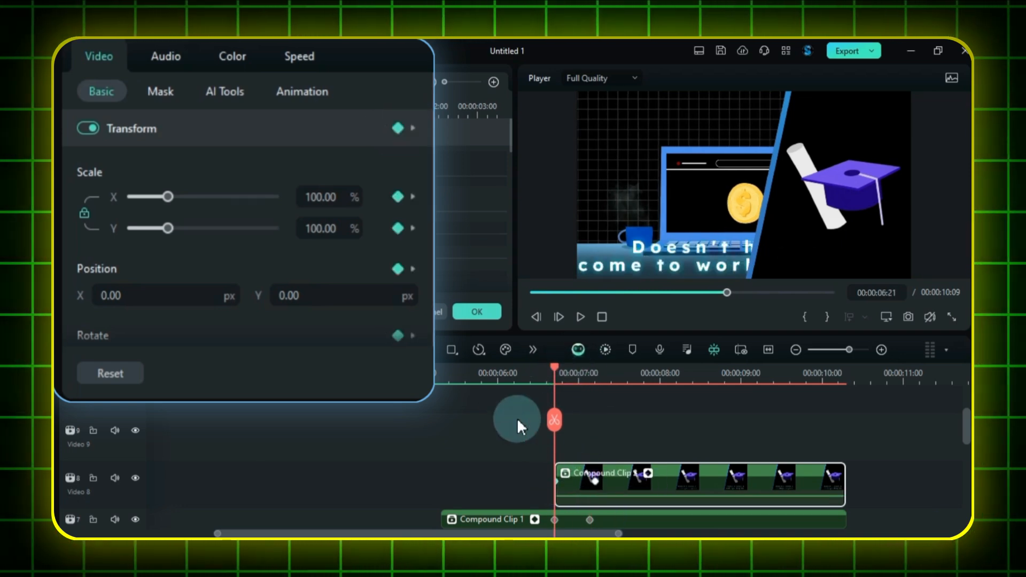
{"action": "left_click_drag", "start_coordinate": [187, 294], "coordinate": [346, 300]}
{"action": "key", "text": "space"}
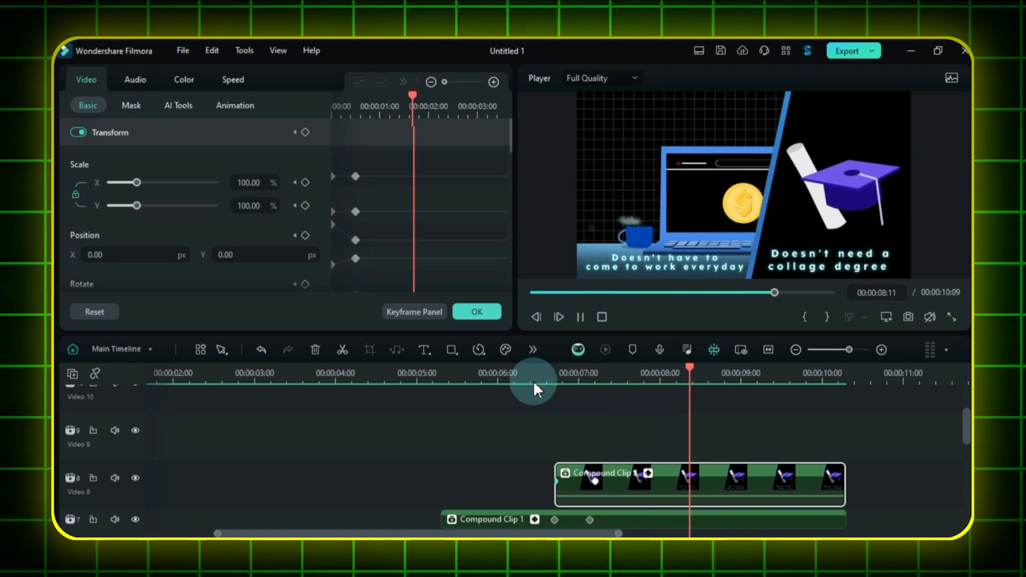
{"action": "left_click", "coordinate": [534, 383]}
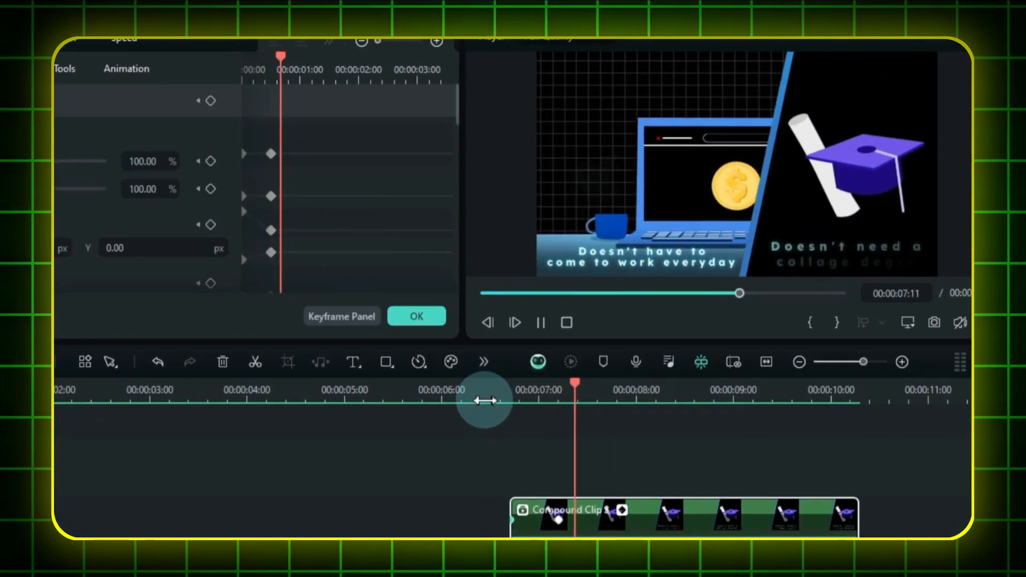
Select all the scene's layers together with both compound clips and merge them into Compound Clip 3.
{"action": "left_click", "coordinate": [817, 444]}
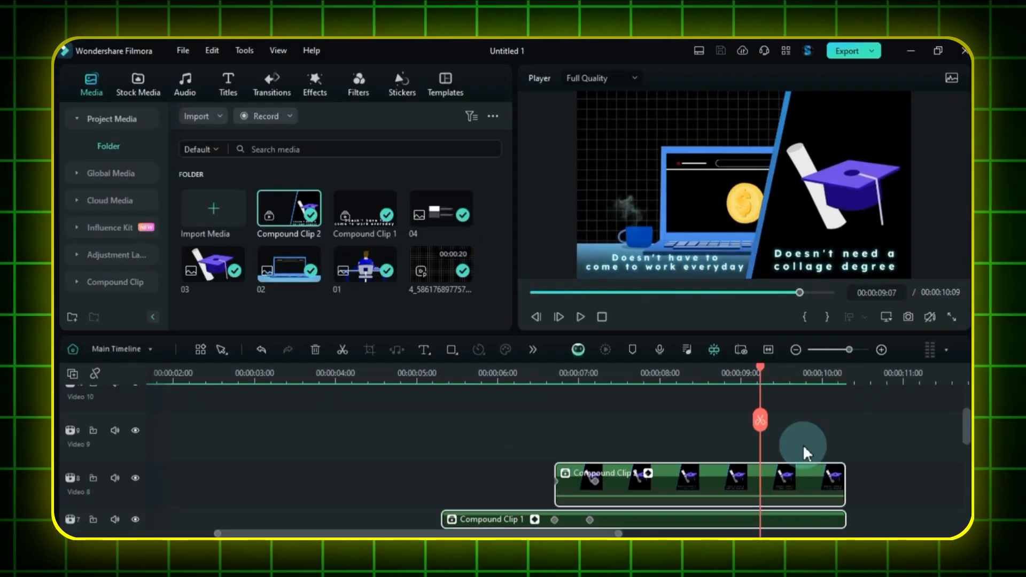
{"action": "scroll", "coordinate": [803, 497], "scroll_direction": "down", "scroll_amount": 6}
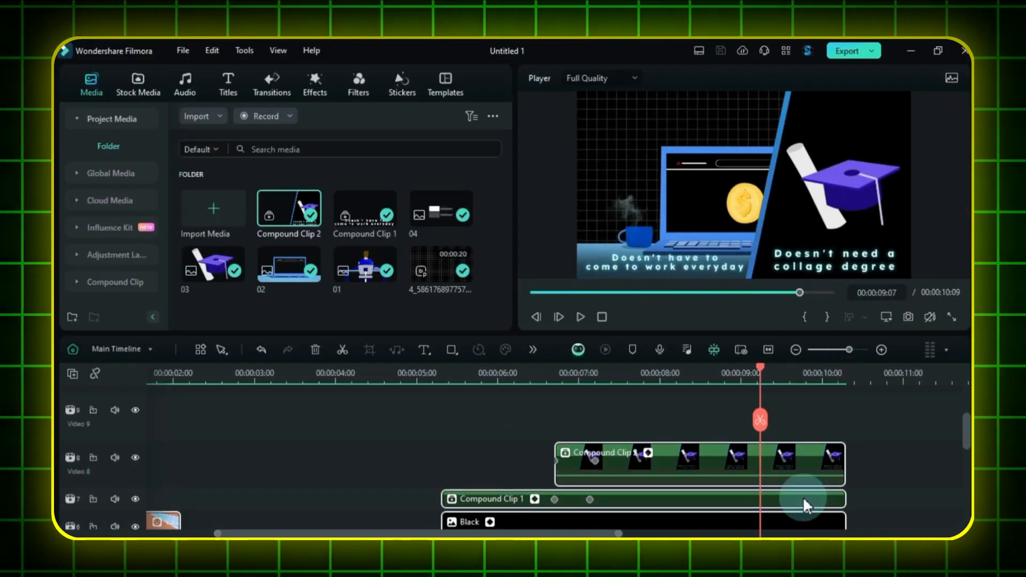
{"action": "scroll", "coordinate": [804, 498], "scroll_direction": "up", "scroll_amount": 6}
{"action": "right_click", "coordinate": [803, 497]}
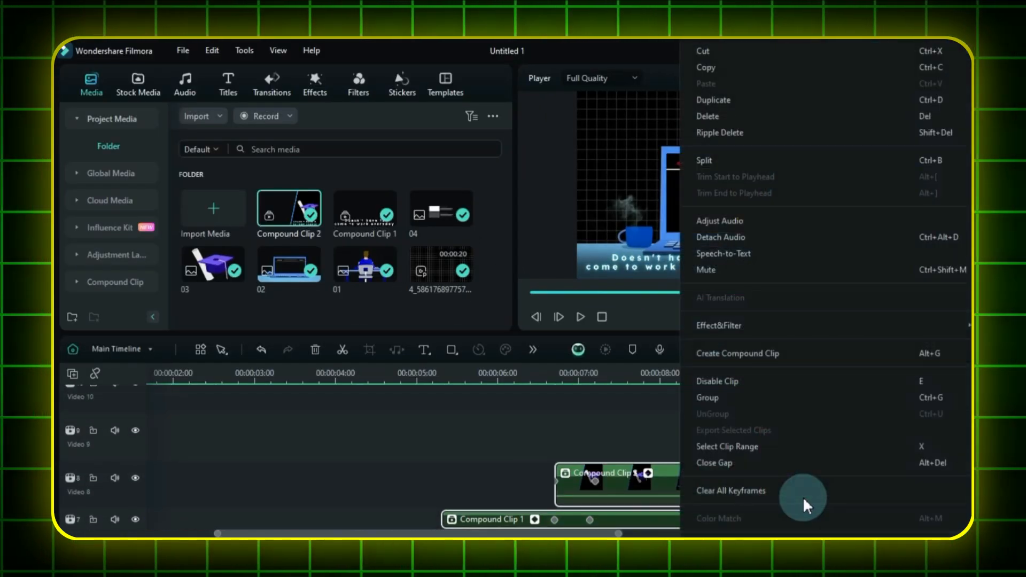
{"action": "left_click", "coordinate": [755, 353]}
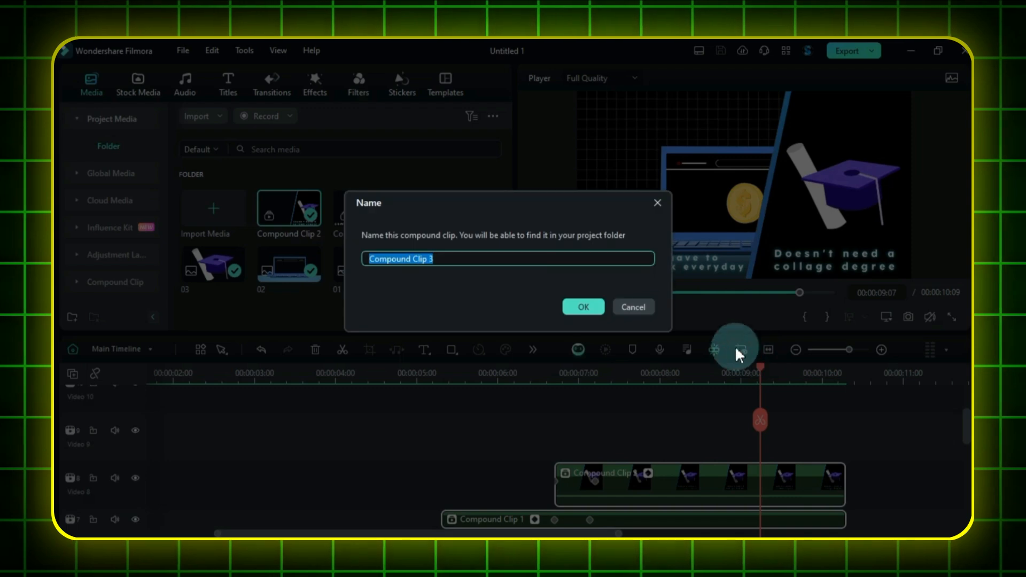
{"action": "left_click", "coordinate": [584, 307]}
Apply a Linear mask to Compound Clip 3 and rotate the mask to 90°.
{"action": "scroll", "coordinate": [951, 465], "scroll_direction": "down", "scroll_amount": 6}
{"action": "left_click_drag", "start_coordinate": [906, 415], "coordinate": [738, 432]}
{"action": "double_click", "coordinate": [596, 480]}
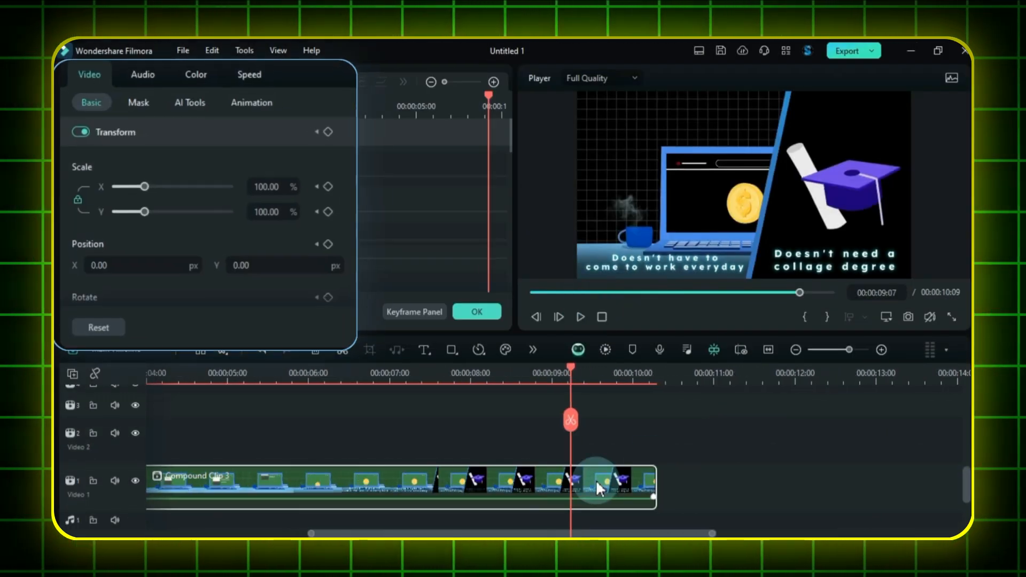
{"action": "left_click", "coordinate": [161, 93]}
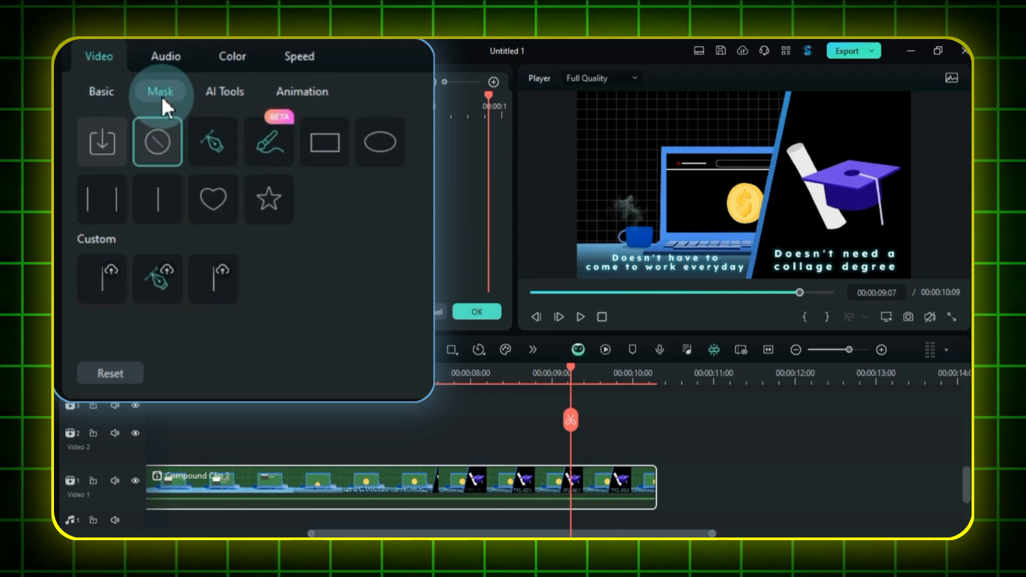
{"action": "left_click", "coordinate": [173, 192]}
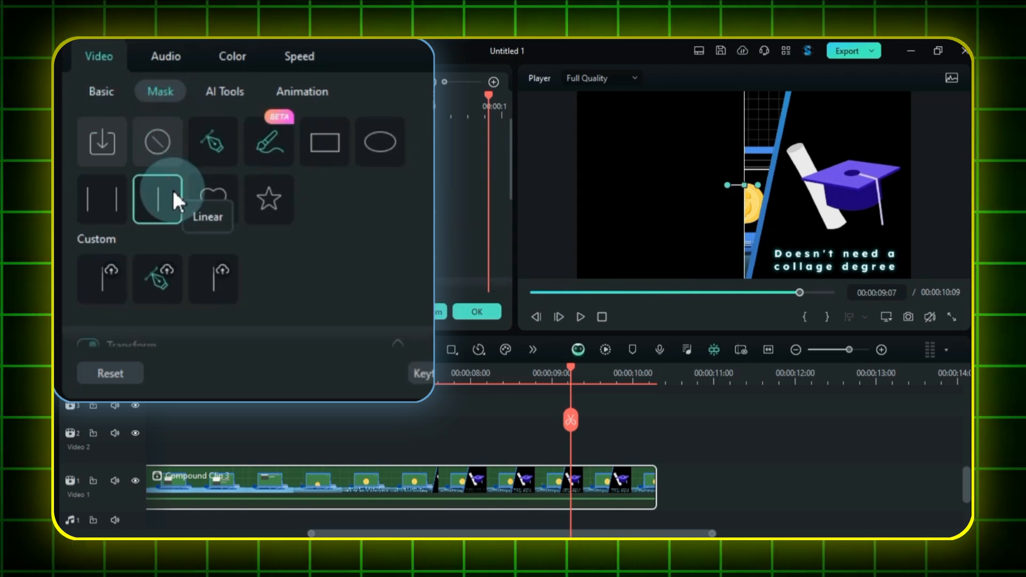
{"action": "scroll", "coordinate": [355, 233], "scroll_direction": "down", "scroll_amount": 4}
{"action": "left_click", "coordinate": [286, 194]}
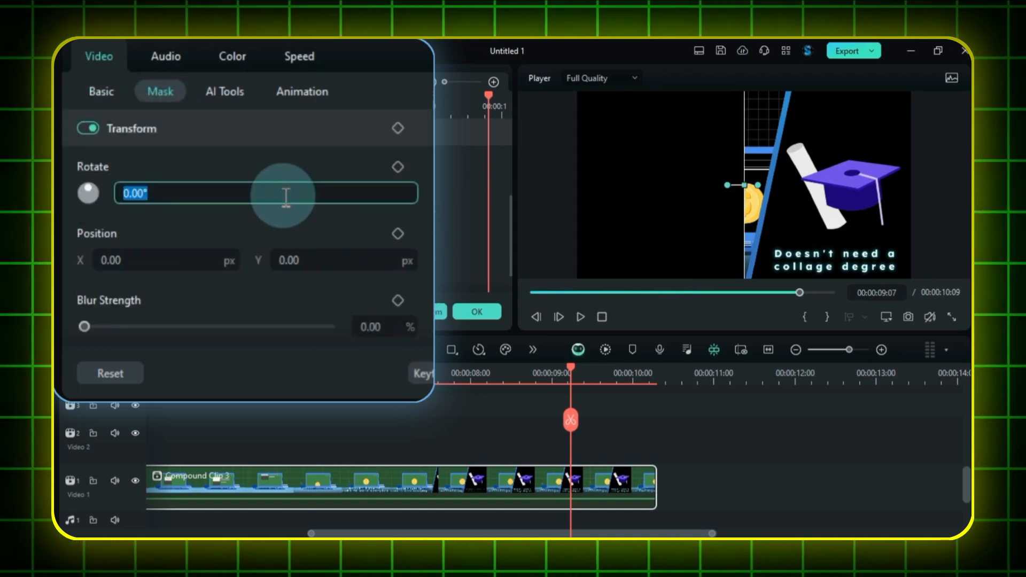
{"action": "type", "text": "90"}
{"action": "key", "text": "Return"}
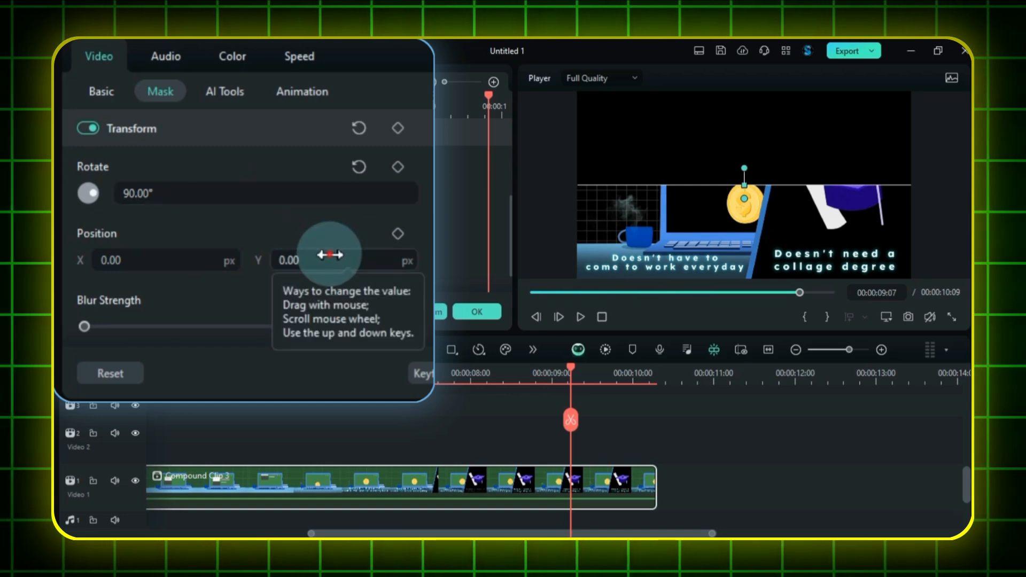
Keyframe the mask's Y position from 557 px at 00:00:09:07 to -559 px at the clip's end and preview the wipe.
{"action": "left_click_drag", "start_coordinate": [329, 255], "coordinate": [330, 254]}
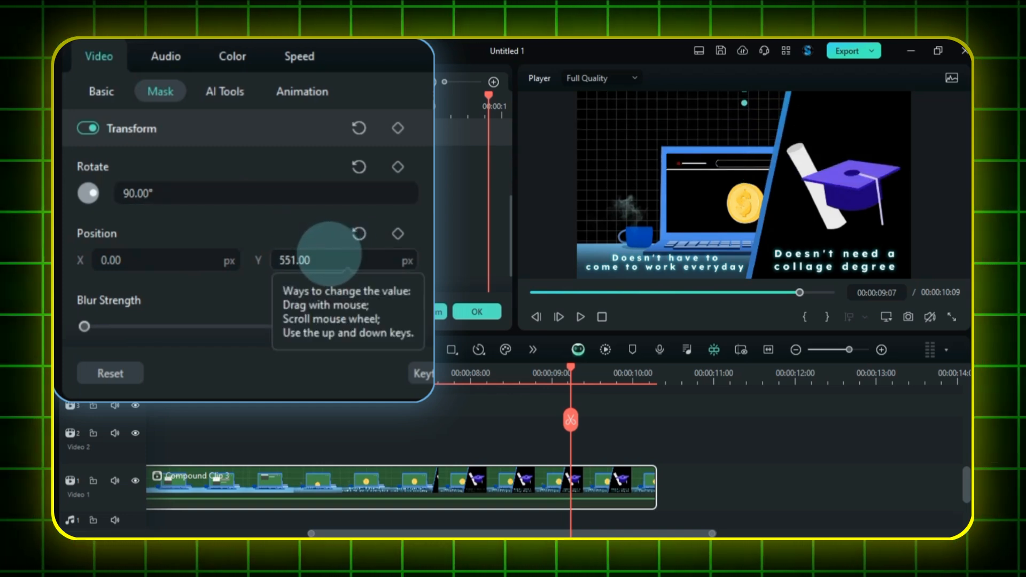
{"action": "left_click", "coordinate": [398, 235]}
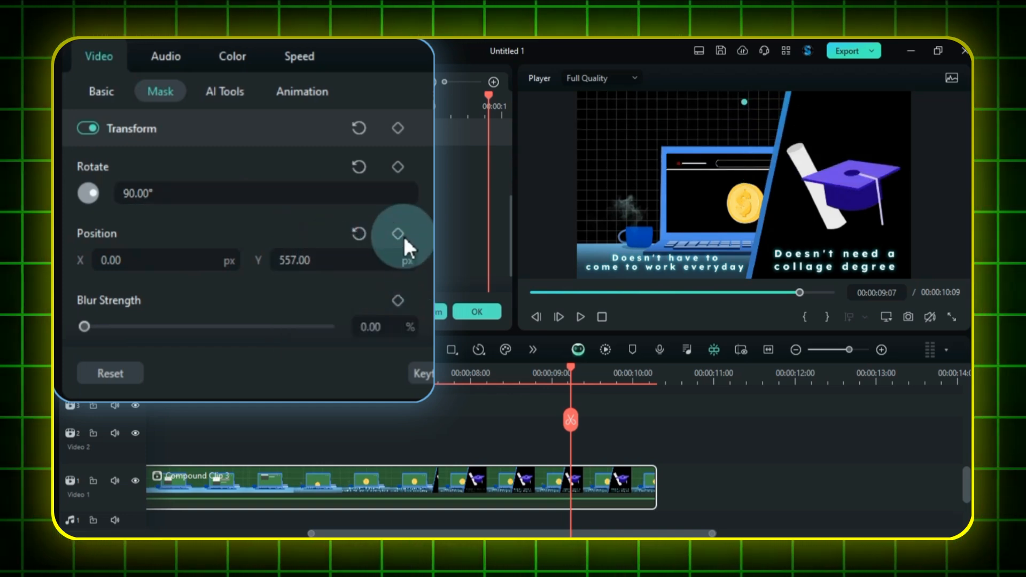
{"action": "left_click_drag", "start_coordinate": [572, 365], "coordinate": [637, 378]}
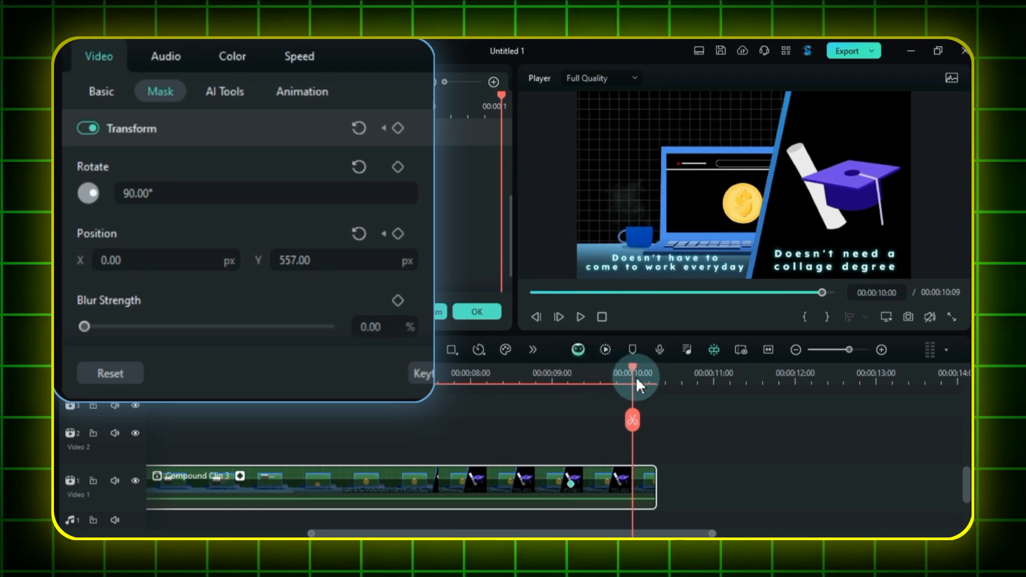
{"action": "left_click_drag", "start_coordinate": [380, 257], "coordinate": [379, 259]}
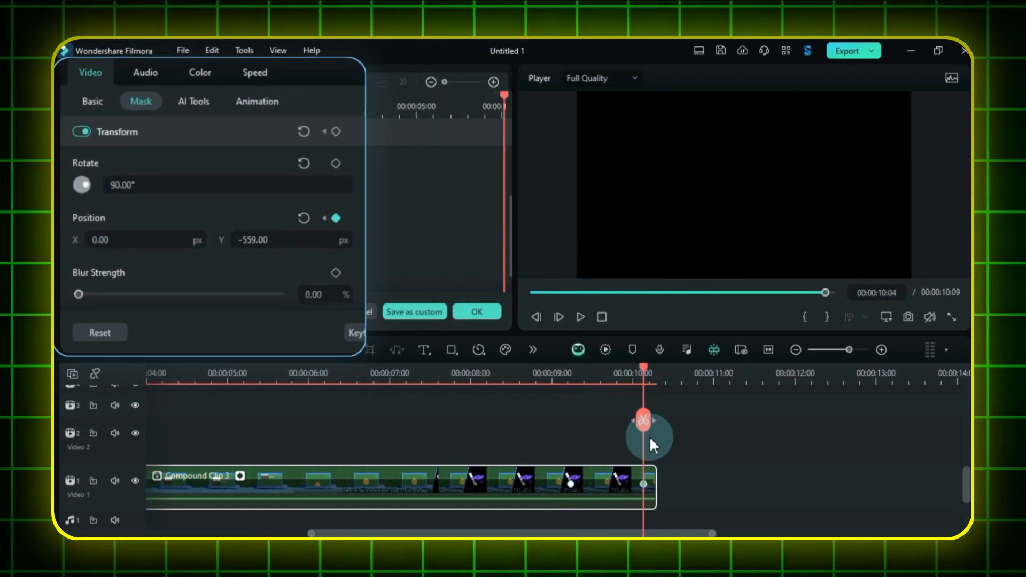
{"action": "left_click_drag", "start_coordinate": [644, 483], "coordinate": [660, 484]}
{"action": "left_click", "coordinate": [537, 378]}
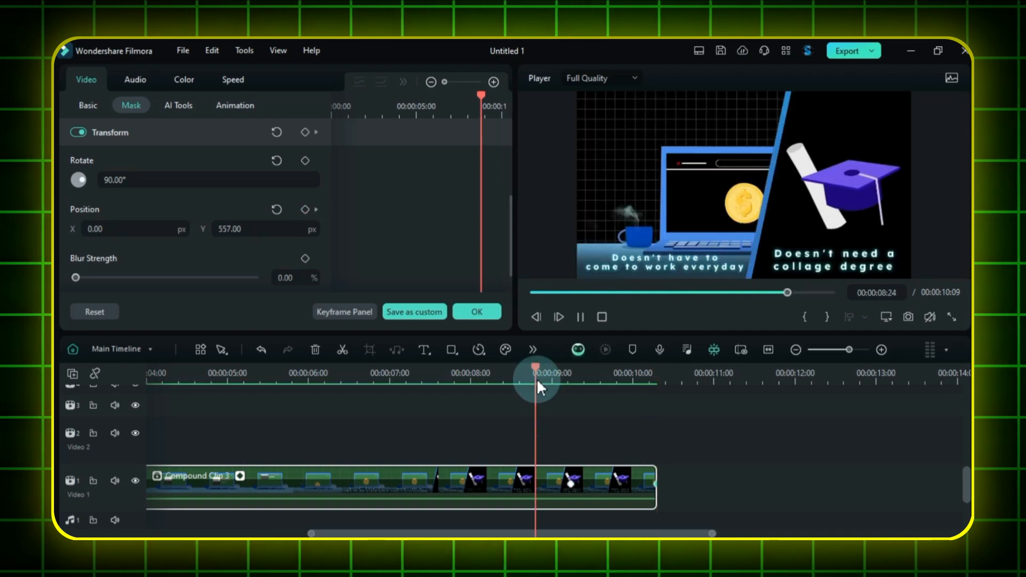
{"action": "key", "text": "space"}
Move Compound Clip 3 up to video track 2 and place the grid video on track 1 from 00:00:09:07.
{"action": "left_click_drag", "start_coordinate": [581, 466], "coordinate": [589, 443]}
{"action": "left_click", "coordinate": [685, 445]}
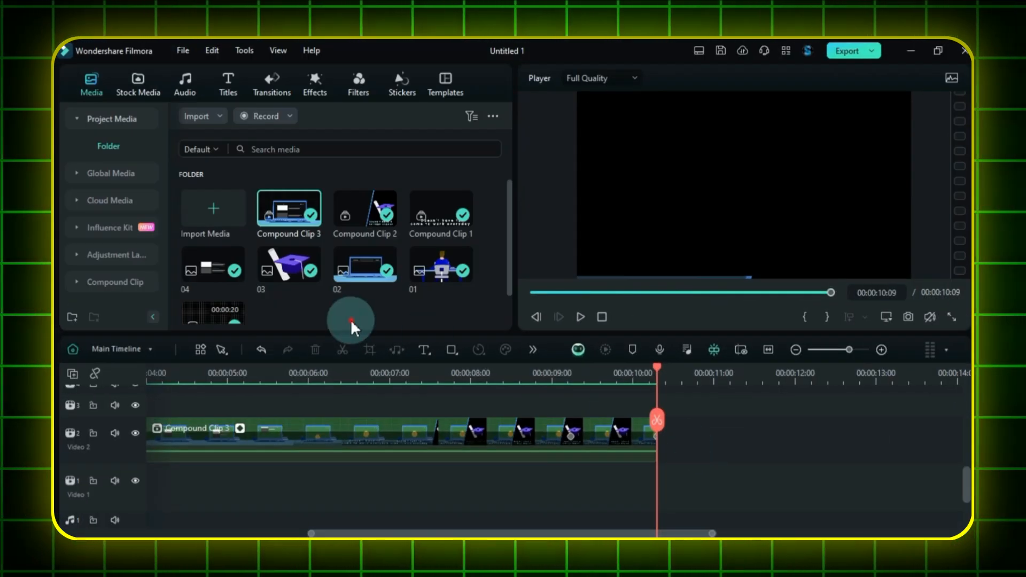
{"action": "scroll", "coordinate": [332, 315], "scroll_direction": "down", "scroll_amount": 1}
{"action": "left_click_drag", "start_coordinate": [240, 293], "coordinate": [572, 488]}
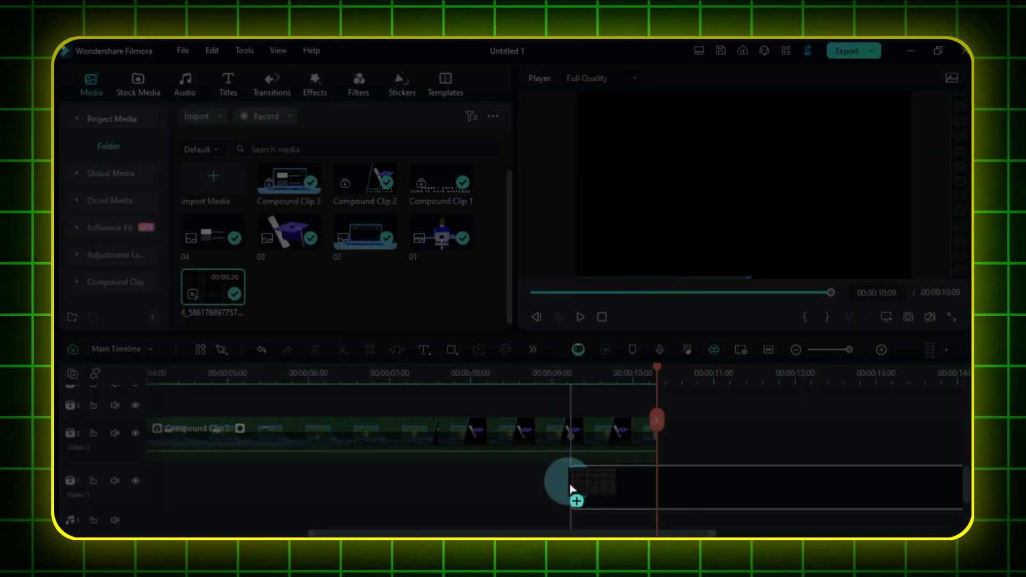
{"action": "left_click", "coordinate": [658, 185]}
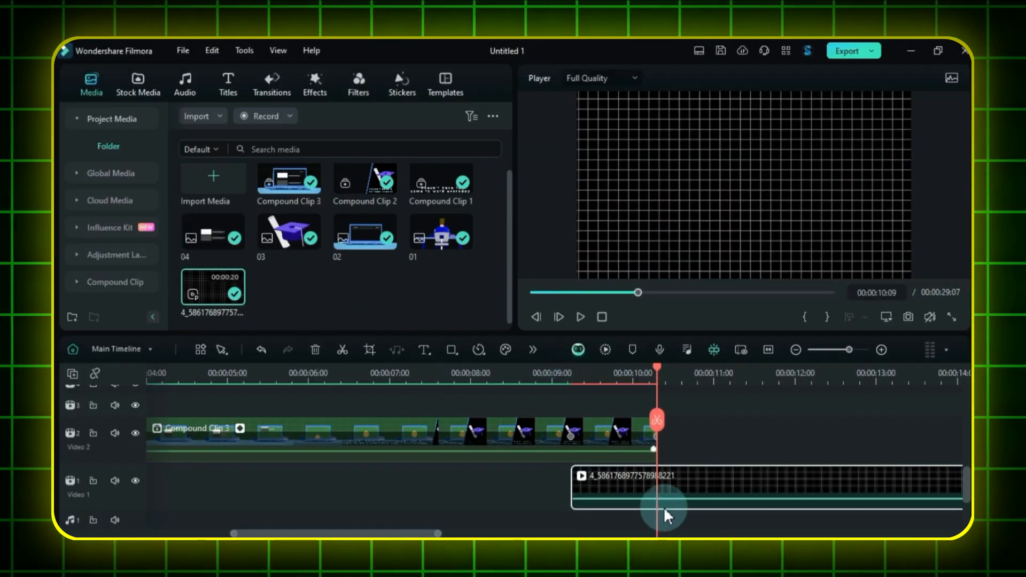
Lower the grid video's opacity to 30 and preview the wipe transition over it.
{"action": "double_click", "coordinate": [664, 488]}
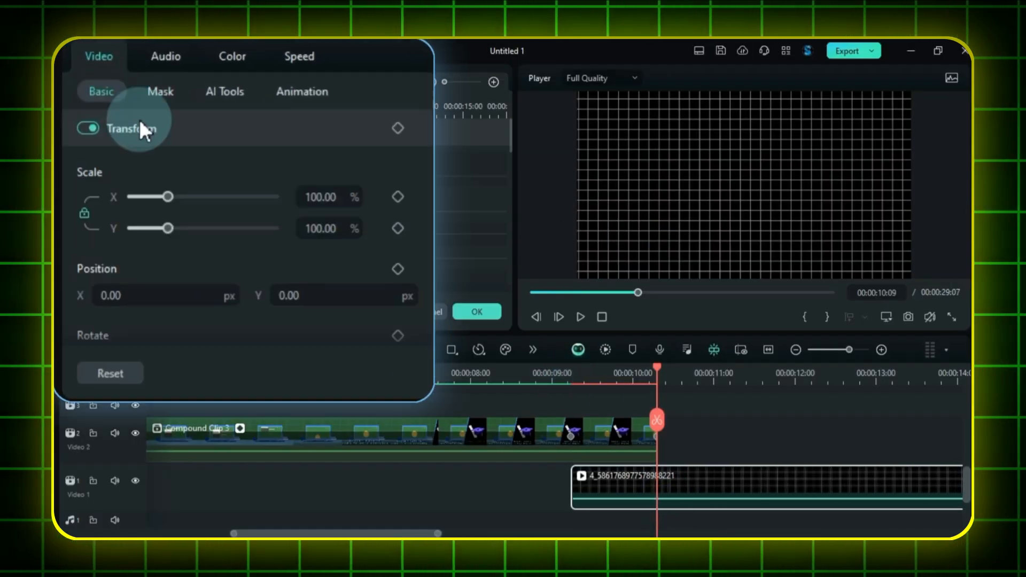
{"action": "left_click", "coordinate": [142, 130]}
{"action": "scroll", "coordinate": [416, 248], "scroll_direction": "down", "scroll_amount": 1}
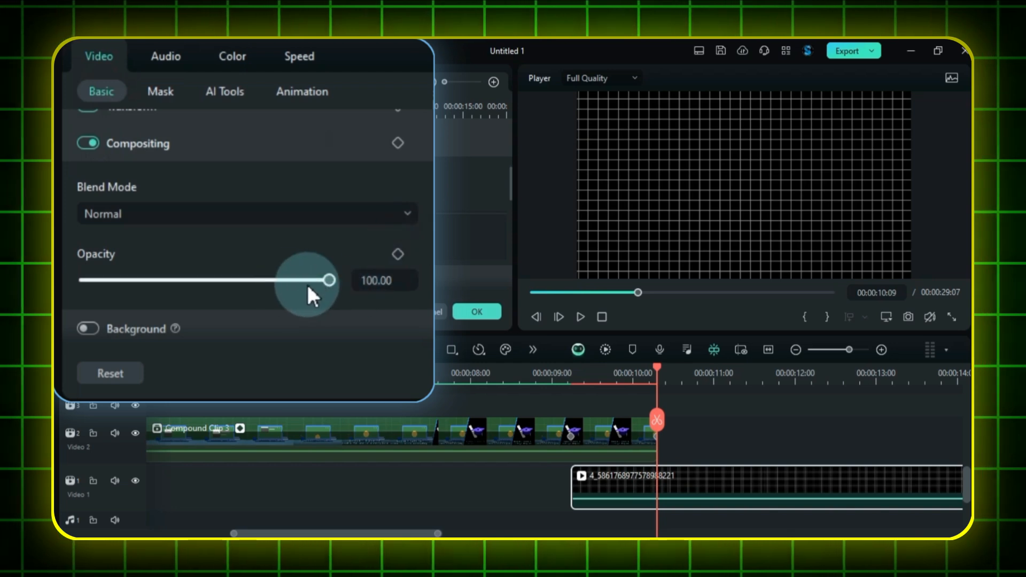
{"action": "left_click_drag", "start_coordinate": [306, 286], "coordinate": [158, 281]}
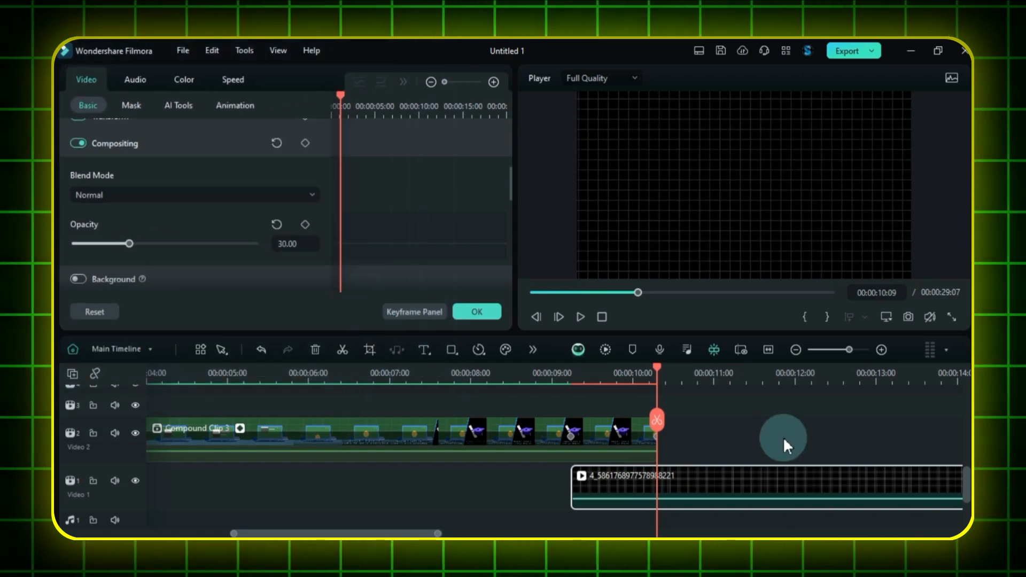
{"action": "left_click", "coordinate": [783, 437]}
{"action": "left_click", "coordinate": [548, 390]}
{"action": "key", "text": "space"}
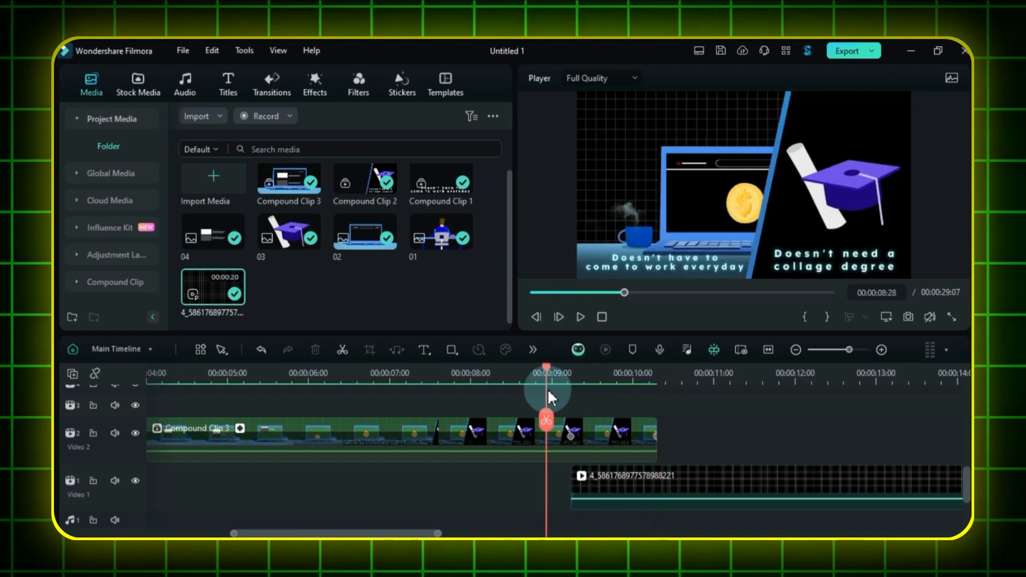
{"action": "left_click", "coordinate": [547, 389]}
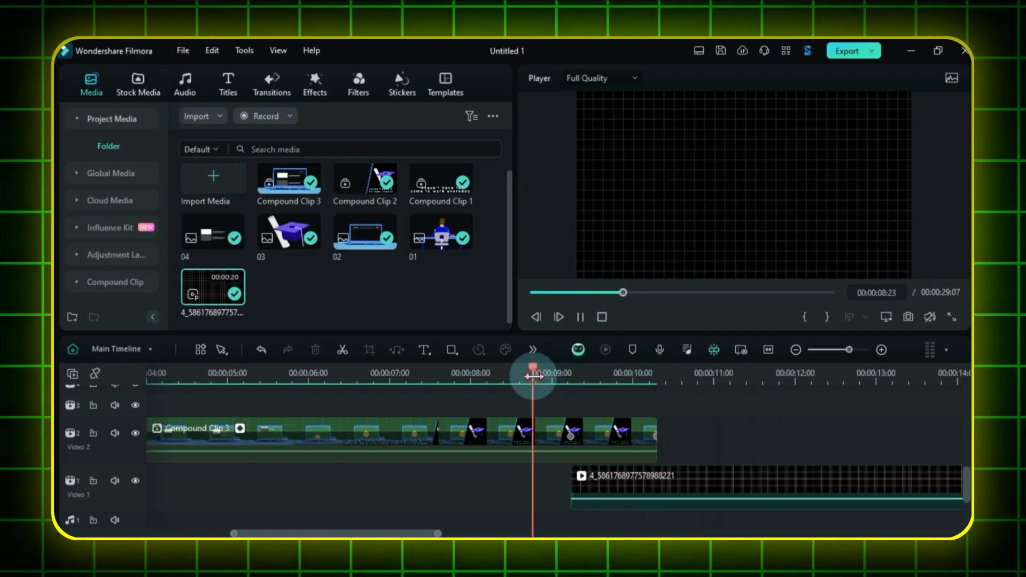
Shift Compound Clip 3's wipe-start keyframe and the grid video's start to 00:00:09:17, and preview the transition.
{"action": "left_click", "coordinate": [604, 431]}
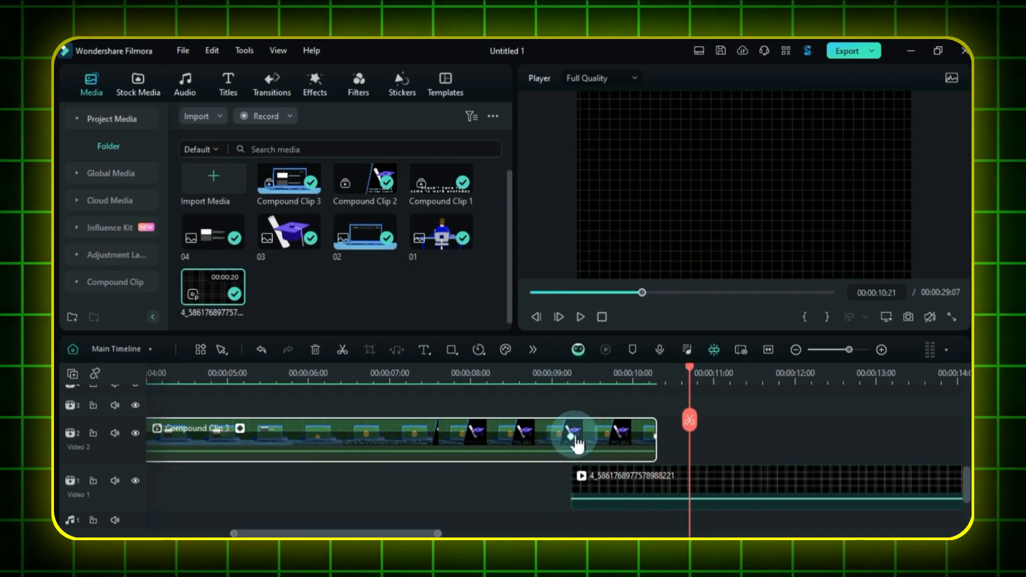
{"action": "left_click", "coordinate": [571, 431]}
{"action": "left_click_drag", "start_coordinate": [629, 491], "coordinate": [658, 492]}
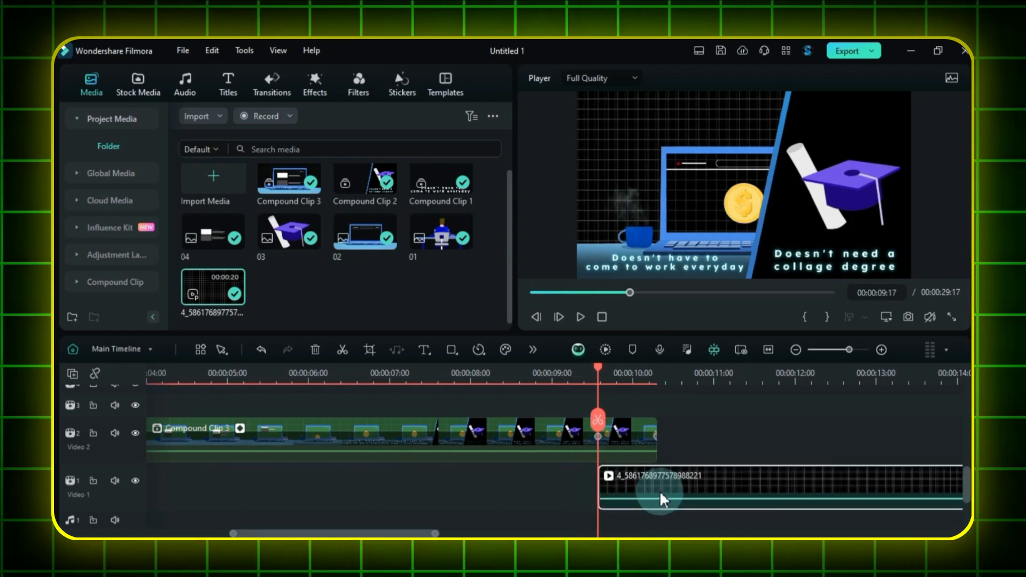
{"action": "left_click", "coordinate": [548, 380]}
{"action": "key", "text": "space"}
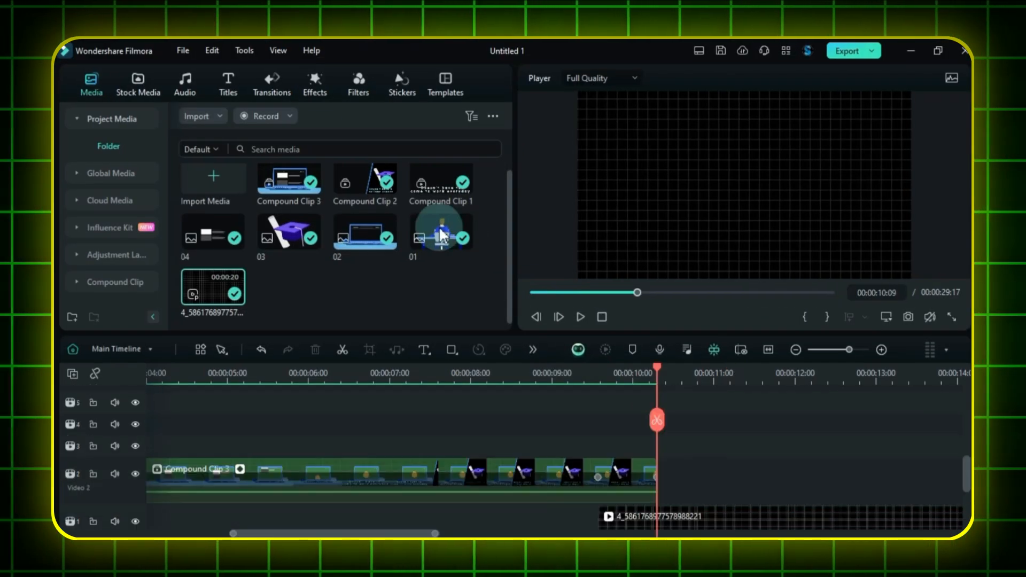
Add the Blue Glow Es title on video track 2 at 00:00:10:09, directly after Compound Clip 3, and open its settings.
{"action": "left_click", "coordinate": [227, 88]}
{"action": "left_click_drag", "start_coordinate": [210, 164], "coordinate": [690, 481]}
{"action": "scroll", "coordinate": [657, 438], "scroll_direction": "right", "scroll_amount": 3}
{"action": "double_click", "coordinate": [608, 484]}
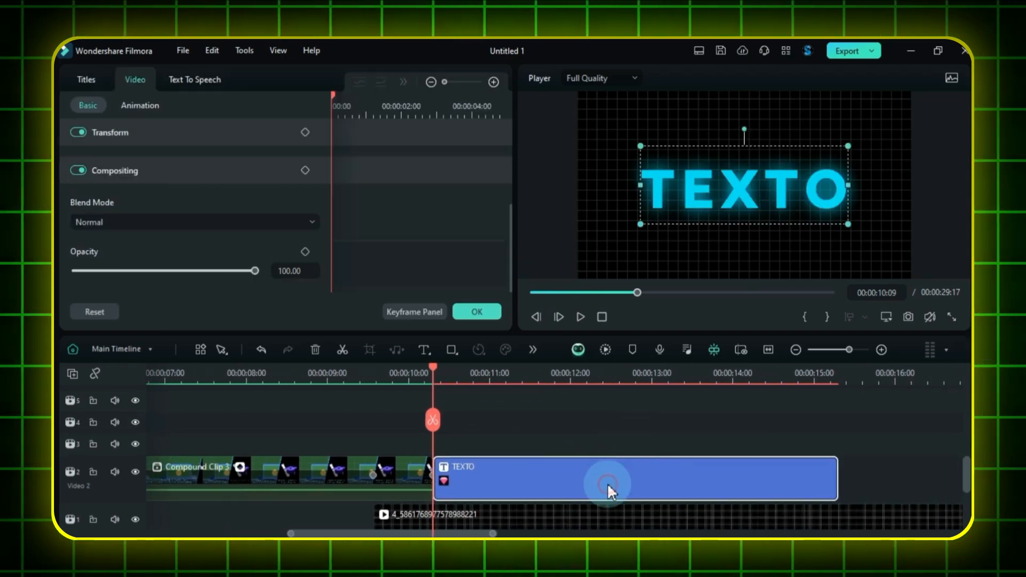
Change the title text to "To setup his youtube business" and set its font size to 40.
{"action": "left_click", "coordinate": [83, 78]}
{"action": "key", "text": "ctrl+a"}
{"action": "type", "text": "To setup his youtube business"}
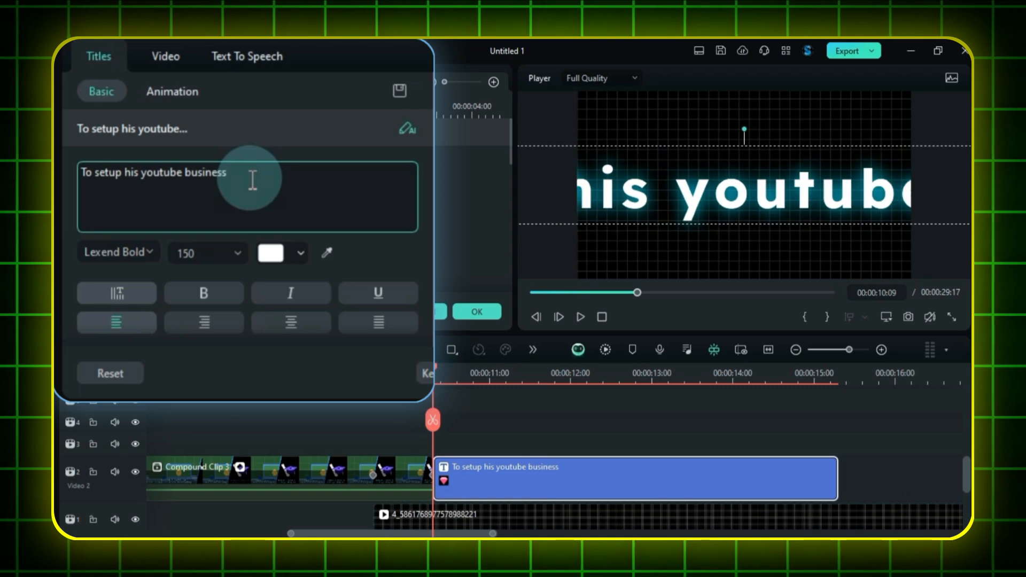
{"action": "double_click", "coordinate": [206, 255]}
{"action": "type", "text": "40"}
{"action": "key", "text": "Return"}
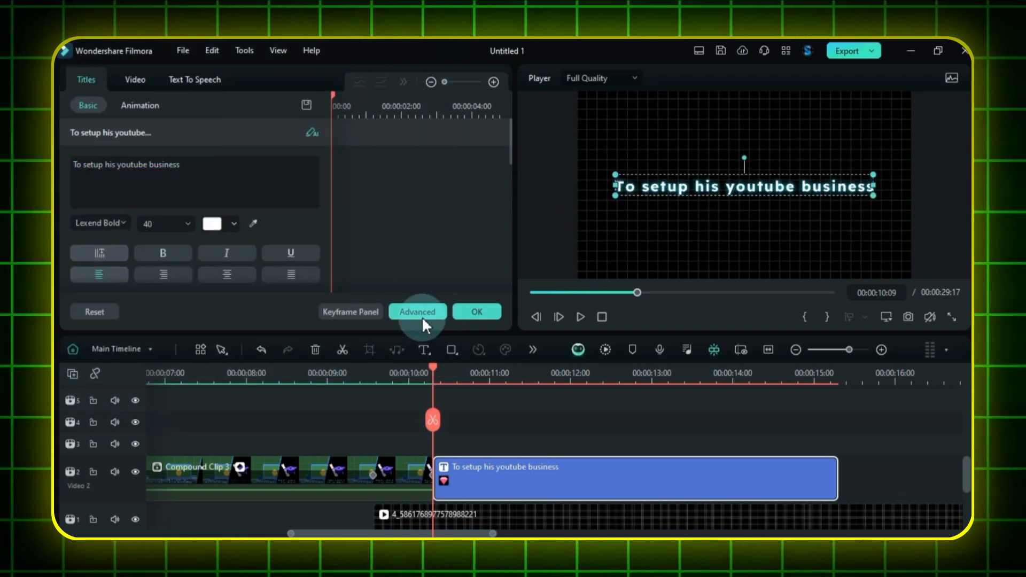
In the advanced text editor, set the title's character spacing to 15 and font size to 28, and apply the changes.
{"action": "left_click", "coordinate": [419, 314]}
{"action": "mouse_move", "coordinate": [613, 82]}
{"action": "left_mouse_down"}
{"action": "mouse_move", "coordinate": [605, 84]}
{"action": "mouse_move", "coordinate": [613, 82]}
{"action": "left_mouse_up"}
{"action": "scroll", "coordinate": [302, 87], "scroll_direction": "down", "scroll_amount": 2}
{"action": "scroll", "coordinate": [303, 88], "scroll_direction": "up", "scroll_amount": 1}
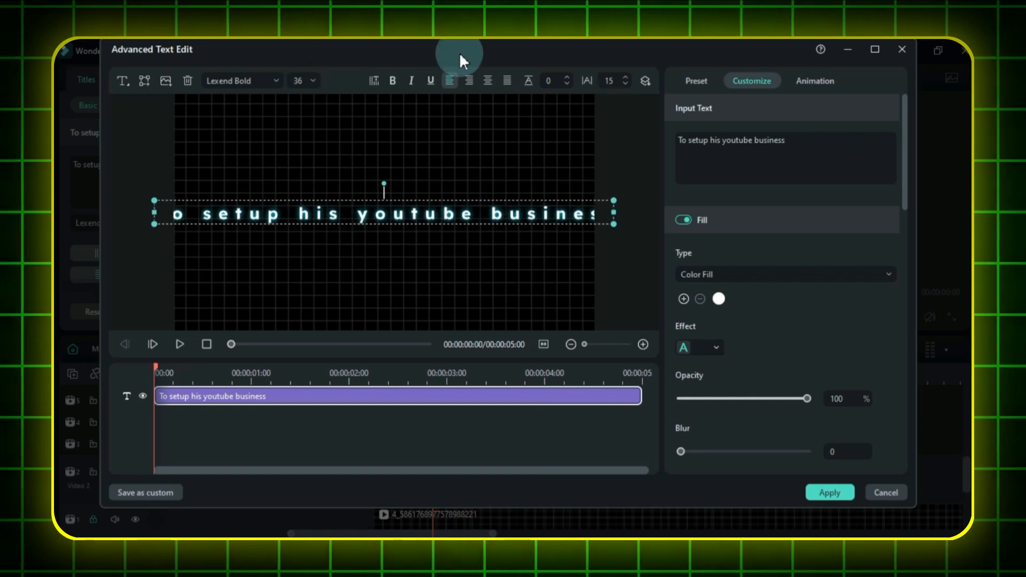
{"action": "scroll", "coordinate": [304, 83], "scroll_direction": "down", "scroll_amount": 2}
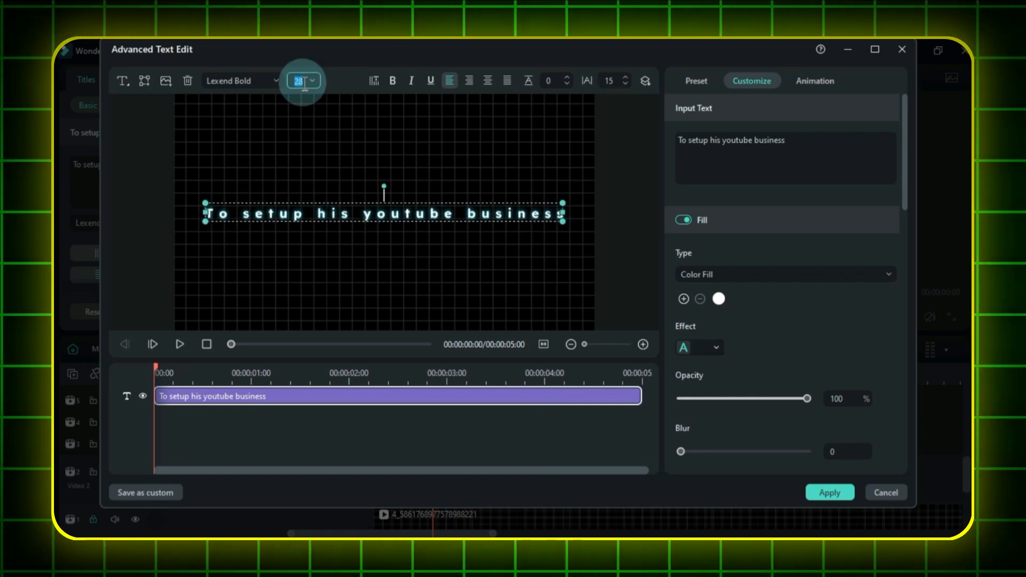
{"action": "left_click", "coordinate": [830, 492]}
Give the title the first Typewriter intro animation with a duration of 2.53 s.
{"action": "left_click", "coordinate": [140, 106]}
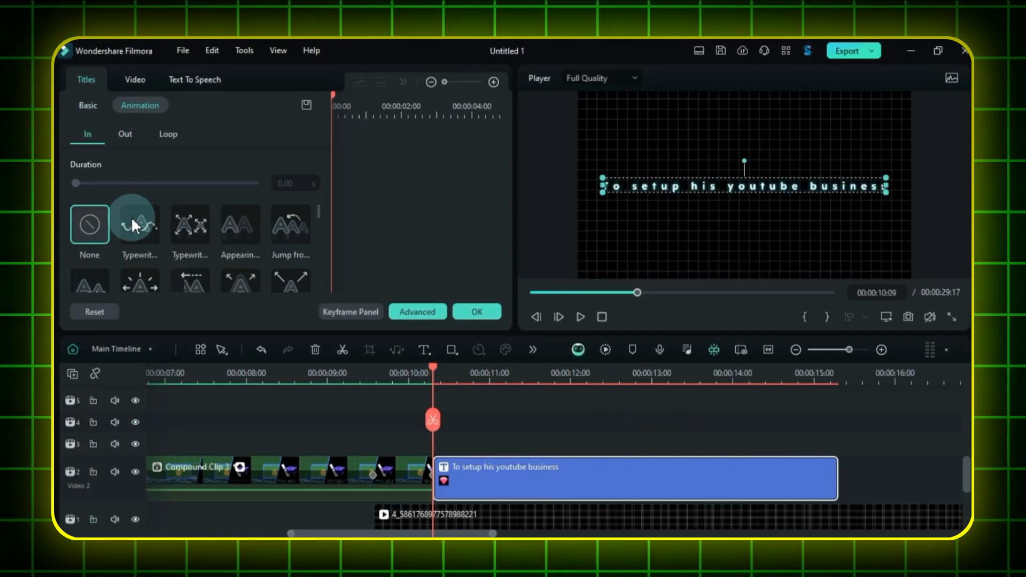
{"action": "left_click", "coordinate": [133, 221]}
{"action": "left_click", "coordinate": [165, 183]}
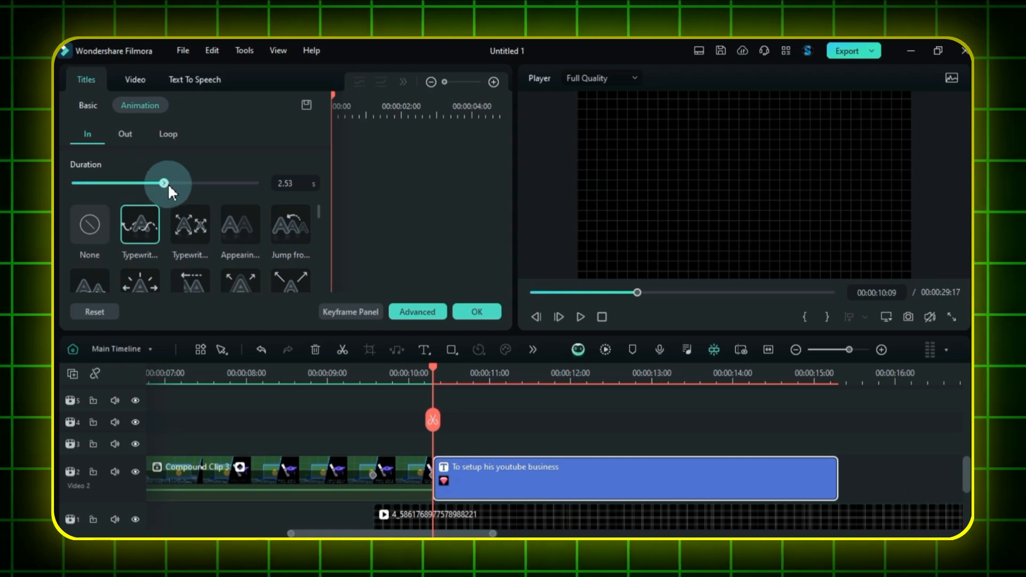
Cut the title and the grid video at 00:00:14:05, delete the leftover pieces and preview the title animation.
{"action": "left_click", "coordinate": [748, 459]}
{"action": "key", "text": "ctrl+b"}
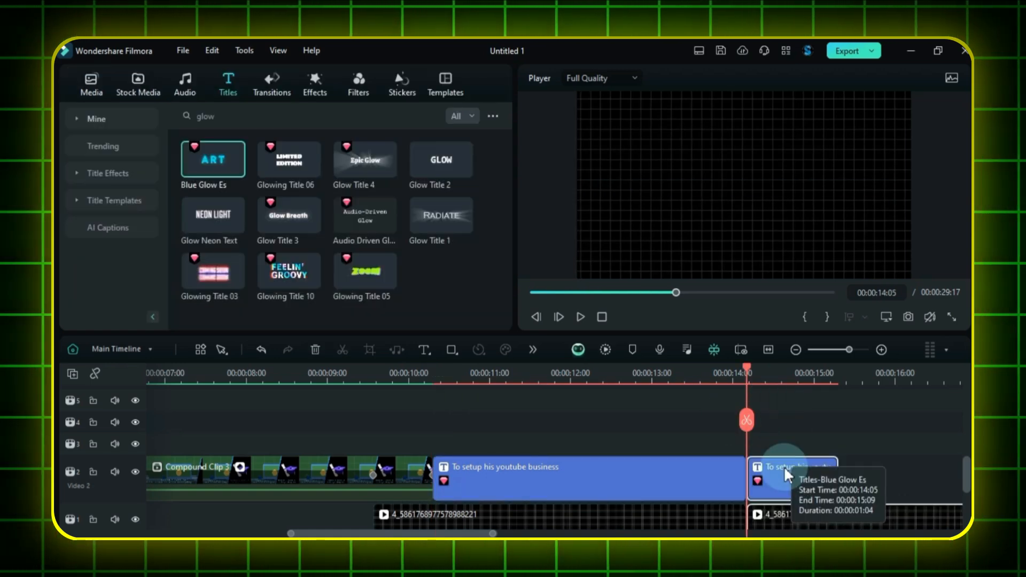
{"action": "left_click", "coordinate": [784, 466]}
{"action": "key", "text": "Delete"}
{"action": "left_click", "coordinate": [769, 349]}
{"action": "left_click", "coordinate": [627, 428]}
{"action": "key", "text": "space"}
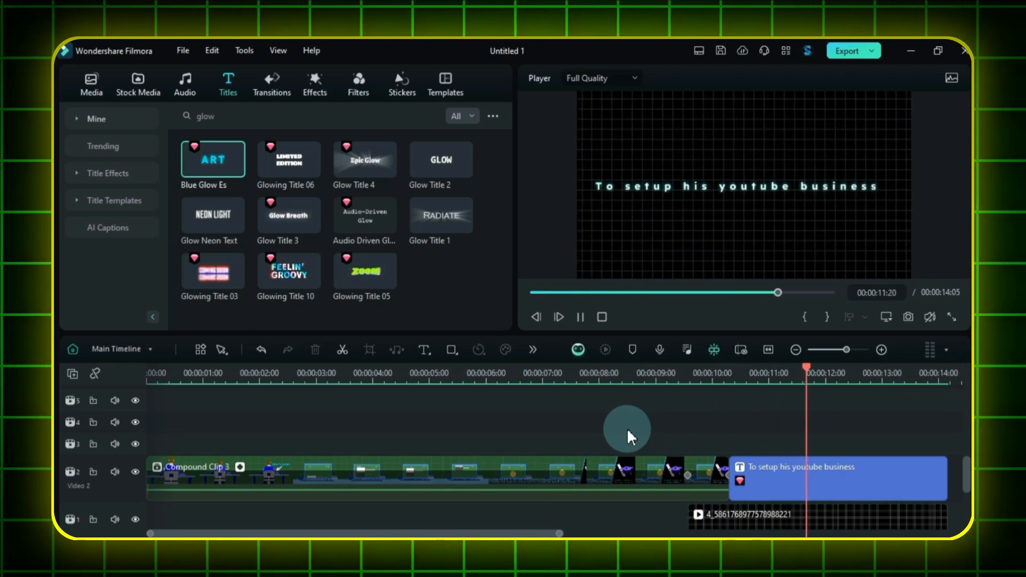
Move the title up to video track 3 so it starts shortly before Compound Clip 3 ends.
{"action": "left_click_drag", "start_coordinate": [781, 467], "coordinate": [754, 443]}
{"action": "left_click", "coordinate": [679, 376]}
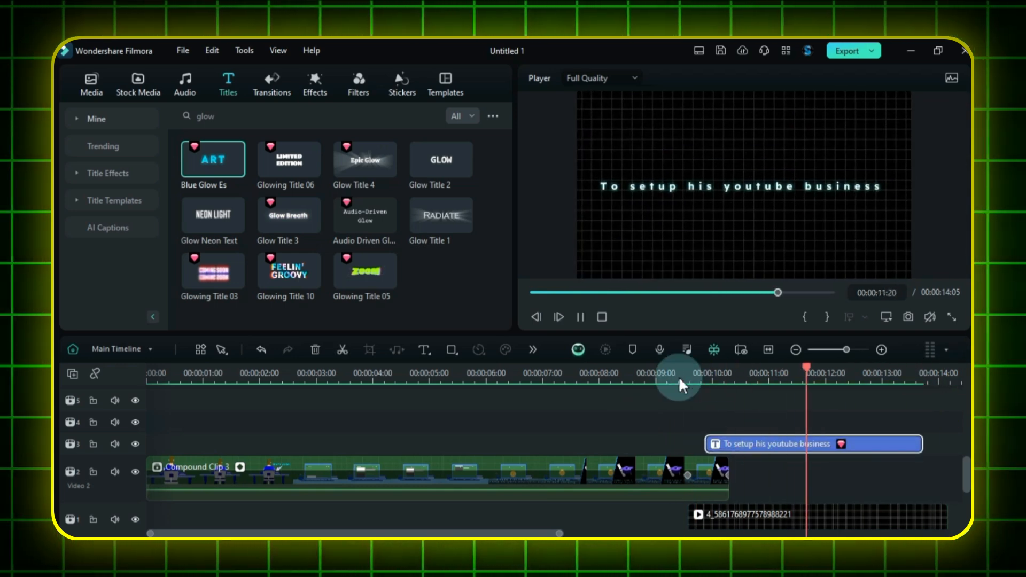